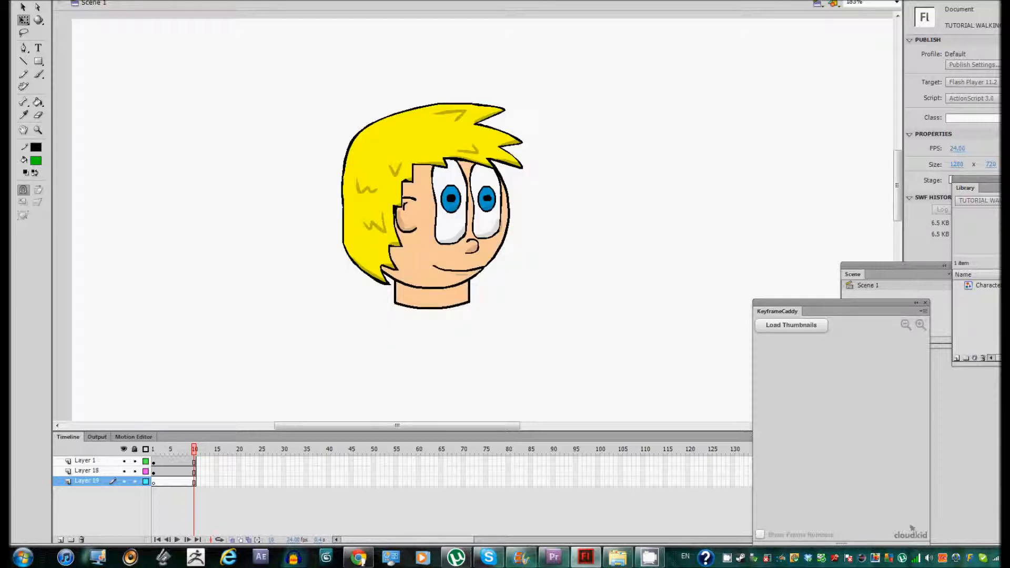
Delete the existing neck shape on Layer 18, and remove the emptied Layer 18 and Layer 19
{"action": "scroll", "coordinate": [481, 221], "scroll_direction": "up", "scroll_amount": 2}
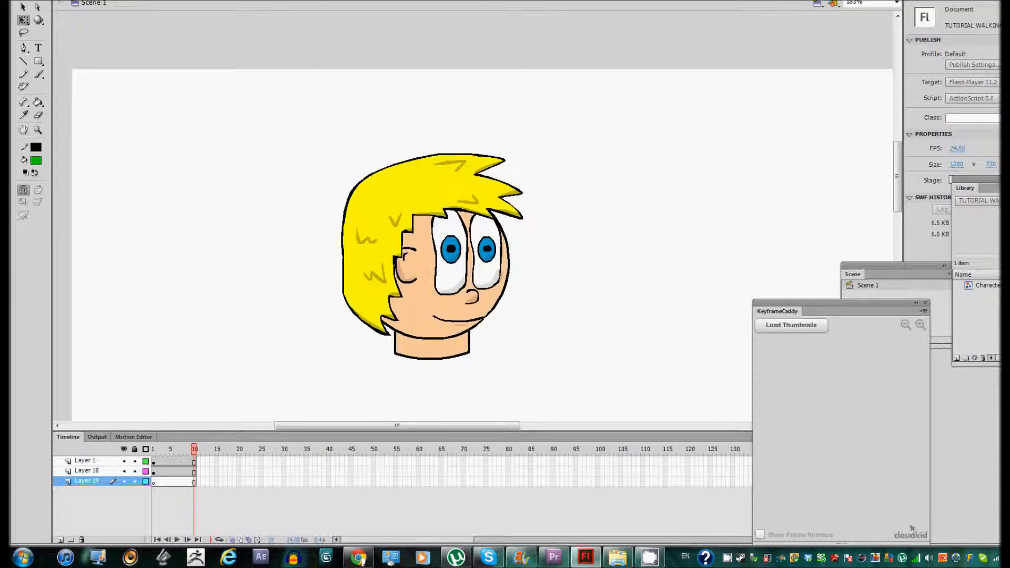
{"action": "scroll", "coordinate": [481, 221], "scroll_direction": "down", "scroll_amount": 2}
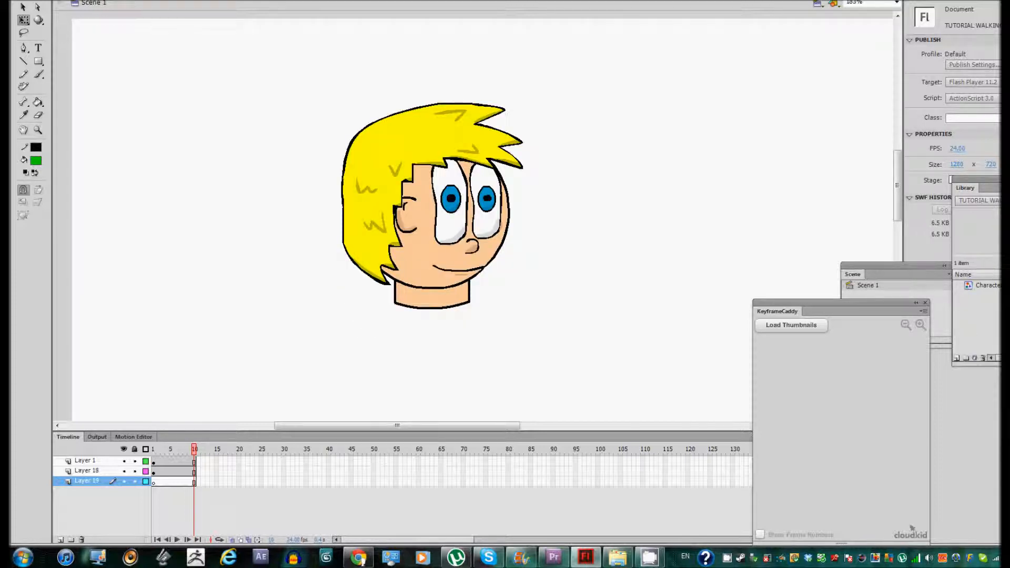
{"action": "left_click", "coordinate": [87, 471]}
{"action": "left_click", "coordinate": [594, 226]}
{"action": "key", "text": "v"}
{"action": "scroll", "coordinate": [432, 278], "scroll_direction": "down", "scroll_amount": 1}
{"action": "double_click", "coordinate": [431, 332]}
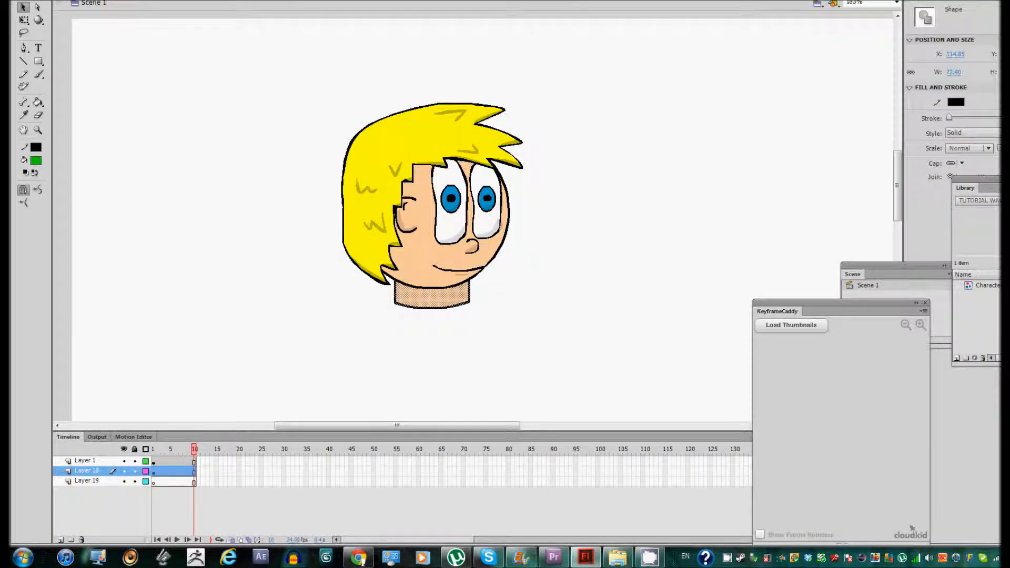
{"action": "key", "text": "Delete"}
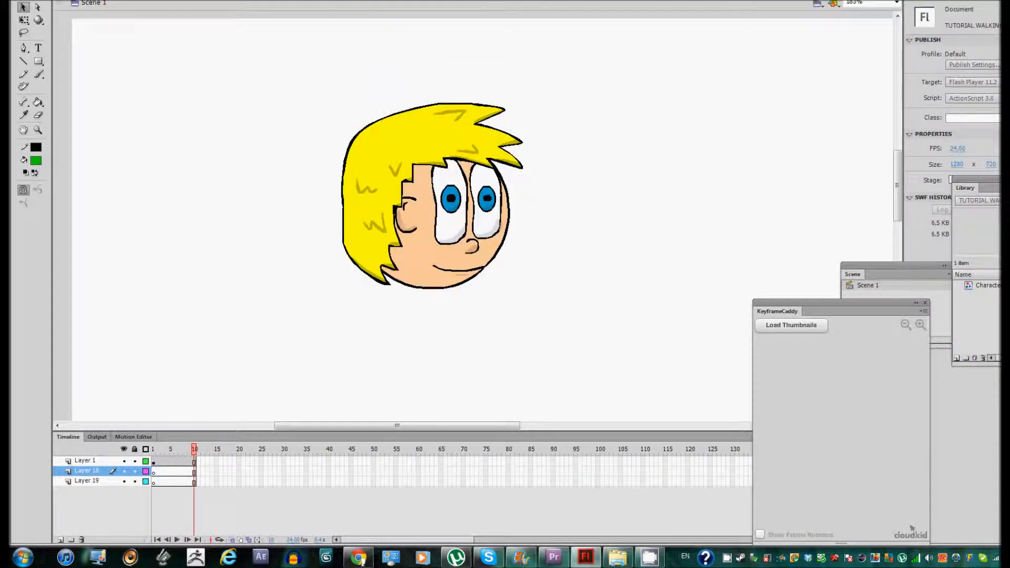
{"action": "left_click", "coordinate": [82, 540]}
{"action": "left_click", "coordinate": [81, 540]}
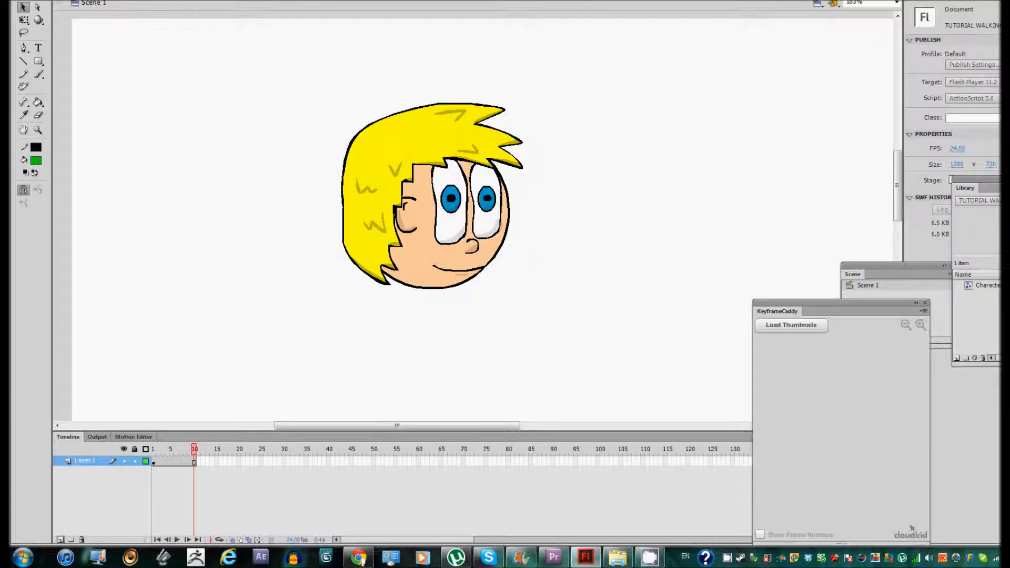
Add a new layer and place it below Layer 1 in the layer stack
{"action": "left_click", "coordinate": [60, 539]}
{"action": "left_click_drag", "start_coordinate": [87, 461], "coordinate": [87, 477]}
{"action": "scroll", "coordinate": [431, 220], "scroll_direction": "down", "scroll_amount": 1}
{"action": "scroll", "coordinate": [431, 221], "scroll_direction": "up", "scroll_amount": 1}
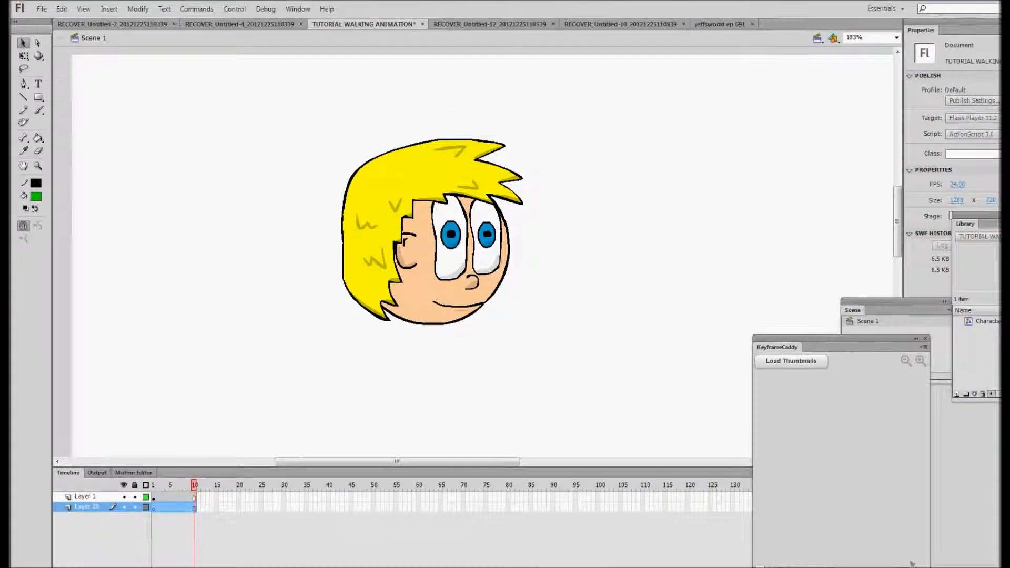
Draw a neck rectangle below the head with a black stroke and #FFCC99 fill, and bend its lower edge slightly downward
{"action": "key", "text": "r"}
{"action": "left_click", "coordinate": [36, 196]}
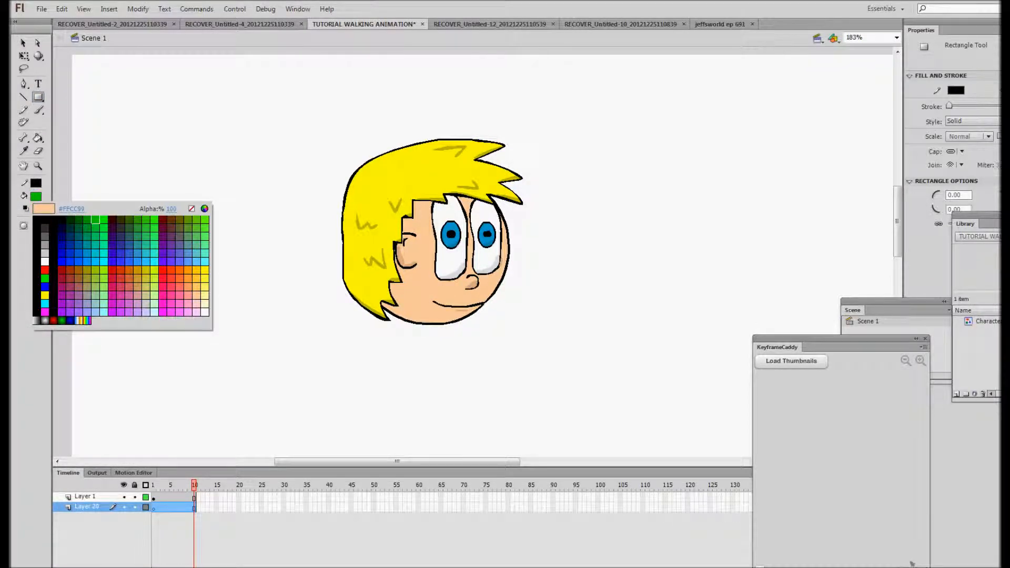
{"action": "left_click", "coordinate": [196, 296]}
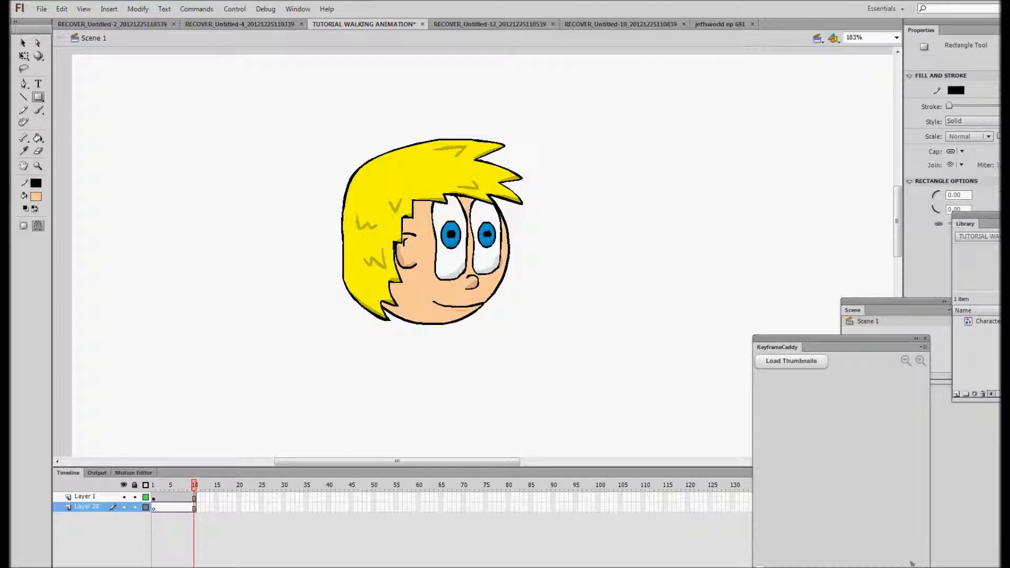
{"action": "left_click_drag", "start_coordinate": [394, 303], "coordinate": [470, 351]}
{"action": "key", "text": "v"}
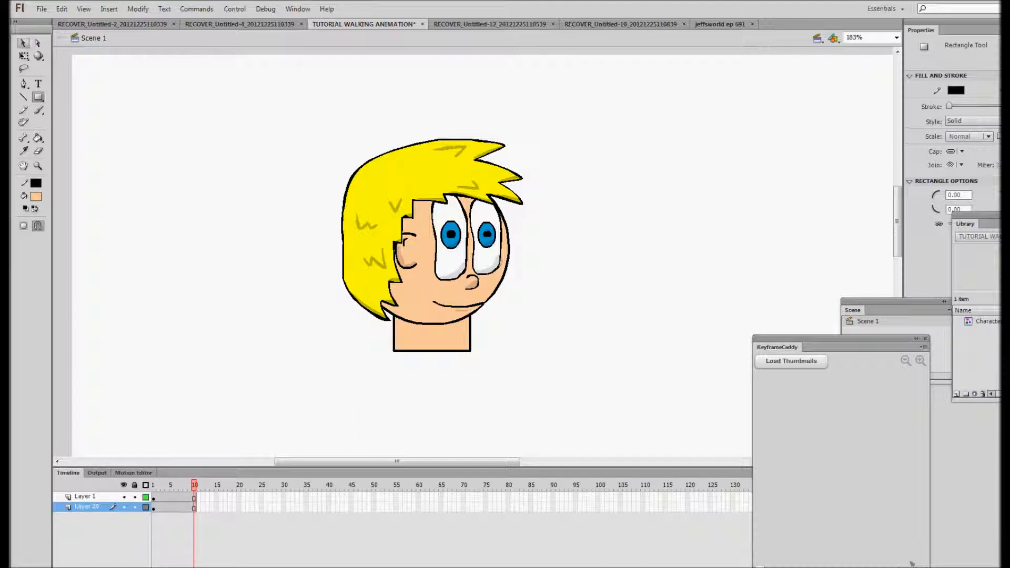
{"action": "left_click_drag", "start_coordinate": [431, 356], "coordinate": [431, 356]}
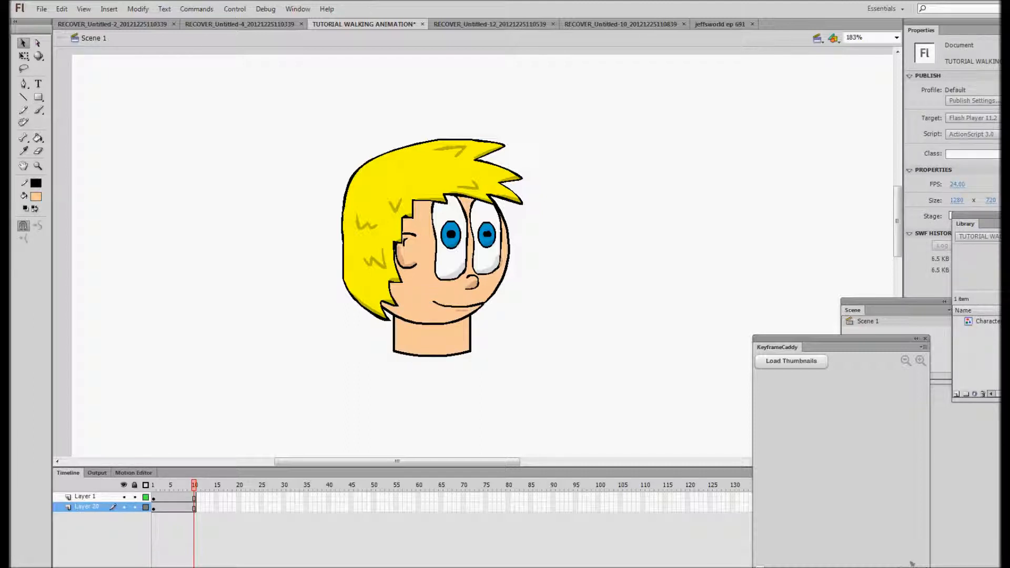
Select the whole neck shape and nudge it upward so more of it sits behind the head
{"action": "double_click", "coordinate": [432, 338]}
{"action": "key", "text": "Up"}
{"action": "key", "text": "Up"}
{"action": "key", "text": "Up"}
{"action": "key", "text": "Up"}
{"action": "key", "text": "Up"}
{"action": "key", "text": "Up"}
{"action": "key", "text": "Up"}
{"action": "key", "text": "Up"}
{"action": "key", "text": "Up"}
{"action": "key", "text": "Up"}
{"action": "key", "text": "Up"}
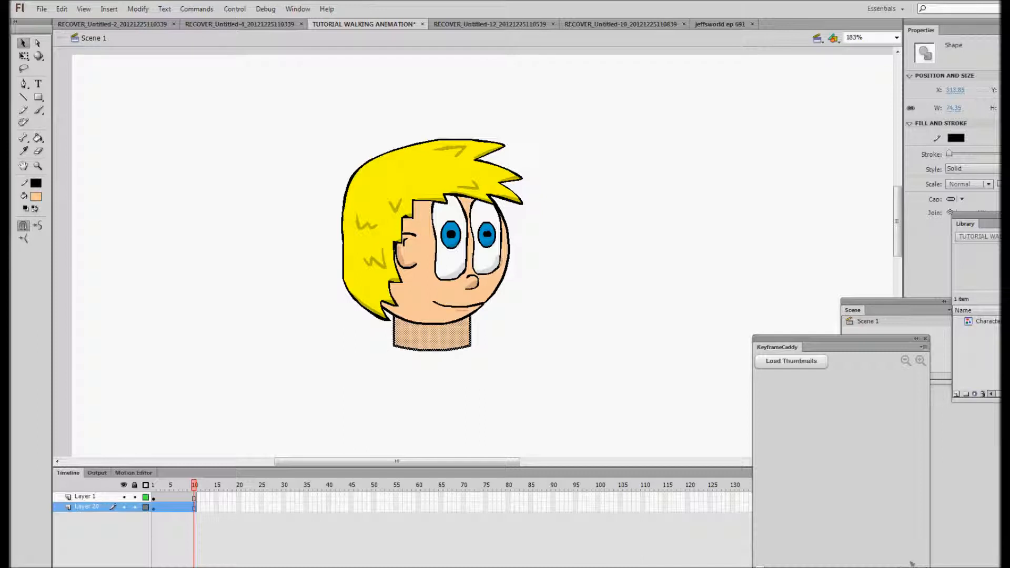
{"action": "left_click", "coordinate": [547, 357]}
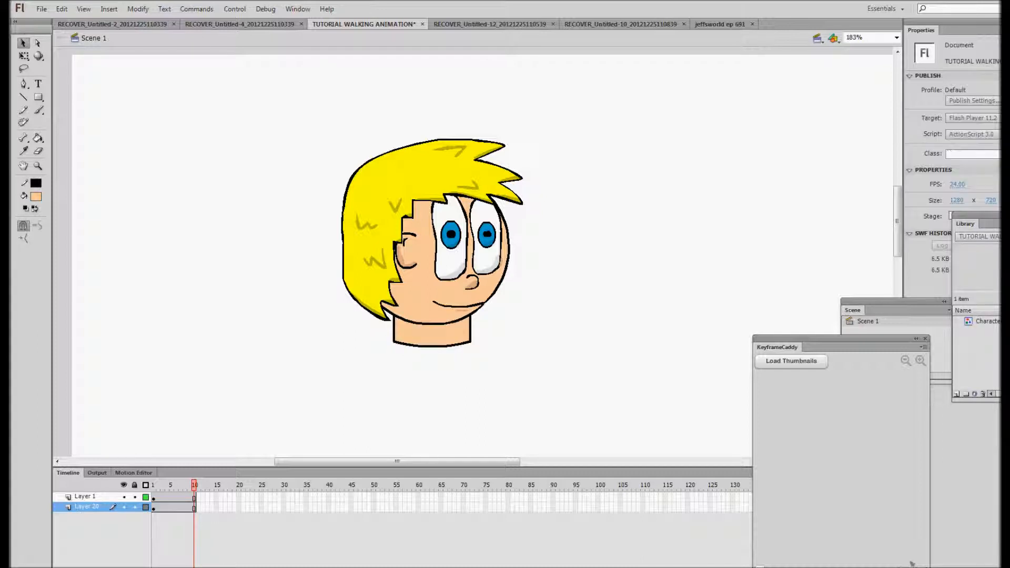
Narrow the neck slightly from both sides with Free Transform
{"action": "double_click", "coordinate": [431, 334]}
{"action": "key", "text": "q"}
{"action": "left_click_drag", "start_coordinate": [432, 347], "coordinate": [432, 347]}
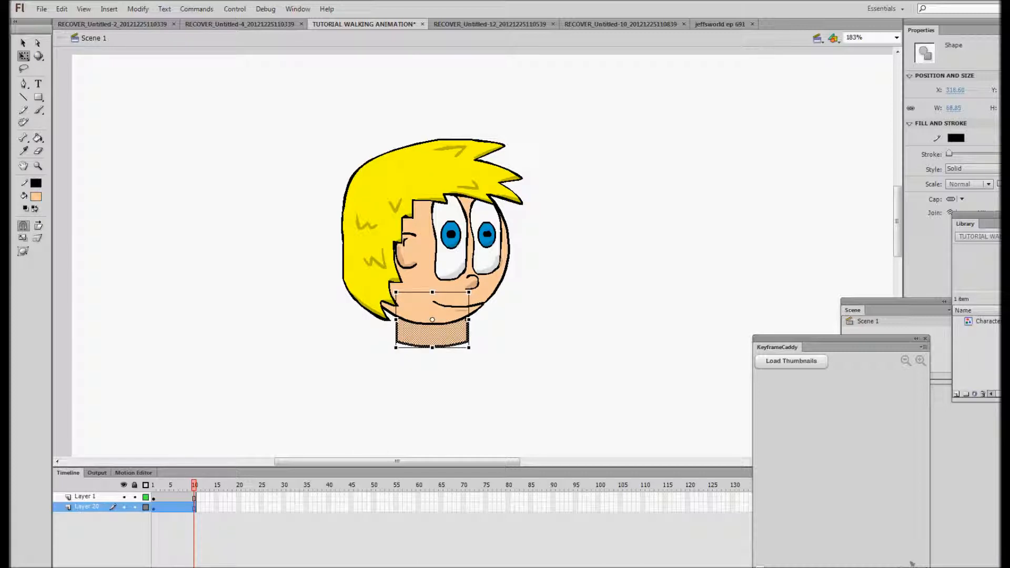
{"action": "left_click_drag", "start_coordinate": [471, 319], "coordinate": [468, 319]}
{"action": "left_click", "coordinate": [536, 352]}
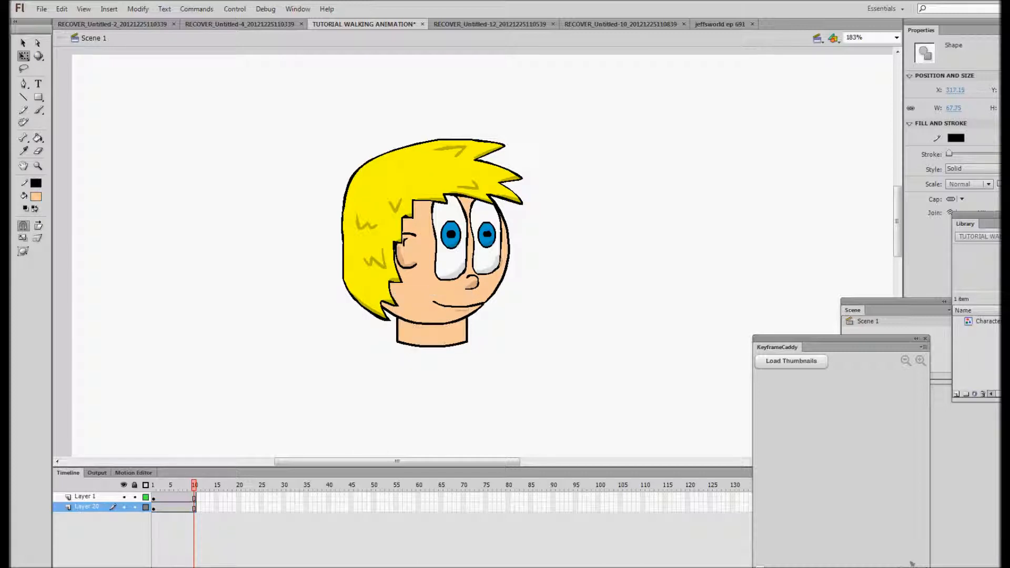
{"action": "scroll", "coordinate": [536, 353], "scroll_direction": "down", "scroll_amount": 1}
{"action": "scroll", "coordinate": [536, 352], "scroll_direction": "up", "scroll_amount": 1}
{"action": "scroll", "coordinate": [536, 352], "scroll_direction": "down", "scroll_amount": 1}
{"action": "scroll", "coordinate": [536, 352], "scroll_direction": "up", "scroll_amount": 1}
{"action": "scroll", "coordinate": [536, 352], "scroll_direction": "down", "scroll_amount": 2}
{"action": "scroll", "coordinate": [536, 352], "scroll_direction": "up", "scroll_amount": 2}
{"action": "scroll", "coordinate": [536, 353], "scroll_direction": "down", "scroll_amount": 2}
{"action": "scroll", "coordinate": [536, 352], "scroll_direction": "up", "scroll_amount": 1}
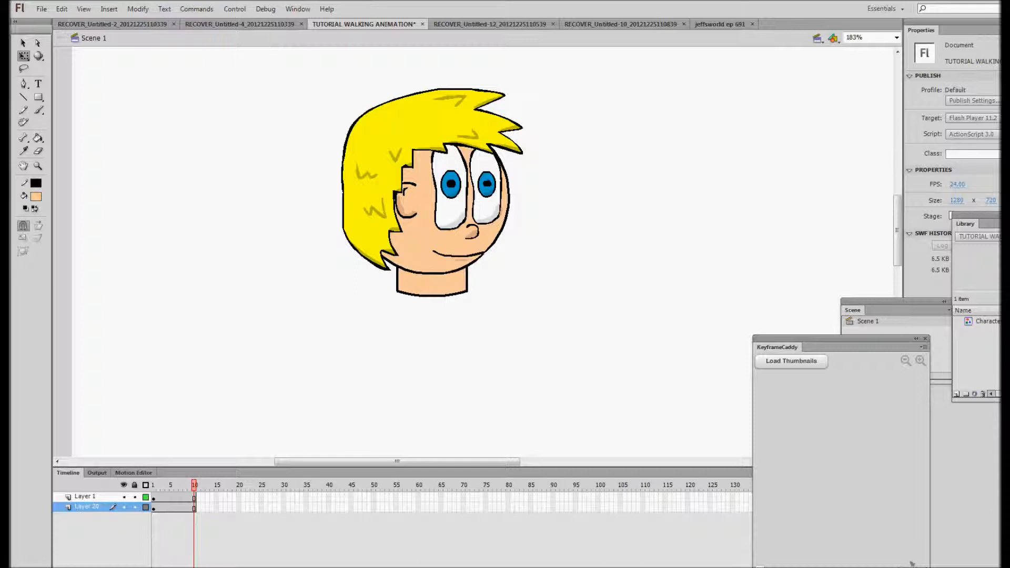
{"action": "scroll", "coordinate": [483, 252], "scroll_direction": "up", "scroll_amount": 1}
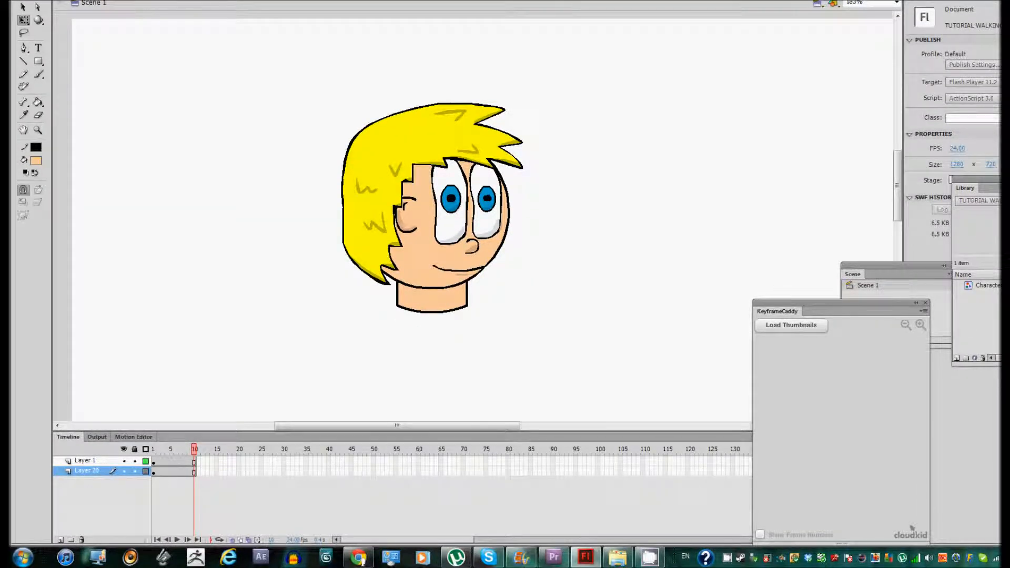
Rename the neck's layer as Neck and Layer 1 as Head
{"action": "left_click", "coordinate": [87, 470]}
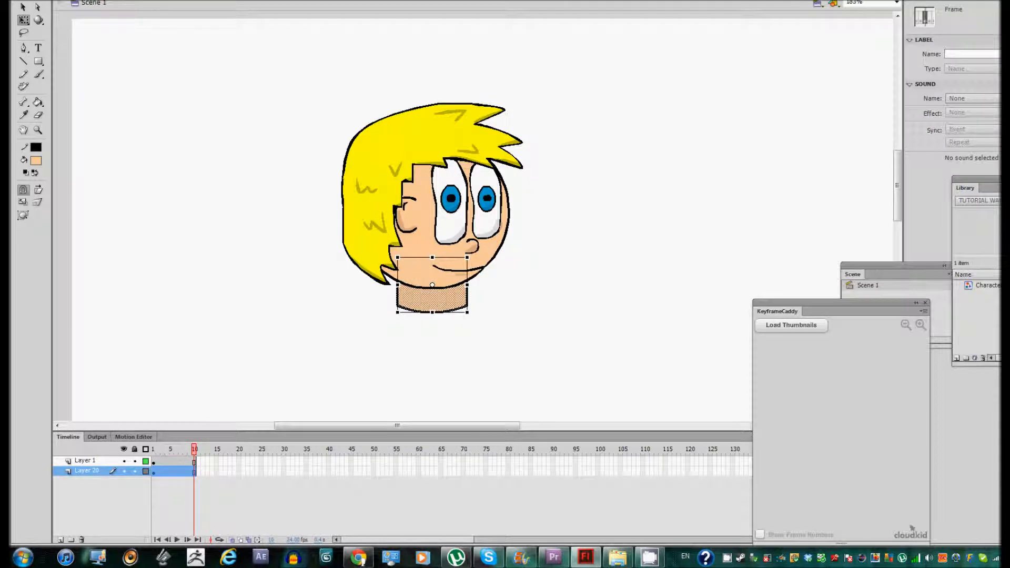
{"action": "double_click", "coordinate": [86, 471]}
{"action": "type", "text": "Neck"}
{"action": "key", "text": "Return"}
{"action": "double_click", "coordinate": [84, 460]}
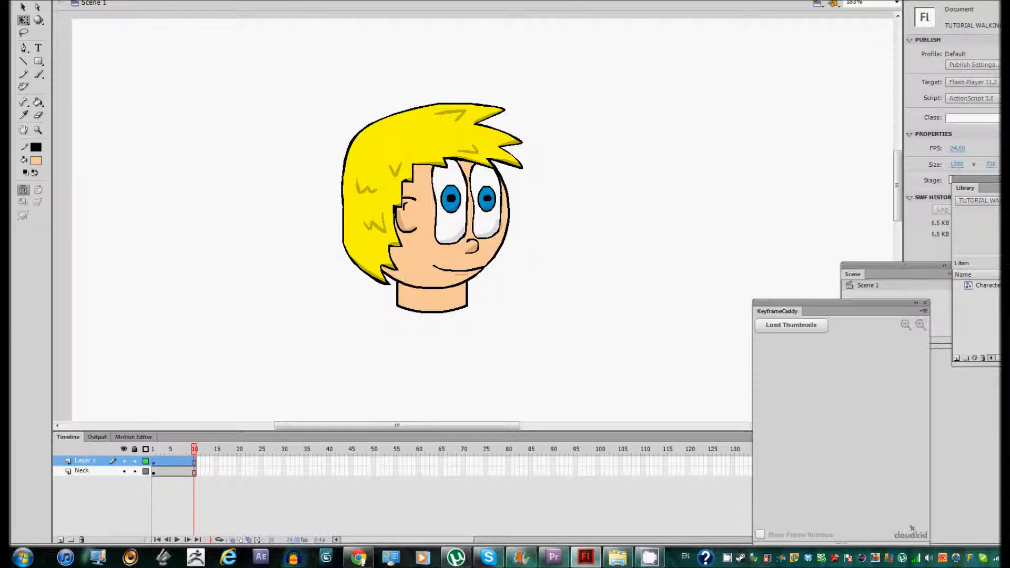
{"action": "type", "text": "HE"}
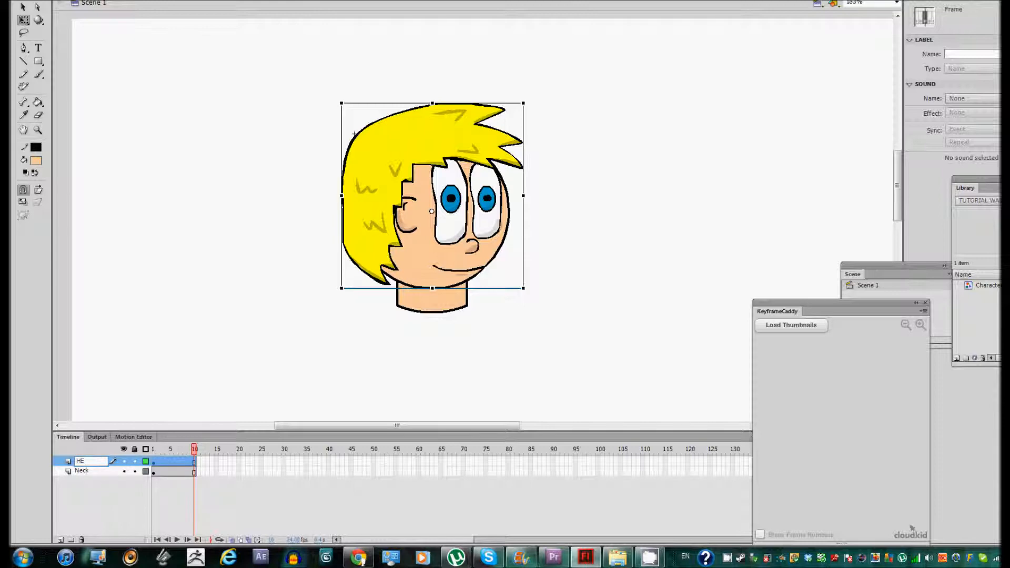
{"action": "type", "text": "ead"}
{"action": "key", "text": "Return"}
Convert the neck shape into a graphic symbol named "character1 neck"
{"action": "left_click", "coordinate": [82, 471]}
{"action": "right_click", "coordinate": [432, 296]}
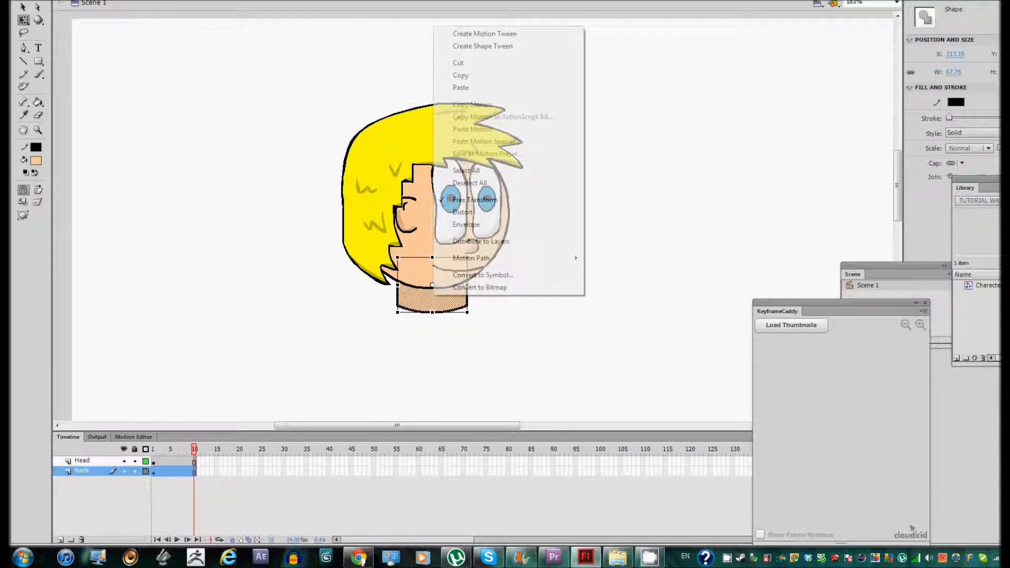
{"action": "left_click", "coordinate": [473, 275]}
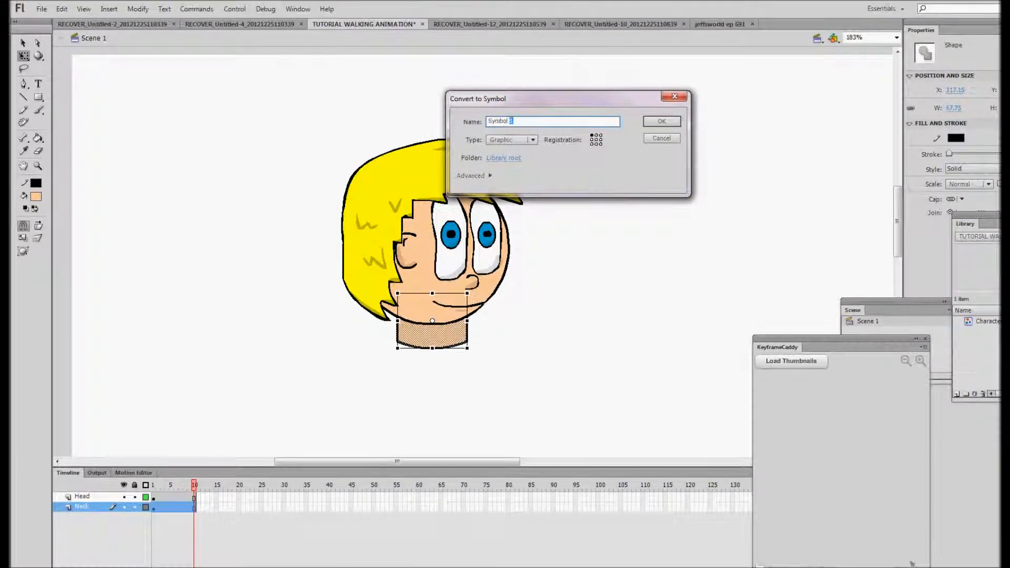
{"action": "key", "text": "BackSpace"}
{"action": "type", "text": "character1 neck"}
{"action": "key", "text": "Return"}
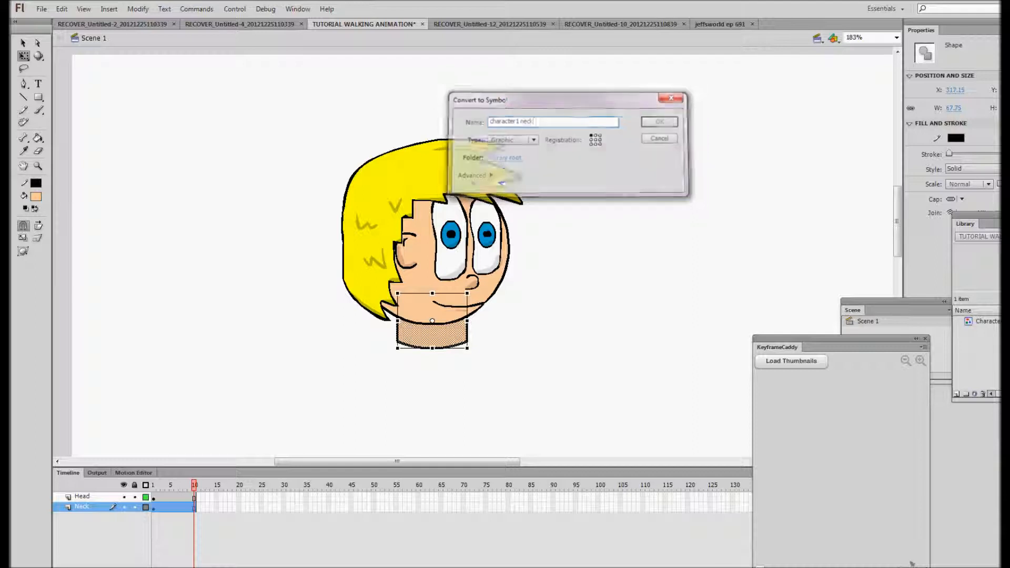
{"action": "key", "text": "Escape"}
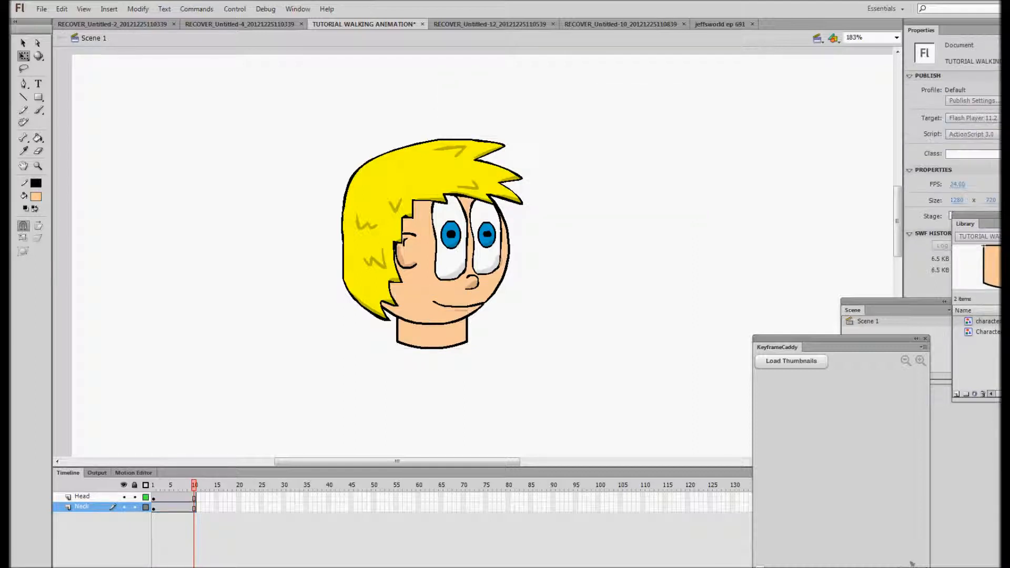
Add a new layer below the Neck layer and name it Torso
{"action": "scroll", "coordinate": [432, 253], "scroll_direction": "down", "scroll_amount": 1}
{"action": "scroll", "coordinate": [431, 252], "scroll_direction": "up", "scroll_amount": 1}
{"action": "scroll", "coordinate": [431, 218], "scroll_direction": "down", "scroll_amount": 1}
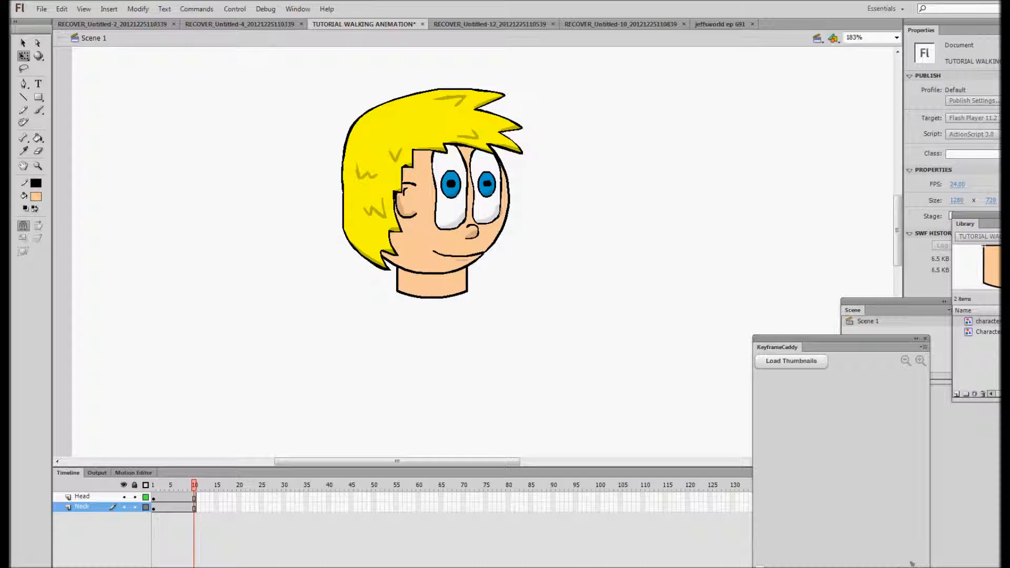
{"action": "scroll", "coordinate": [431, 173], "scroll_direction": "down", "scroll_amount": 1}
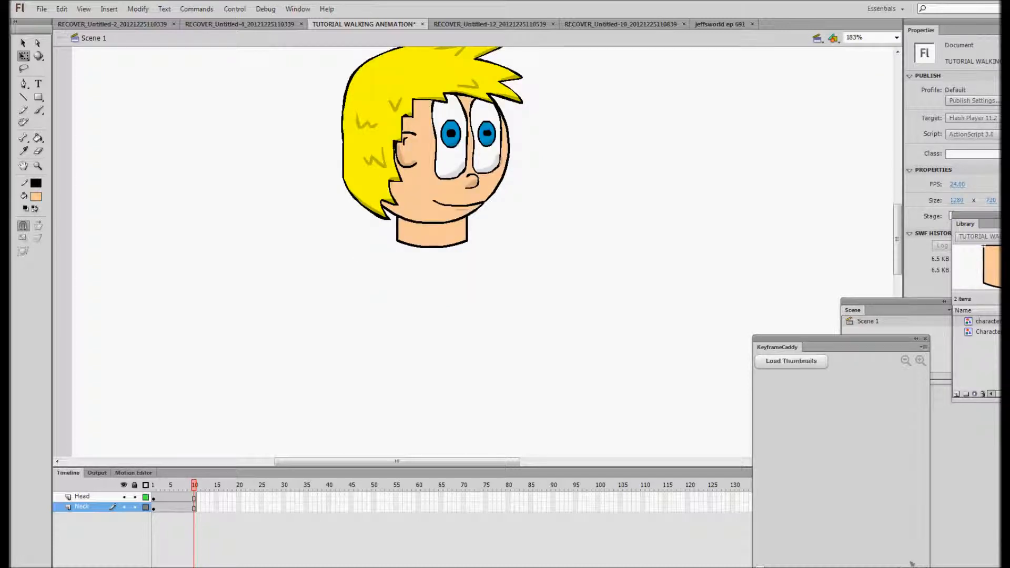
{"action": "scroll", "coordinate": [431, 147], "scroll_direction": "down", "scroll_amount": 1}
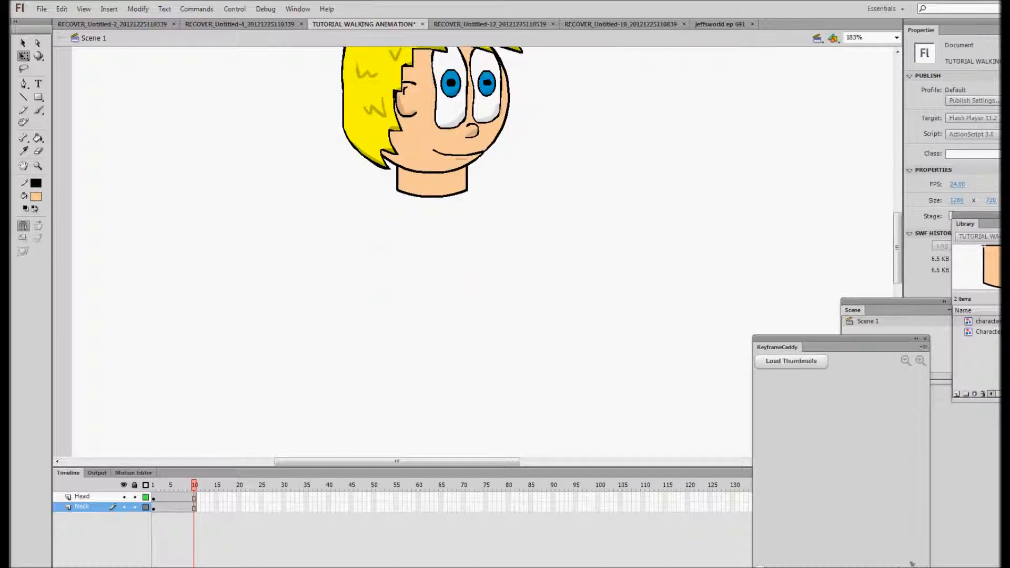
{"action": "scroll", "coordinate": [432, 147], "scroll_direction": "up", "scroll_amount": 1}
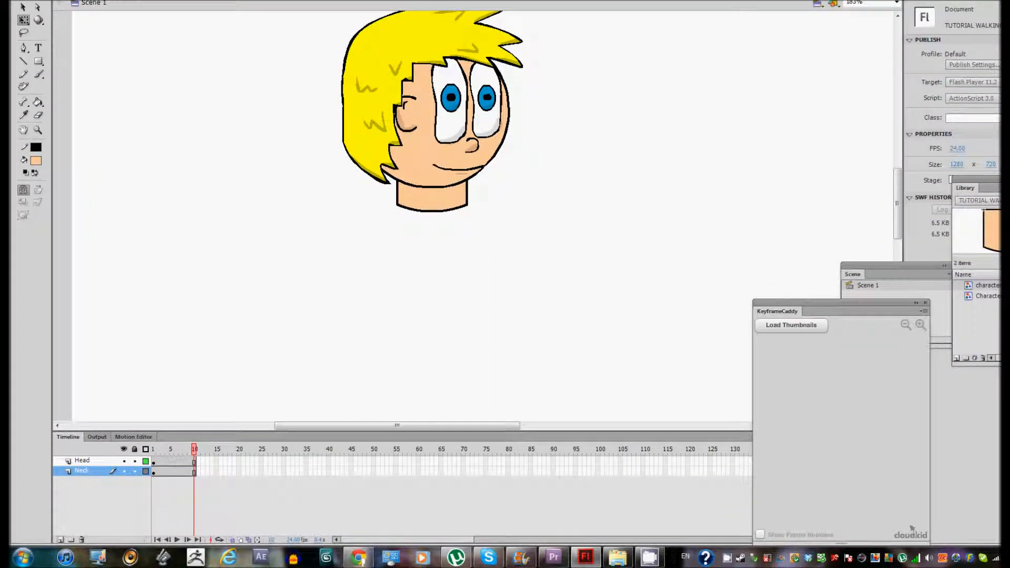
{"action": "left_click", "coordinate": [60, 539]}
{"action": "left_click_drag", "start_coordinate": [88, 472], "coordinate": [88, 485]}
{"action": "double_click", "coordinate": [88, 481]}
{"action": "type", "text": "Tor"}
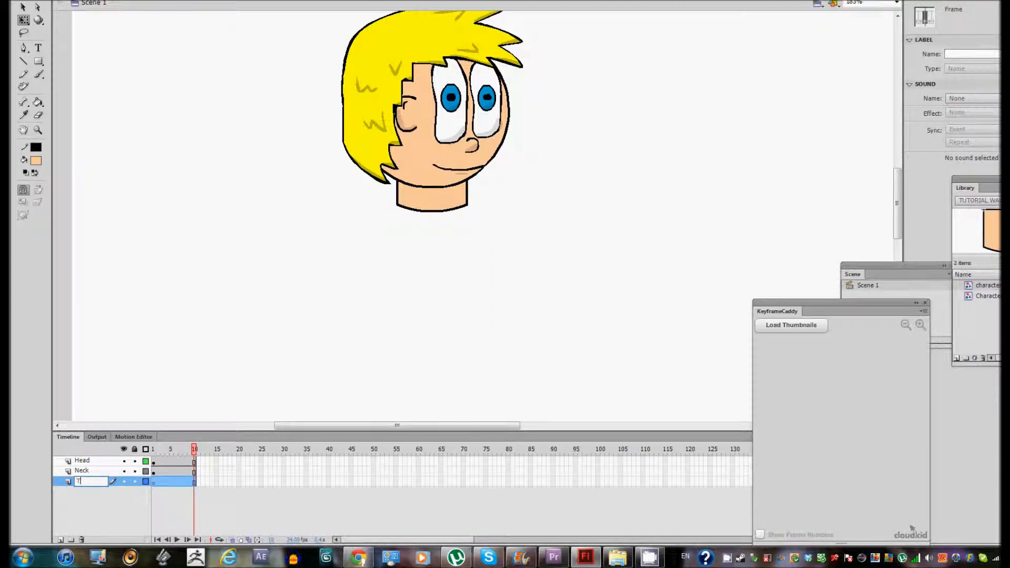
{"action": "type", "text": "so"}
{"action": "key", "text": "Return"}
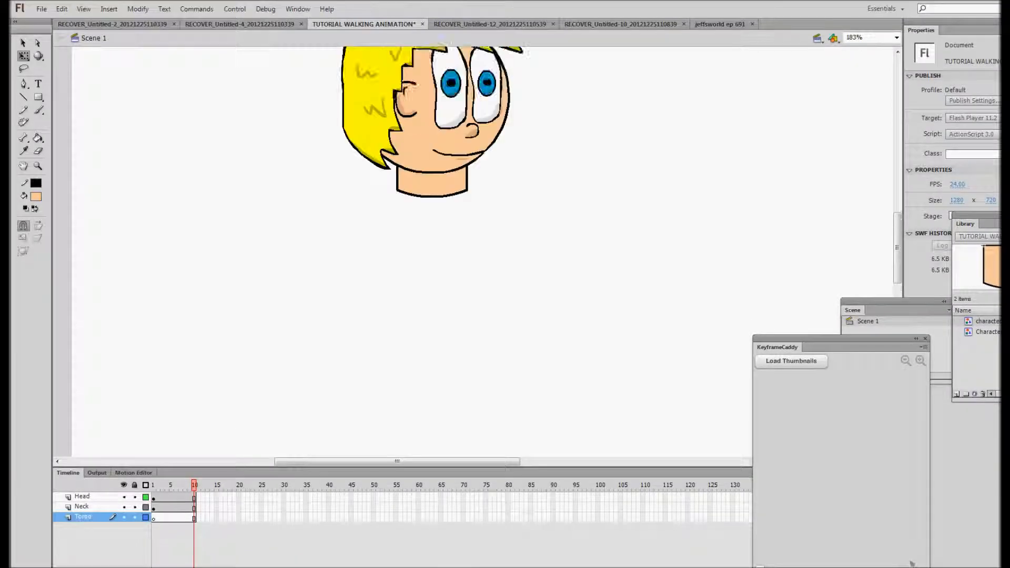
Draw the torso's back outline with the Pencil tool, curving from the neck's lower left corner over the shoulder and straight down
{"action": "scroll", "coordinate": [431, 252], "scroll_direction": "up", "scroll_amount": 2}
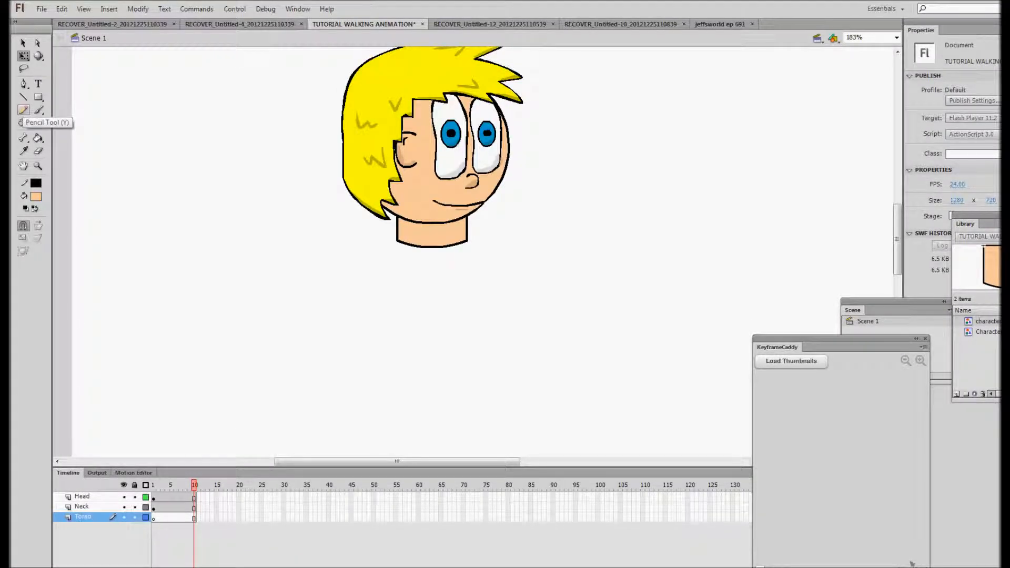
{"action": "left_click", "coordinate": [23, 110]}
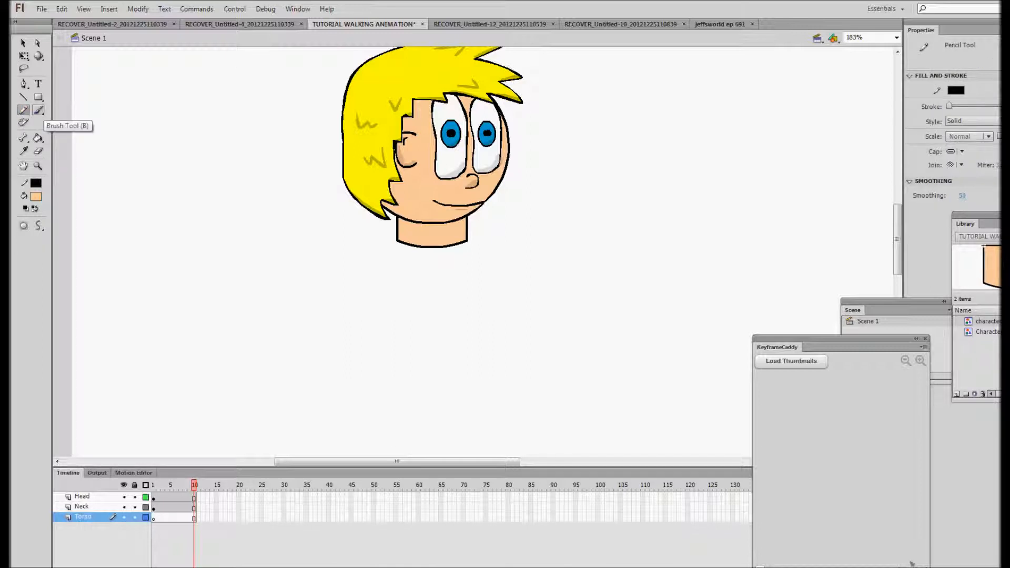
{"action": "left_click", "coordinate": [37, 110]}
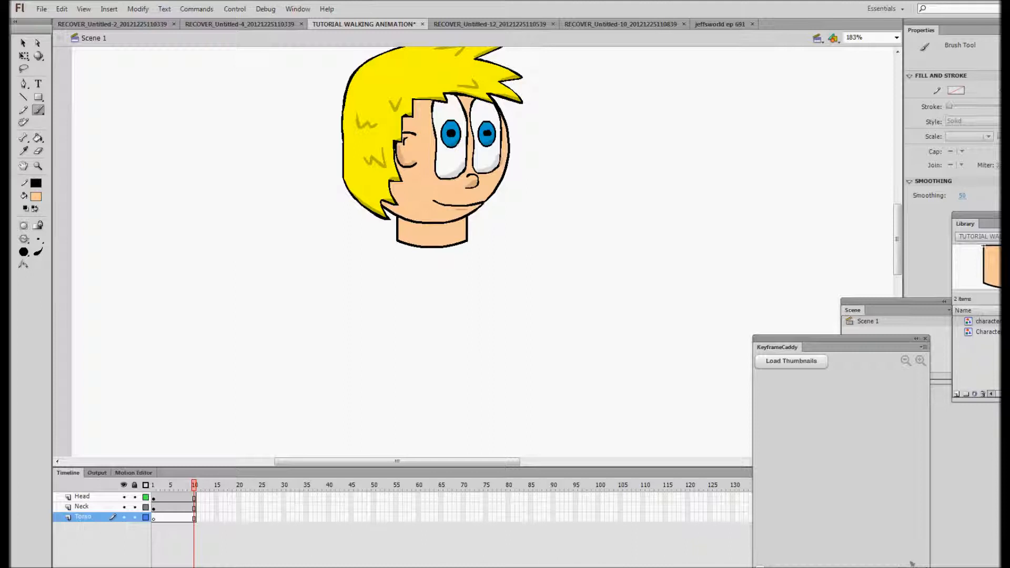
{"action": "key", "text": "y"}
{"action": "scroll", "coordinate": [432, 147], "scroll_direction": "down", "scroll_amount": 2}
{"action": "scroll", "coordinate": [431, 147], "scroll_direction": "up", "scroll_amount": 1}
{"action": "scroll", "coordinate": [432, 147], "scroll_direction": "up", "scroll_amount": 1}
{"action": "scroll", "coordinate": [432, 147], "scroll_direction": "down", "scroll_amount": 1}
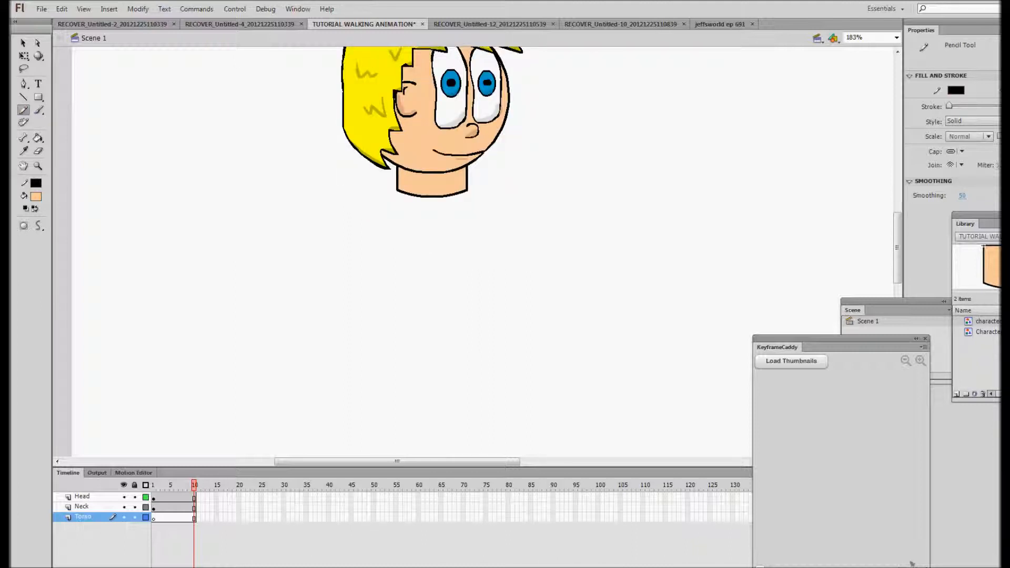
{"action": "mouse_move", "coordinate": [393, 192]}
{"action": "left_mouse_down"}
{"action": "mouse_move", "coordinate": [375, 222]}
{"action": "mouse_move", "coordinate": [374, 374]}
{"action": "left_mouse_up"}
{"action": "scroll", "coordinate": [374, 374], "scroll_direction": "up", "scroll_amount": 2}
{"action": "scroll", "coordinate": [374, 375], "scroll_direction": "down", "scroll_amount": 2}
{"action": "scroll", "coordinate": [375, 375], "scroll_direction": "up", "scroll_amount": 1}
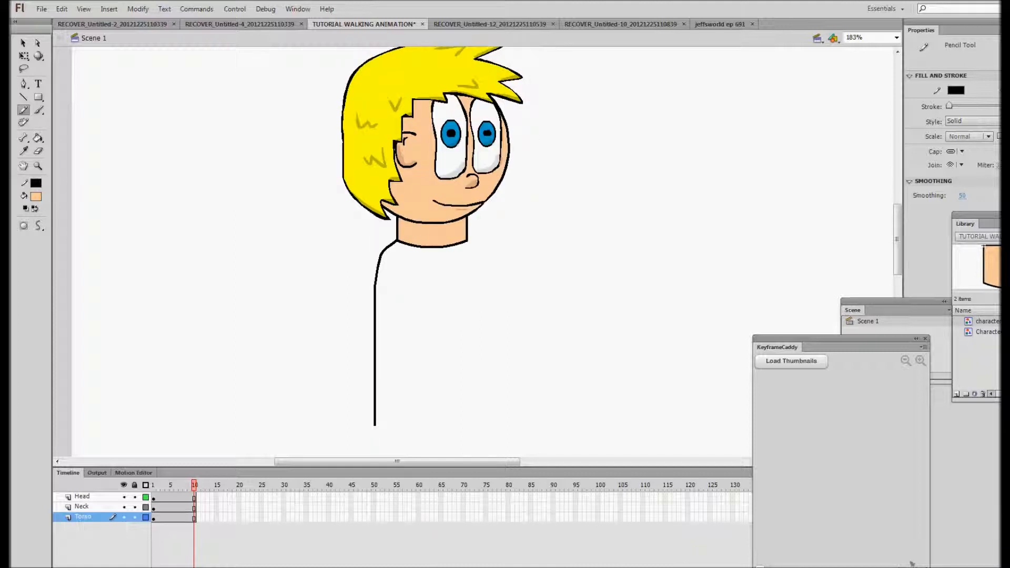
Duplicate the torso's entire back outline and place the copy as the front side of the torso
{"action": "key", "text": "v"}
{"action": "left_click", "coordinate": [378, 264]}
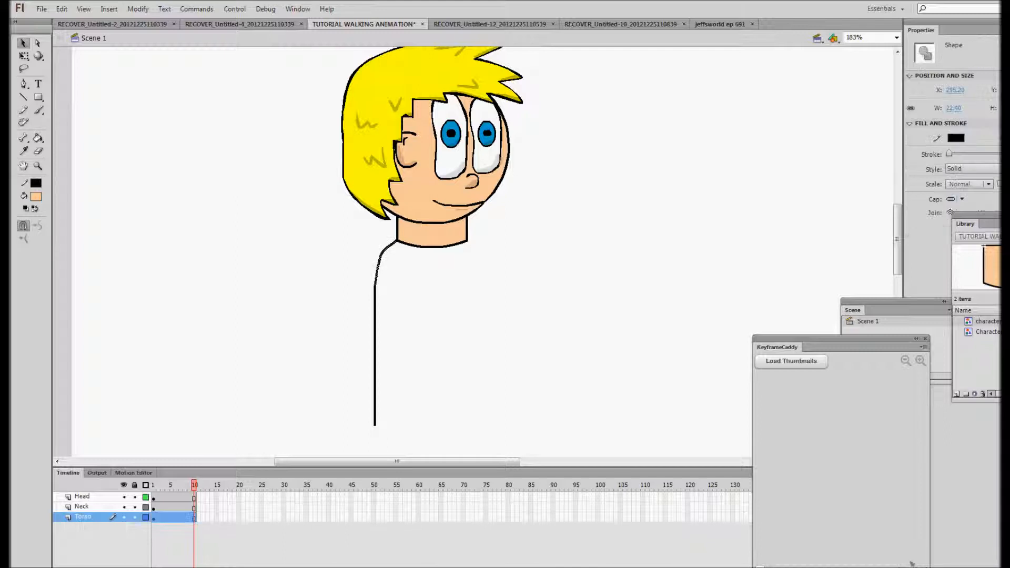
{"action": "scroll", "coordinate": [379, 264], "scroll_direction": "down", "scroll_amount": 1}
{"action": "left_click", "coordinate": [396, 273]}
{"action": "double_click", "coordinate": [375, 273]}
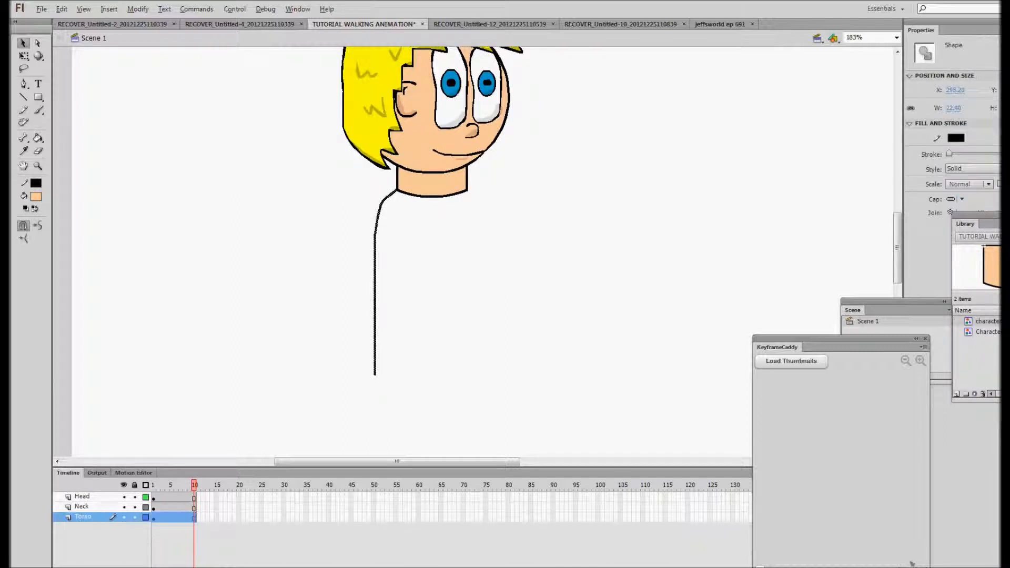
{"action": "left_click_drag", "start_coordinate": [375, 233], "coordinate": [525, 233]}
{"action": "key", "text": "ctrl+z"}
{"action": "key", "text": "ctrl+v"}
{"action": "key", "text": "ctrl+z"}
{"action": "left_click_drag", "start_coordinate": [375, 282], "coordinate": [496, 282]}
Flip the copied outline horizontally and nudge it left until its shoulder meets the neck's front corner
{"action": "left_click", "coordinate": [137, 9]}
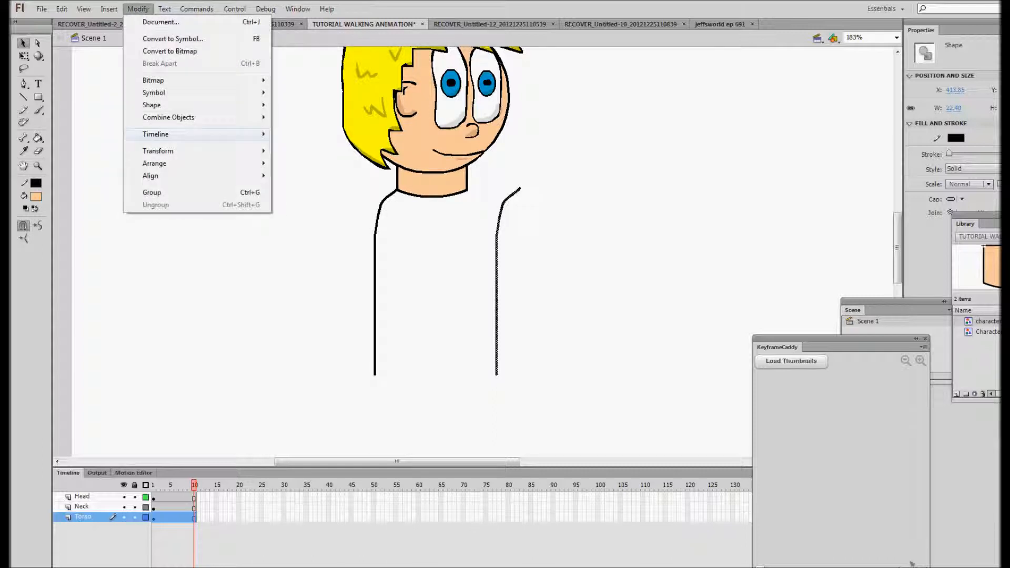
{"action": "mouse_move", "coordinate": [157, 151]}
{"action": "left_click", "coordinate": [309, 271]}
{"action": "key", "text": "Left"}
{"action": "key", "text": "Left"}
{"action": "key", "text": "Left"}
{"action": "key", "text": "Left"}
{"action": "key", "text": "Left"}
{"action": "key", "text": "Left"}
{"action": "key", "text": "Left"}
{"action": "key", "text": "Left"}
{"action": "key", "text": "Left"}
{"action": "key", "text": "Left"}
{"action": "key", "text": "Left"}
{"action": "key", "text": "Left"}
{"action": "key", "text": "Left"}
{"action": "key", "text": "Left"}
{"action": "key", "text": "Left"}
{"action": "key", "text": "Left"}
{"action": "key", "text": "Left"}
{"action": "key", "text": "Left"}
{"action": "key", "text": "Left"}
{"action": "key", "text": "Left"}
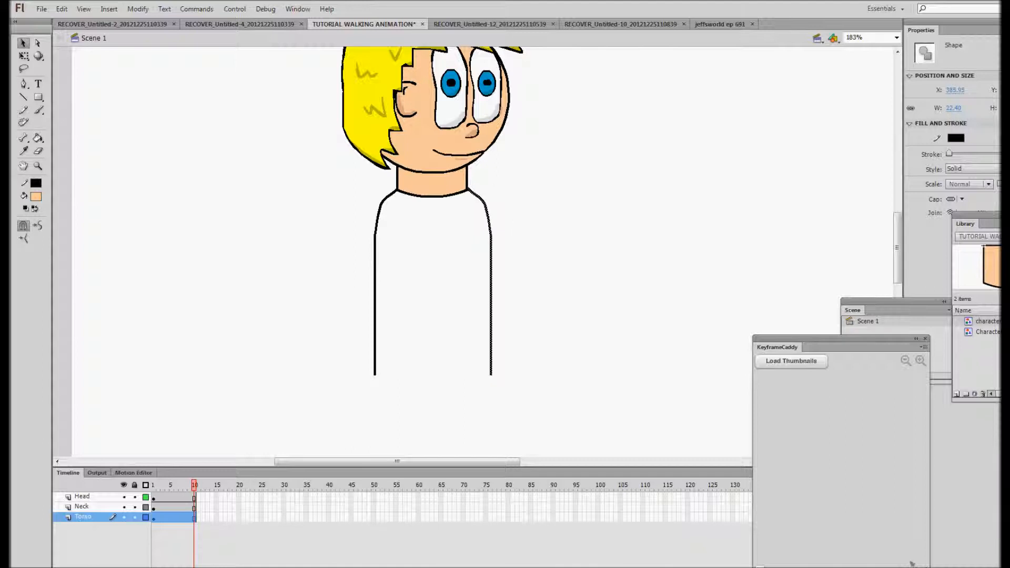
{"action": "key", "text": "Escape"}
Close the torso's bottom with a straight line between the lower ends of both side outlines
{"action": "scroll", "coordinate": [431, 252], "scroll_direction": "up", "scroll_amount": 1}
{"action": "scroll", "coordinate": [431, 253], "scroll_direction": "down", "scroll_amount": 3}
{"action": "scroll", "coordinate": [431, 253], "scroll_direction": "up", "scroll_amount": 4}
{"action": "scroll", "coordinate": [431, 252], "scroll_direction": "down", "scroll_amount": 2}
{"action": "scroll", "coordinate": [431, 253], "scroll_direction": "down", "scroll_amount": 1}
{"action": "scroll", "coordinate": [431, 253], "scroll_direction": "up", "scroll_amount": 1}
{"action": "key", "text": "n"}
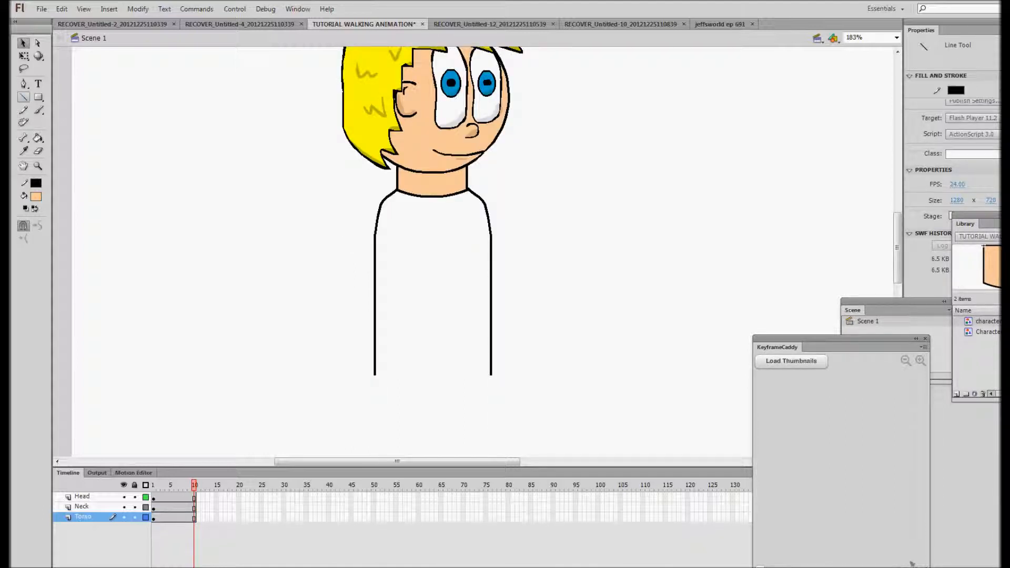
{"action": "left_click_drag", "start_coordinate": [374, 375], "coordinate": [491, 376]}
{"action": "scroll", "coordinate": [491, 375], "scroll_direction": "up", "scroll_amount": 1}
{"action": "scroll", "coordinate": [491, 375], "scroll_direction": "down", "scroll_amount": 1}
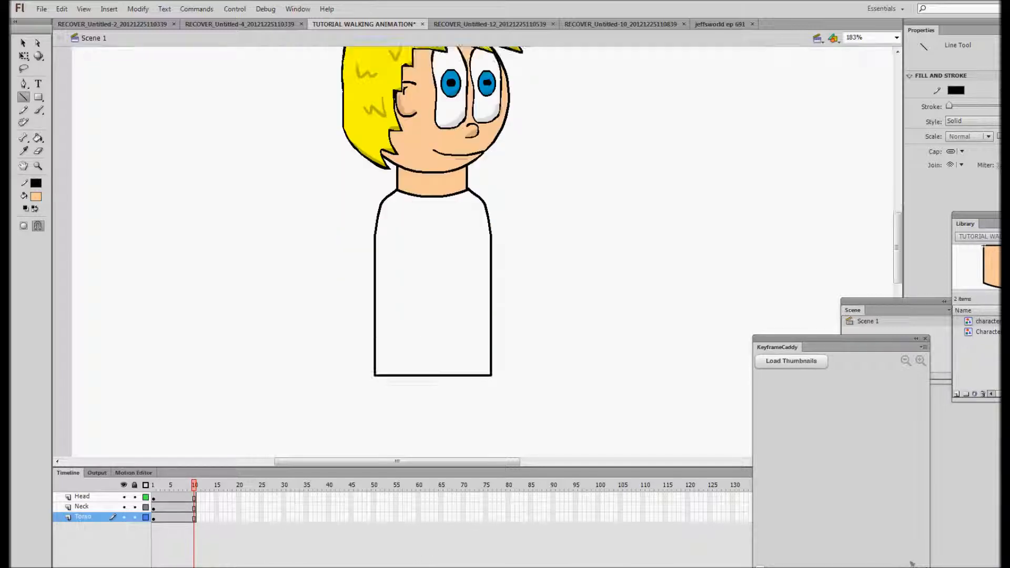
Bend the torso's bottom line slightly downward into a shallow curve
{"action": "left_click", "coordinate": [23, 43]}
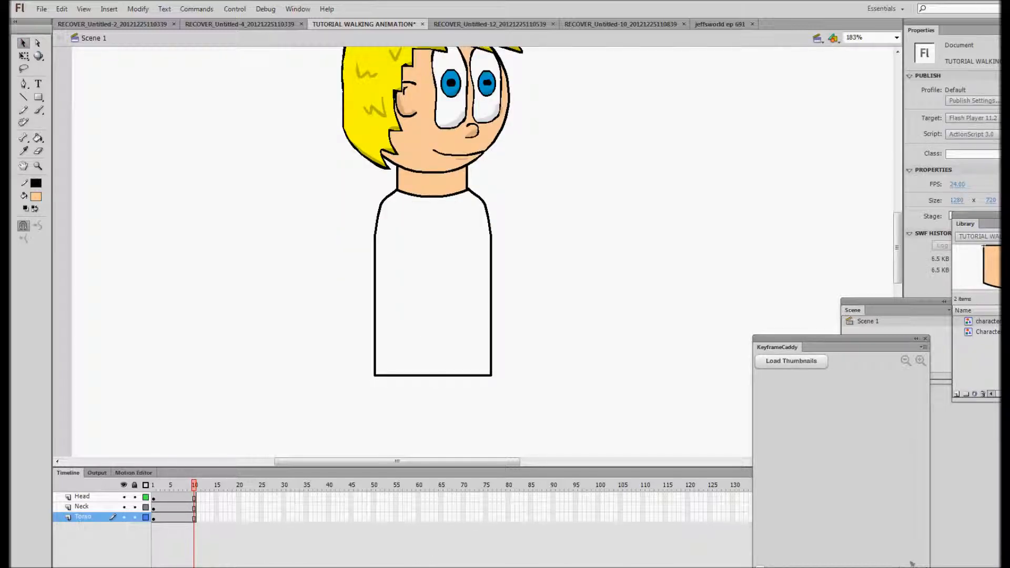
{"action": "scroll", "coordinate": [432, 253], "scroll_direction": "up", "scroll_amount": 2}
{"action": "scroll", "coordinate": [432, 253], "scroll_direction": "down", "scroll_amount": 1}
{"action": "scroll", "coordinate": [431, 252], "scroll_direction": "up", "scroll_amount": 1}
{"action": "scroll", "coordinate": [432, 252], "scroll_direction": "down", "scroll_amount": 2}
{"action": "scroll", "coordinate": [431, 253], "scroll_direction": "up", "scroll_amount": 2}
{"action": "scroll", "coordinate": [431, 252], "scroll_direction": "down", "scroll_amount": 2}
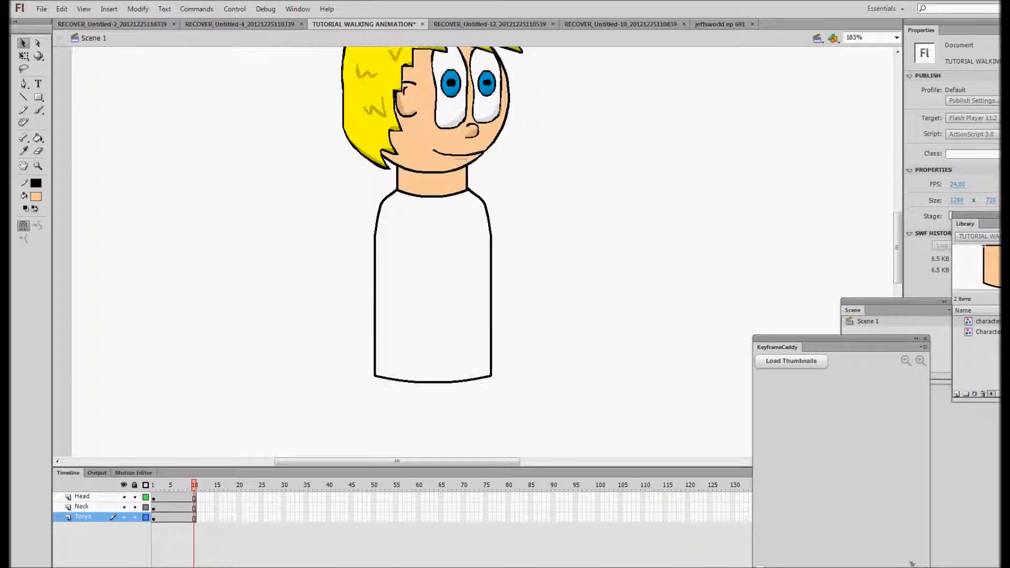
Hide the Head and Neck layers and close the torso's top with a line arched upward between the shoulders
{"action": "left_click", "coordinate": [36, 196]}
{"action": "left_click", "coordinate": [197, 293]}
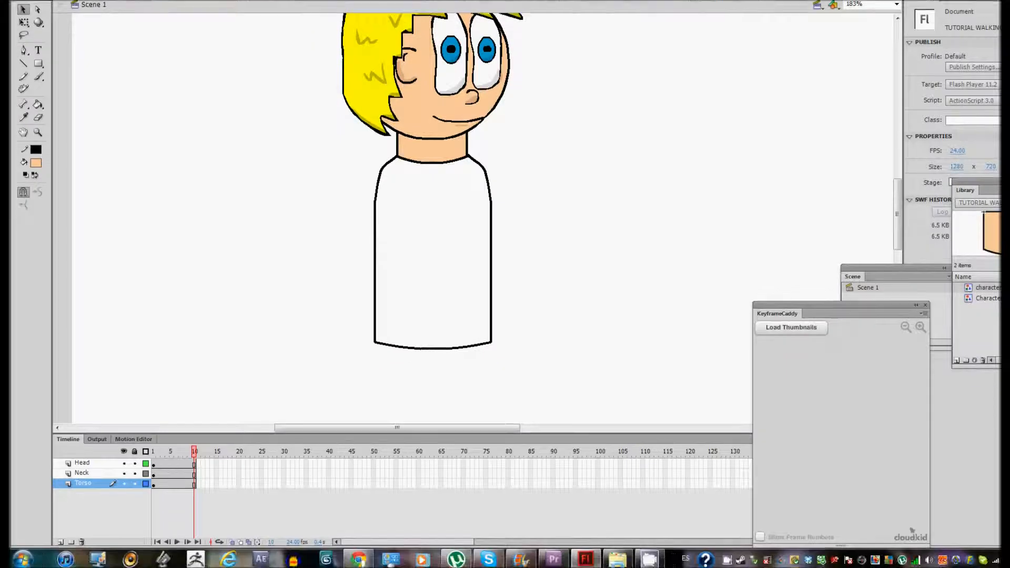
{"action": "left_click", "coordinate": [124, 462]}
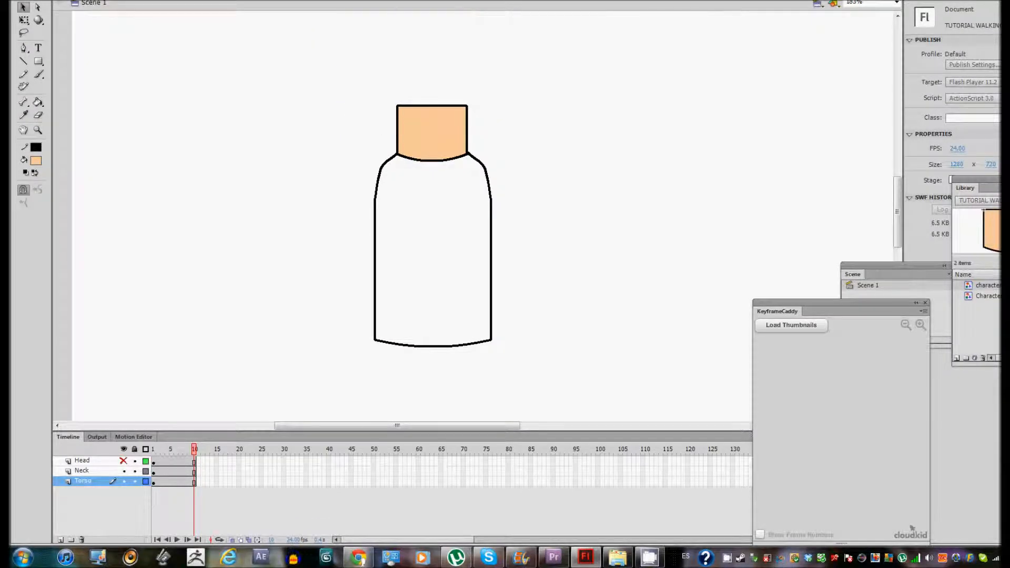
{"action": "left_click", "coordinate": [123, 471]}
{"action": "scroll", "coordinate": [431, 252], "scroll_direction": "up", "scroll_amount": 1}
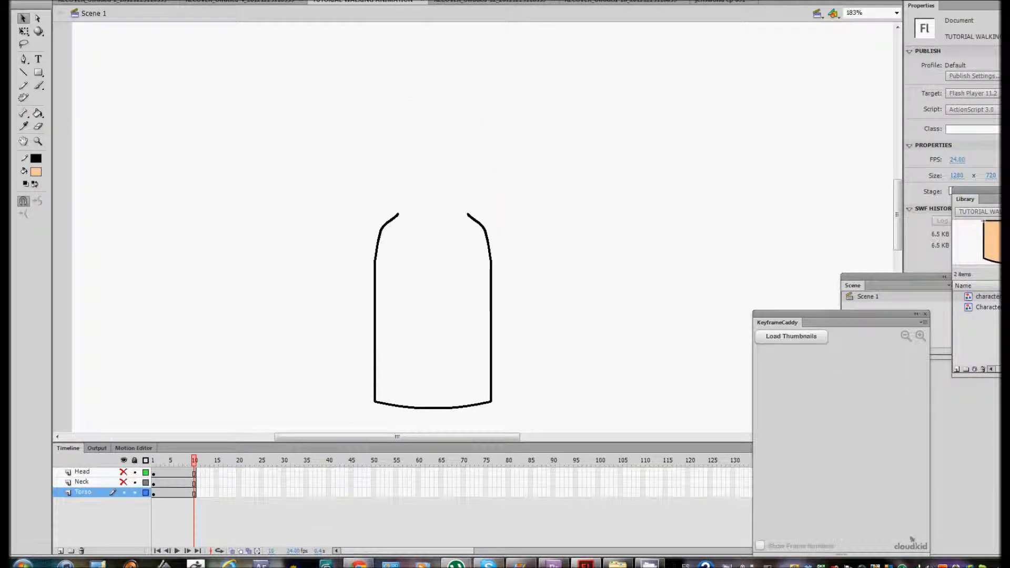
{"action": "left_click", "coordinate": [24, 61]}
{"action": "mouse_move", "coordinate": [398, 239]}
{"action": "left_mouse_down"}
{"action": "mouse_move", "coordinate": [467, 239]}
{"action": "mouse_move", "coordinate": [432, 230]}
{"action": "left_mouse_up"}
{"action": "left_click", "coordinate": [23, 43]}
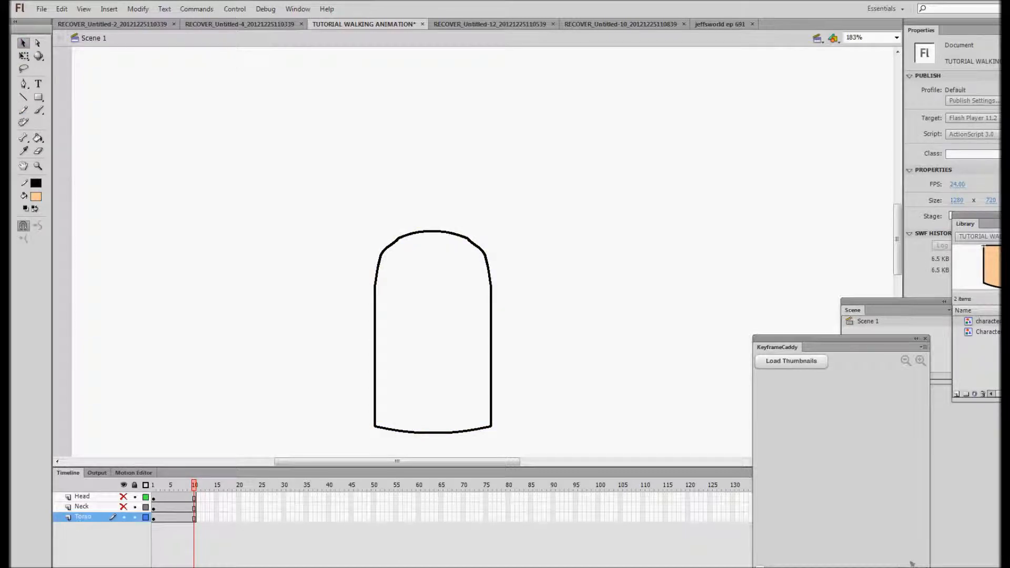
Fill the closed torso outline with green using the Paint Bucket
{"action": "left_click", "coordinate": [35, 196]}
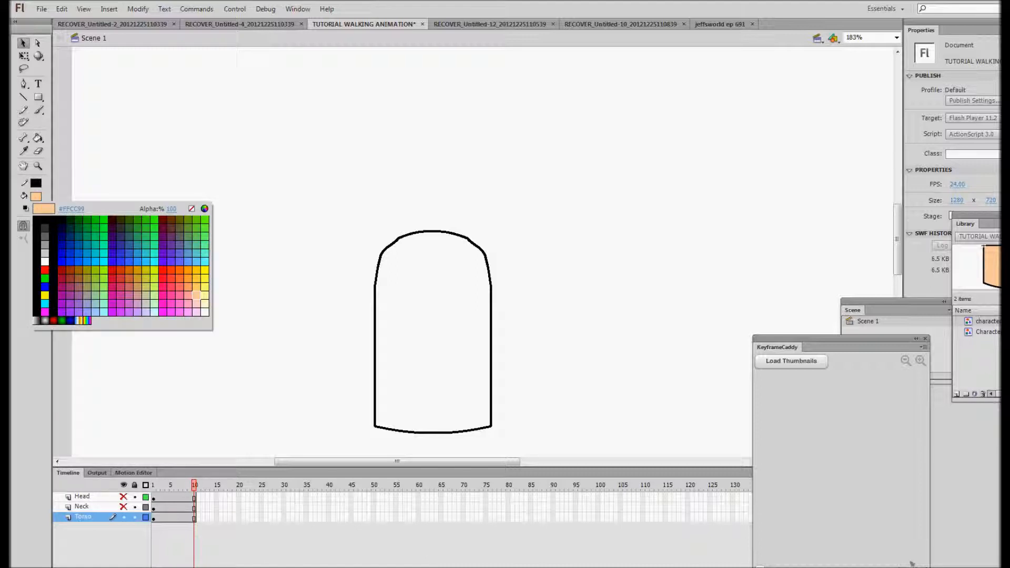
{"action": "left_click", "coordinate": [96, 220]}
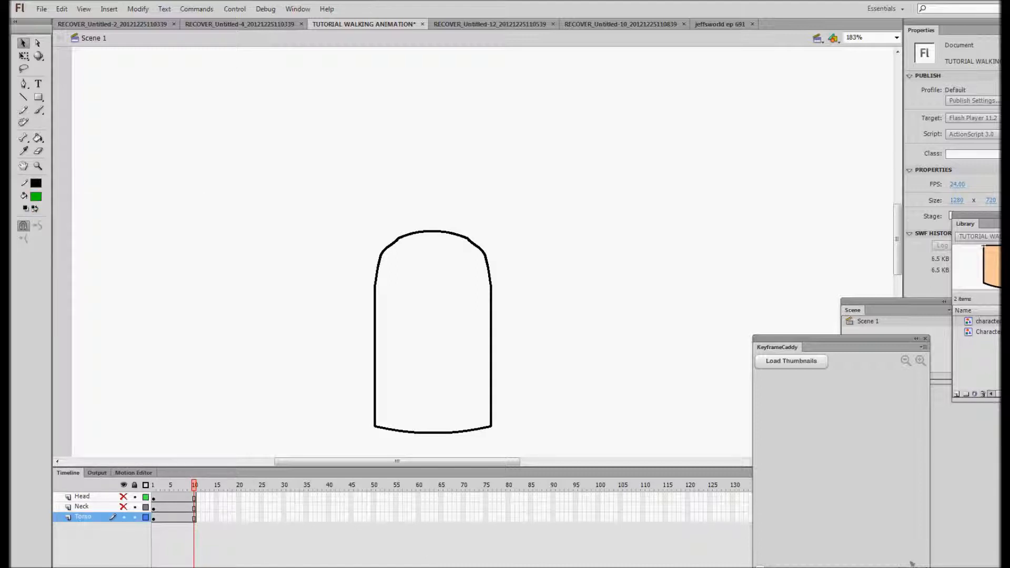
{"action": "key", "text": "k"}
{"action": "left_click", "coordinate": [432, 332]}
{"action": "scroll", "coordinate": [432, 331], "scroll_direction": "down", "scroll_amount": 2}
{"action": "left_click", "coordinate": [23, 43]}
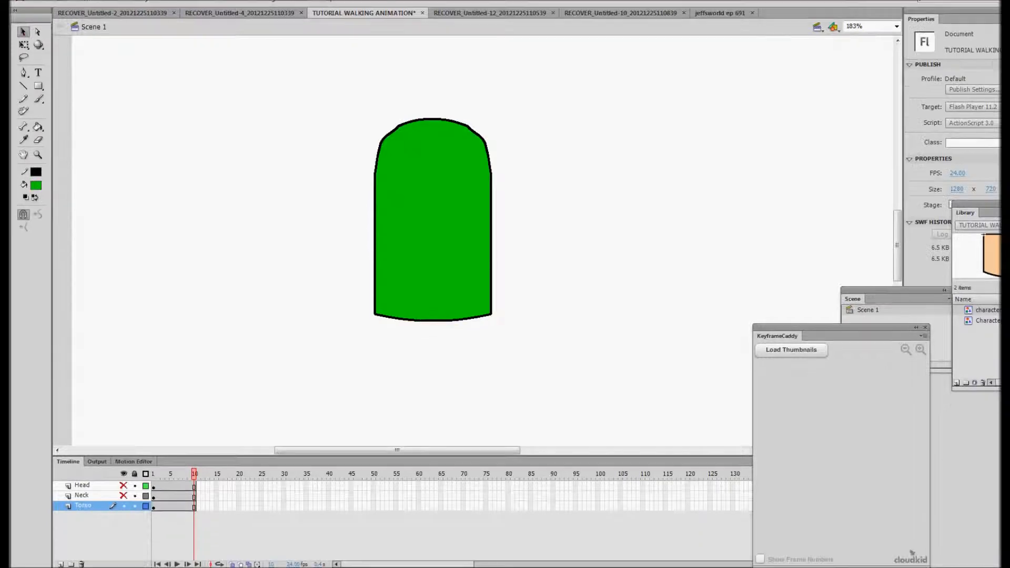
Make the Head and Neck layers visible again and check the torso against them
{"action": "left_click", "coordinate": [124, 485]}
{"action": "left_click", "coordinate": [124, 485]}
{"action": "scroll", "coordinate": [433, 216], "scroll_direction": "up", "scroll_amount": 3}
{"action": "scroll", "coordinate": [432, 215], "scroll_direction": "down", "scroll_amount": 2}
{"action": "scroll", "coordinate": [433, 215], "scroll_direction": "up", "scroll_amount": 2}
{"action": "scroll", "coordinate": [432, 215], "scroll_direction": "down", "scroll_amount": 2}
{"action": "scroll", "coordinate": [432, 216], "scroll_direction": "up", "scroll_amount": 1}
{"action": "scroll", "coordinate": [432, 216], "scroll_direction": "up", "scroll_amount": 2}
{"action": "scroll", "coordinate": [432, 216], "scroll_direction": "down", "scroll_amount": 2}
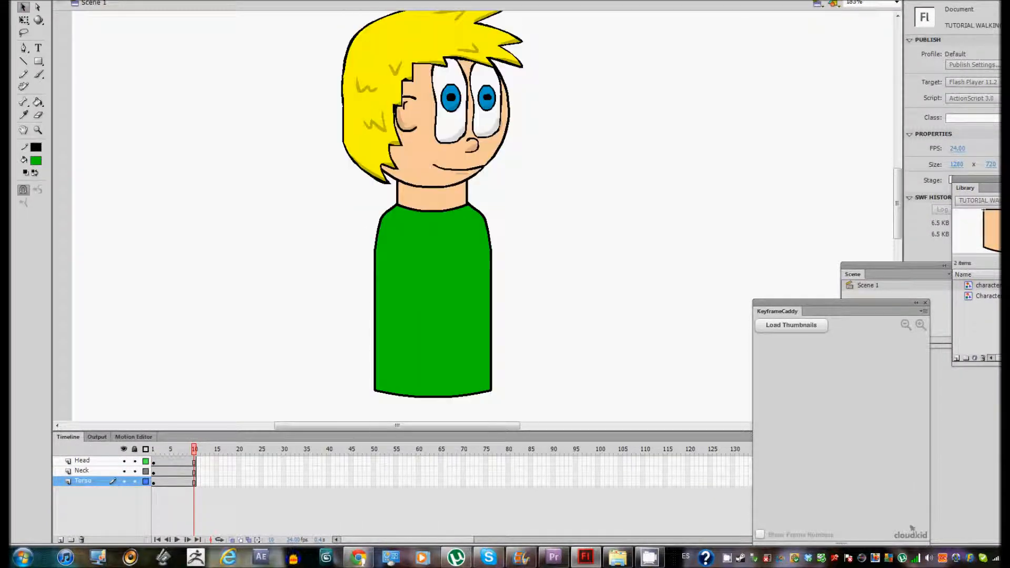
Convert the whole torso, fill and outline, into a graphic symbol named "Character 1 torso"
{"action": "double_click", "coordinate": [432, 295]}
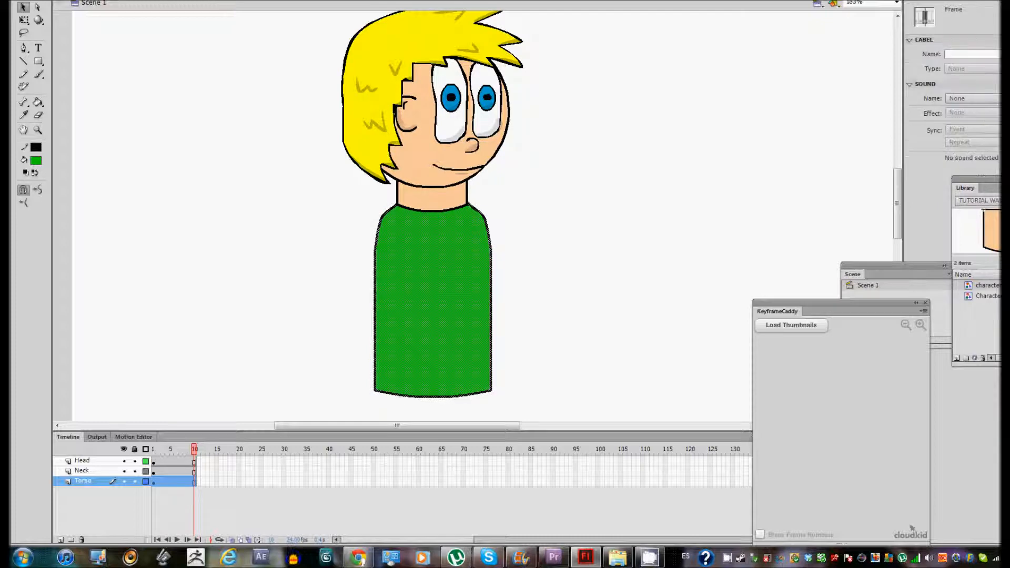
{"action": "right_click", "coordinate": [452, 53]}
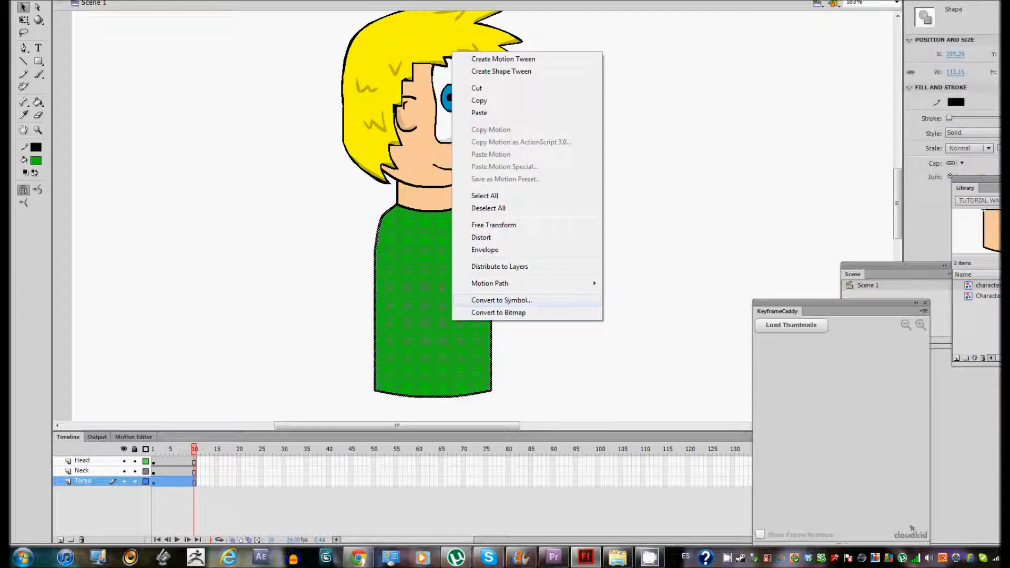
{"action": "left_click", "coordinate": [438, 328]}
{"action": "right_click", "coordinate": [437, 329]}
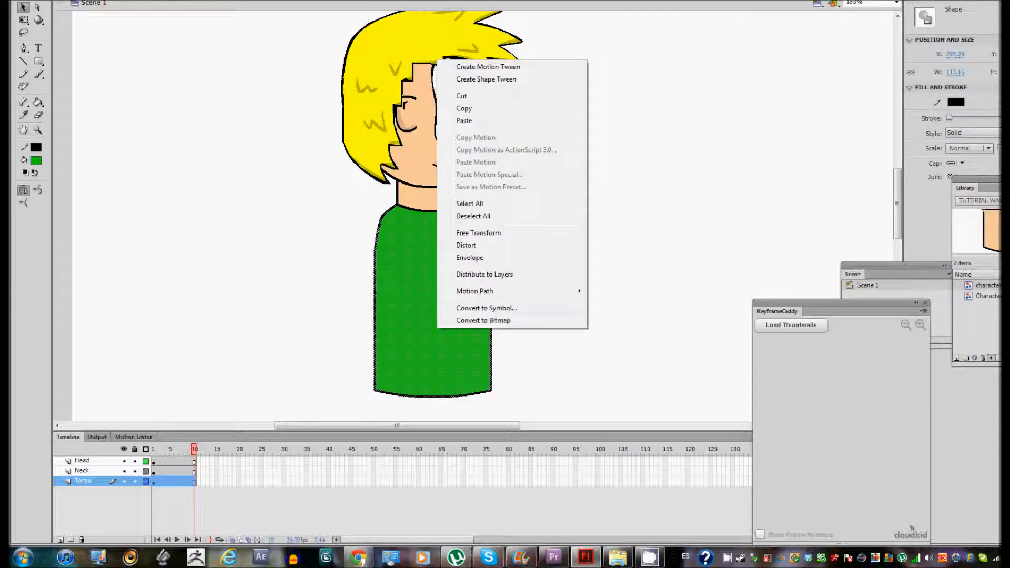
{"action": "left_click", "coordinate": [474, 309]}
{"action": "type", "text": "C"}
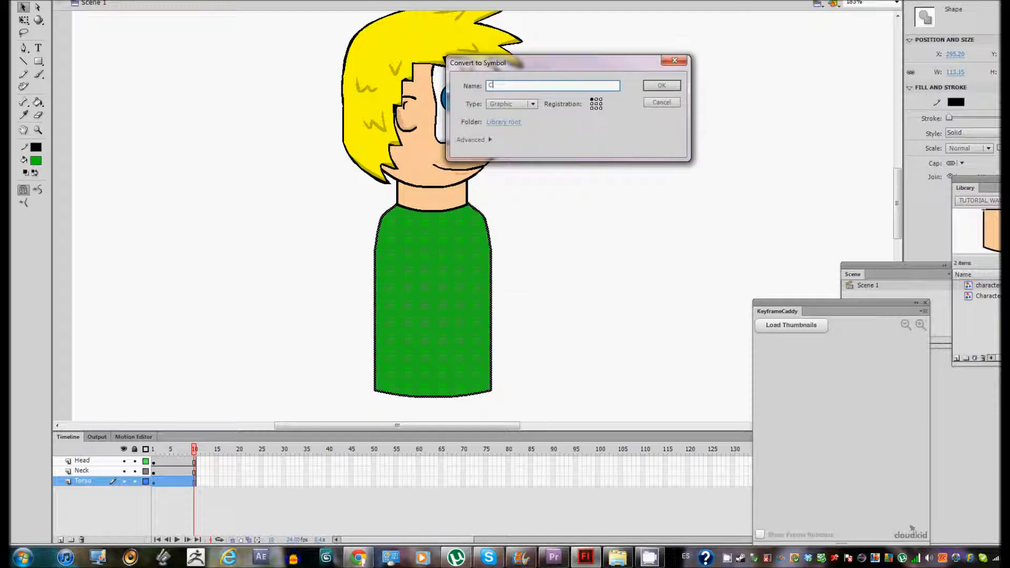
{"action": "type", "text": "haracter 1 torso"}
{"action": "key", "text": "Return"}
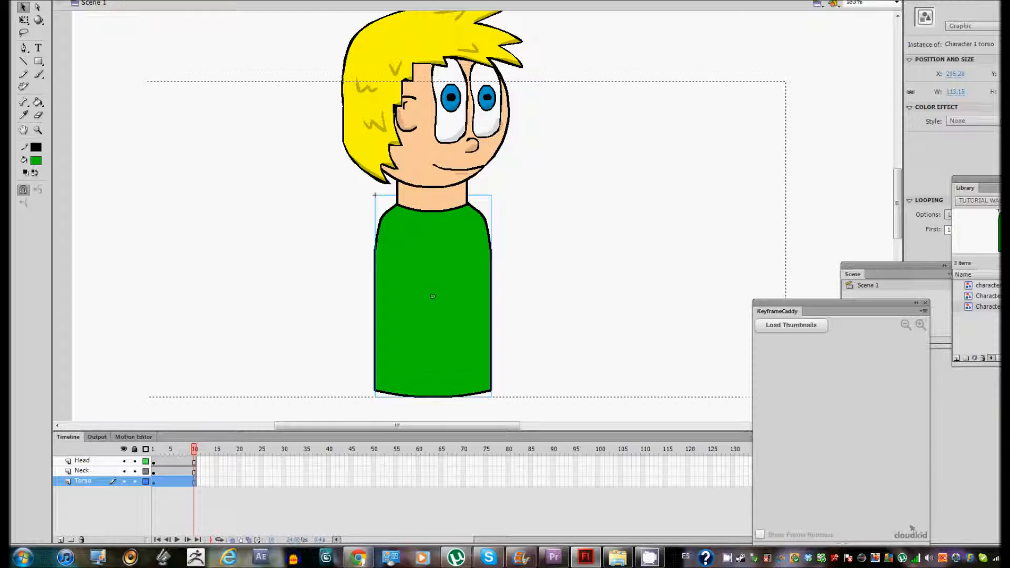
Open the torso symbol for editing and add a new layer above its artwork
{"action": "double_click", "coordinate": [384, 221]}
{"action": "left_click", "coordinate": [316, 263]}
{"action": "left_click", "coordinate": [60, 539]}
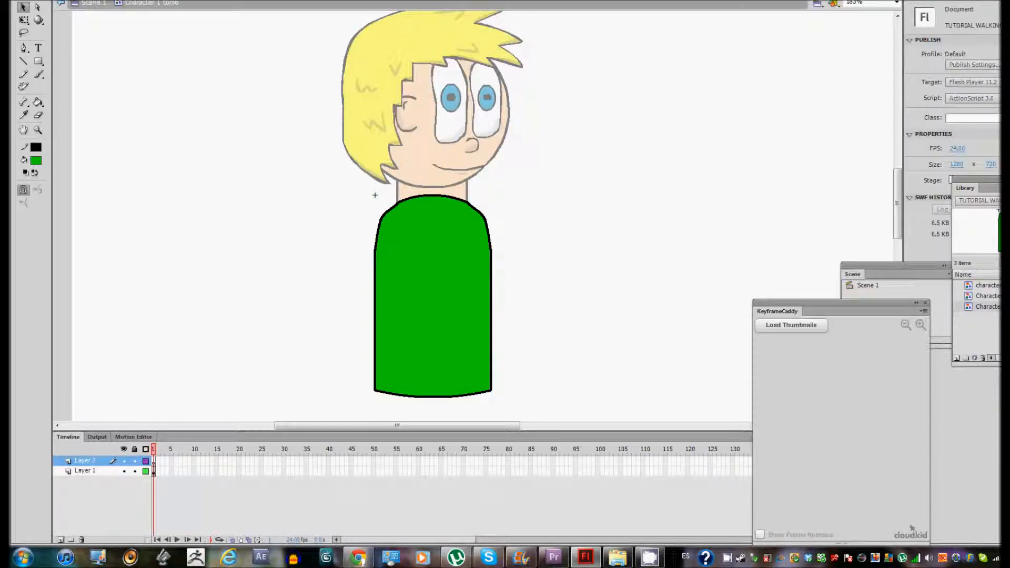
{"action": "scroll", "coordinate": [432, 244], "scroll_direction": "down", "scroll_amount": 2}
Paint a shadow along the torso's back and lower back corner with semi-transparent black and the largest brush size
{"action": "left_click", "coordinate": [38, 75]}
{"action": "left_click", "coordinate": [36, 160]}
{"action": "left_click", "coordinate": [37, 218]}
{"action": "left_click", "coordinate": [36, 194]}
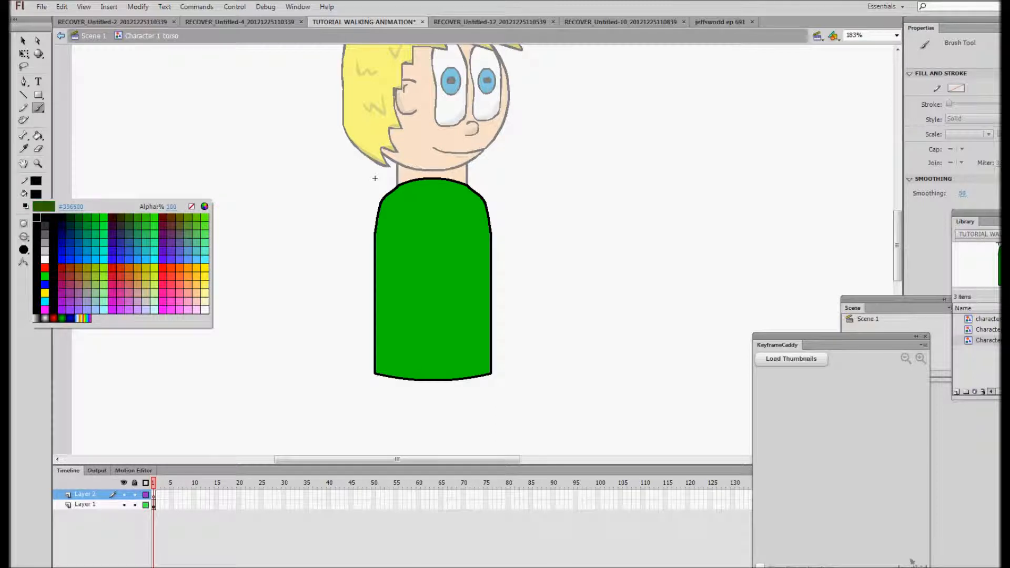
{"action": "key", "text": "Escape"}
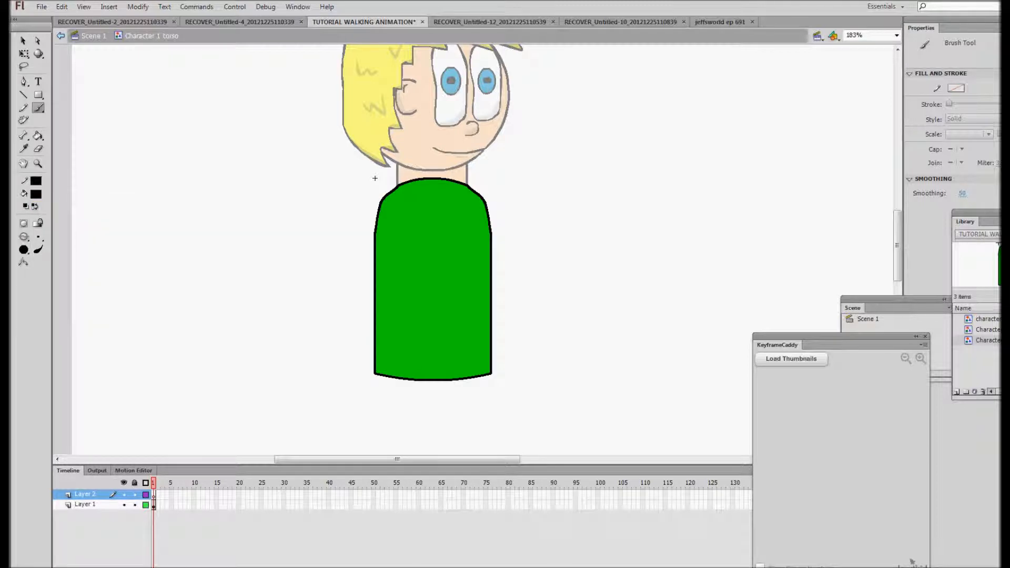
{"action": "left_click", "coordinate": [36, 194]}
{"action": "key", "text": "Escape"}
{"action": "left_click", "coordinate": [38, 237]}
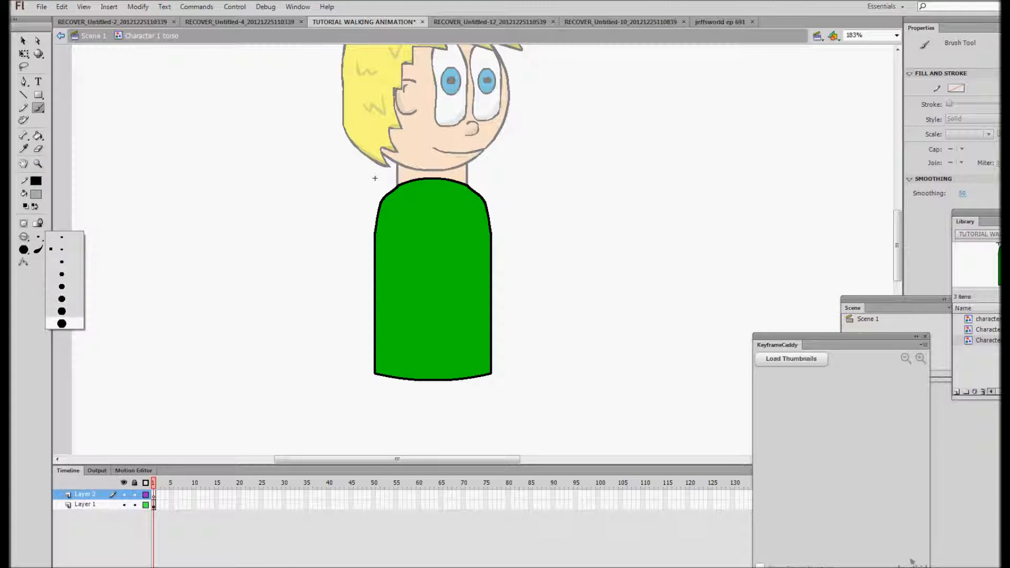
{"action": "left_click", "coordinate": [61, 323]}
{"action": "mouse_move", "coordinate": [416, 374]}
{"action": "left_mouse_down"}
{"action": "mouse_move", "coordinate": [379, 371]}
{"action": "mouse_move", "coordinate": [380, 241]}
{"action": "left_mouse_up"}
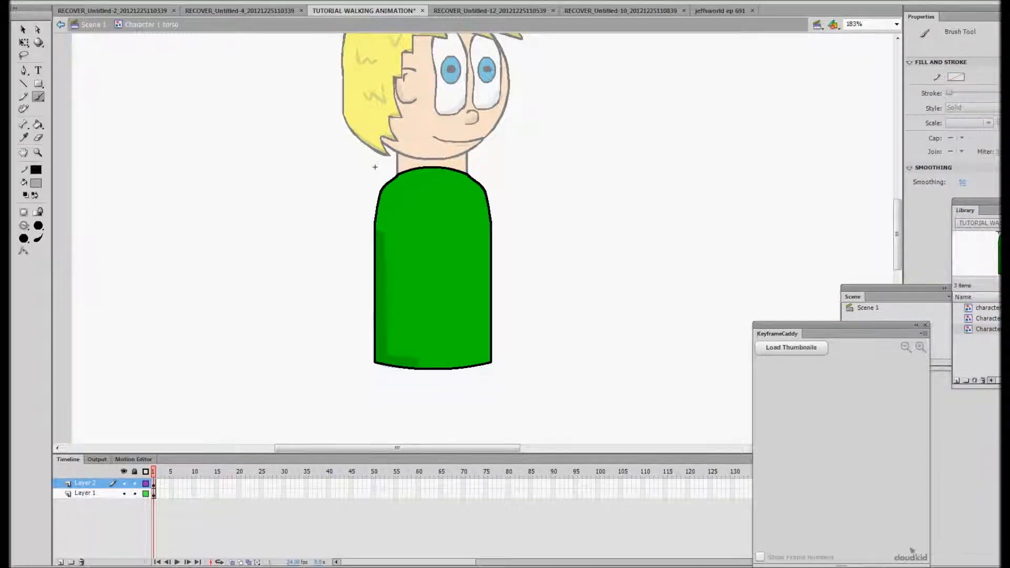
Lock Layer 1 and erase the shadow's inner edge into a thin, smooth curve along the back and bottom
{"action": "left_click", "coordinate": [134, 471]}
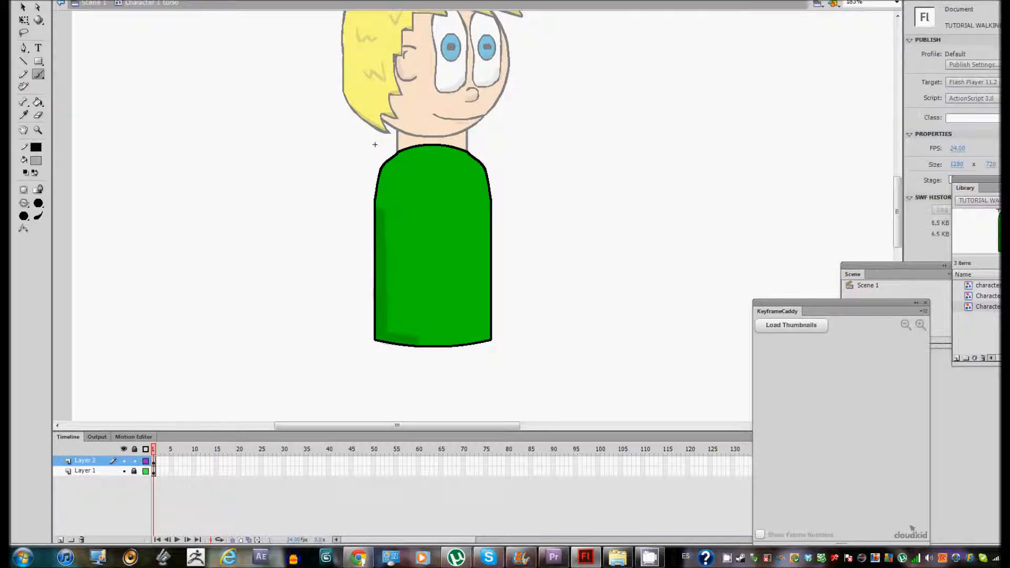
{"action": "key", "text": "e"}
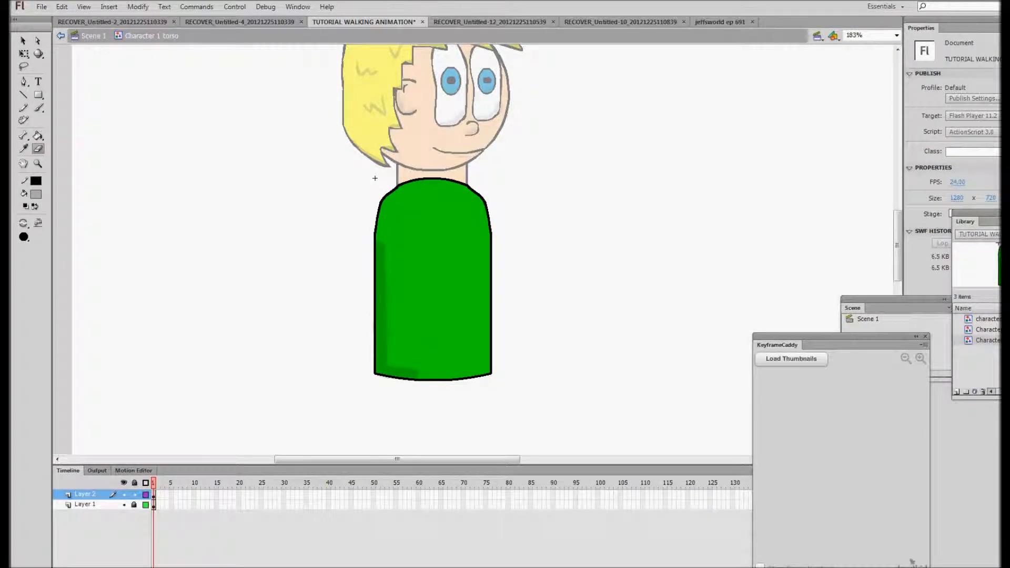
{"action": "mouse_move", "coordinate": [378, 217]}
{"action": "left_mouse_down"}
{"action": "mouse_move", "coordinate": [390, 358]}
{"action": "mouse_move", "coordinate": [430, 375]}
{"action": "left_mouse_up"}
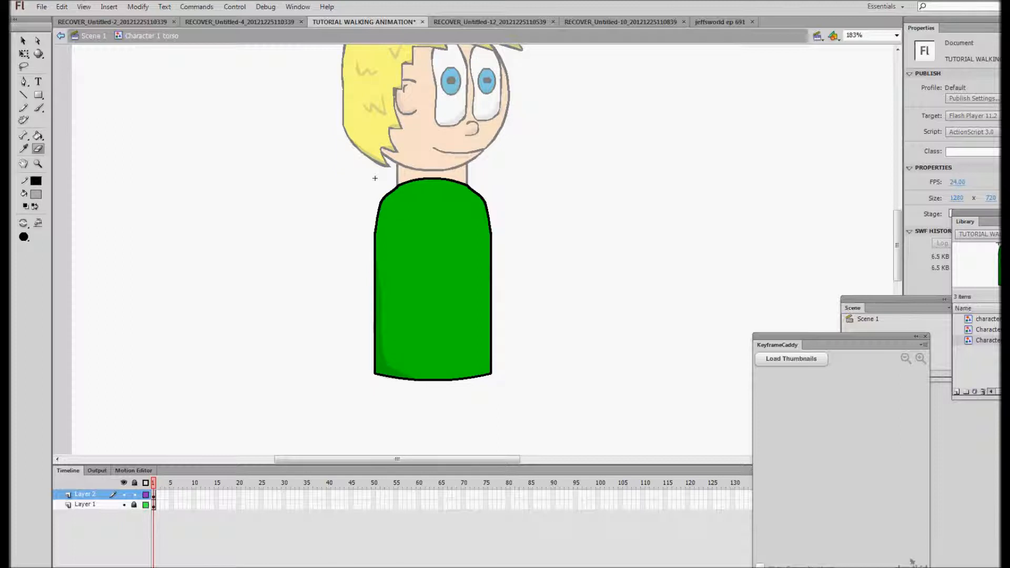
Paint small shadow creases near the torso's bottom edge with a small brush size, undoing unwanted strokes
{"action": "key", "text": "b"}
{"action": "left_click", "coordinate": [39, 228]}
{"action": "left_click", "coordinate": [62, 240]}
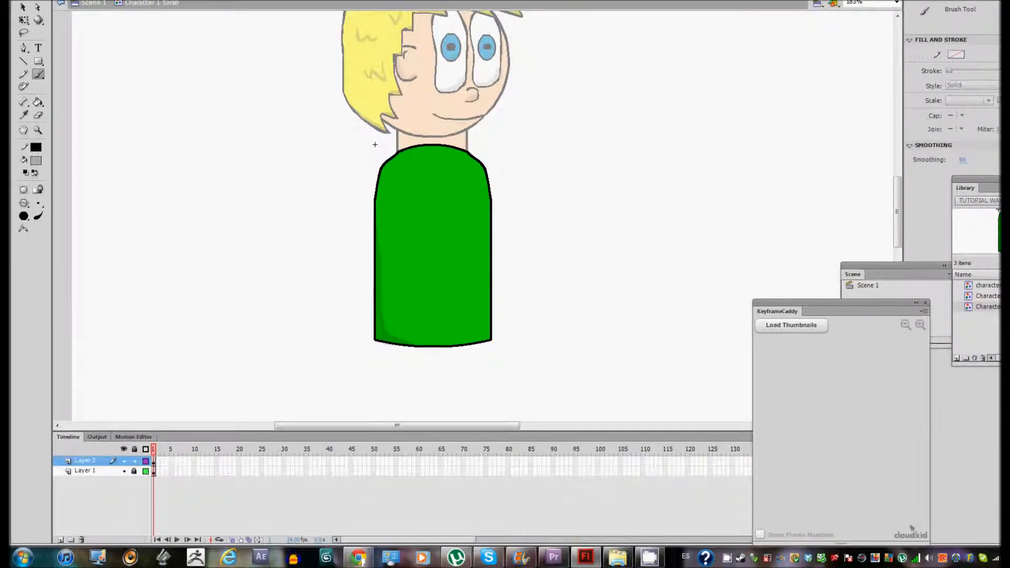
{"action": "key", "text": "ctrl+z"}
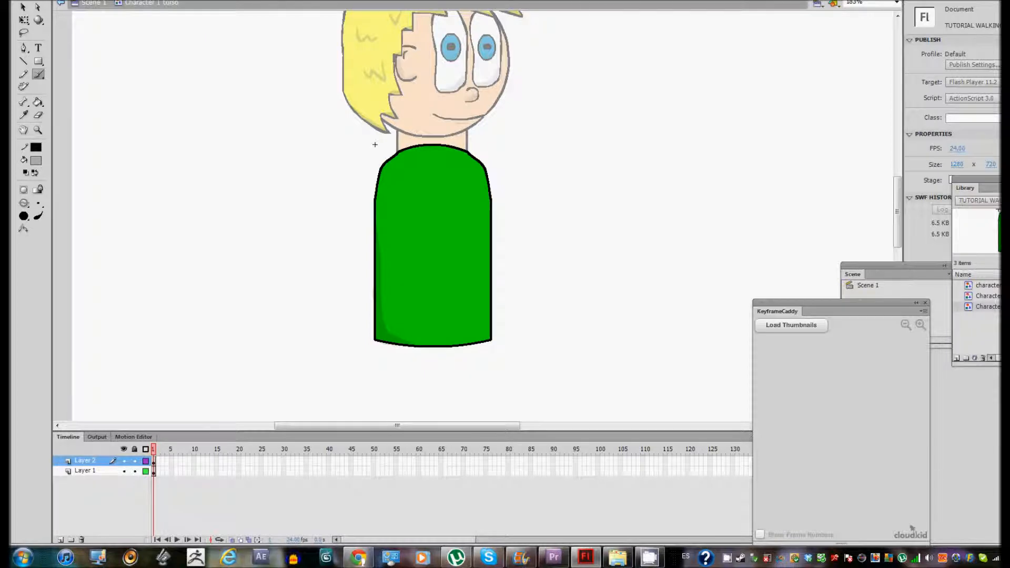
{"action": "key", "text": "b"}
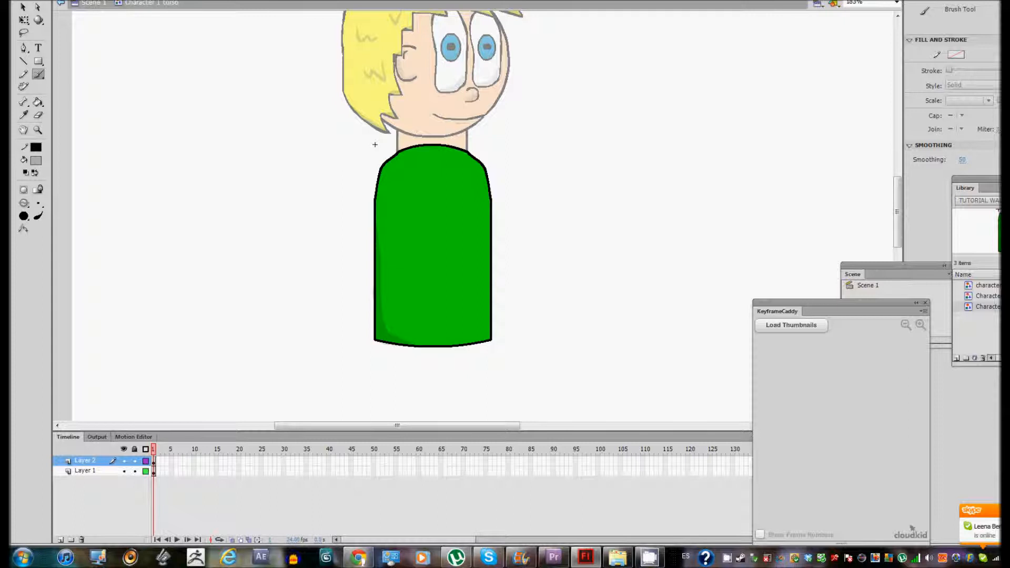
{"action": "mouse_move", "coordinate": [427, 320]}
{"action": "left_mouse_down"}
{"action": "mouse_move", "coordinate": [449, 319]}
{"action": "mouse_move", "coordinate": [463, 335]}
{"action": "mouse_move", "coordinate": [455, 329]}
{"action": "left_mouse_up"}
{"action": "key", "text": "ctrl+z"}
{"action": "key", "text": "ctrl+z"}
{"action": "key", "text": "ctrl+z"}
{"action": "scroll", "coordinate": [376, 210], "scroll_direction": "up", "scroll_amount": 3}
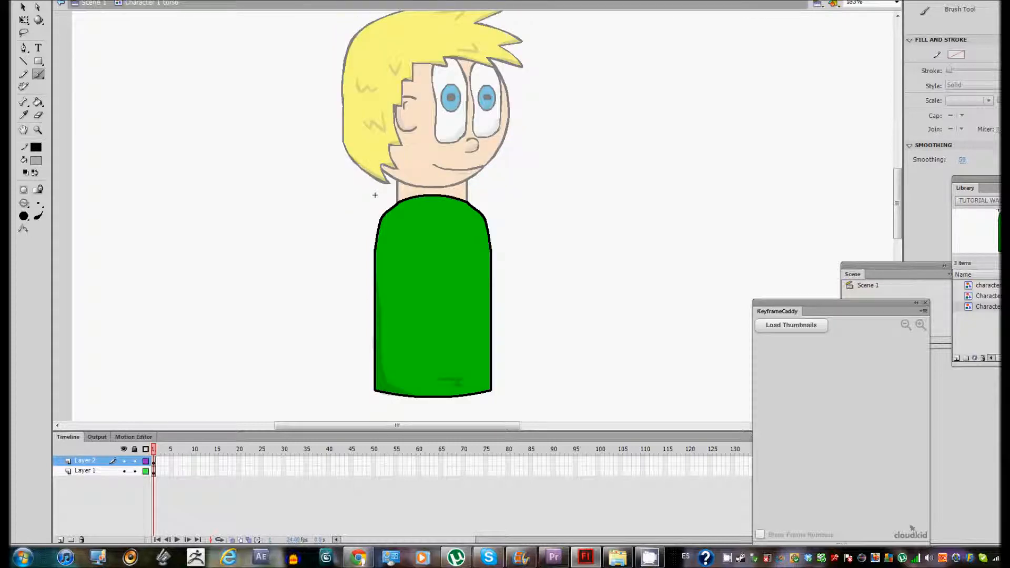
Leave the torso symbol, return to Scene 1 and deselect the artwork
{"action": "key", "text": "v"}
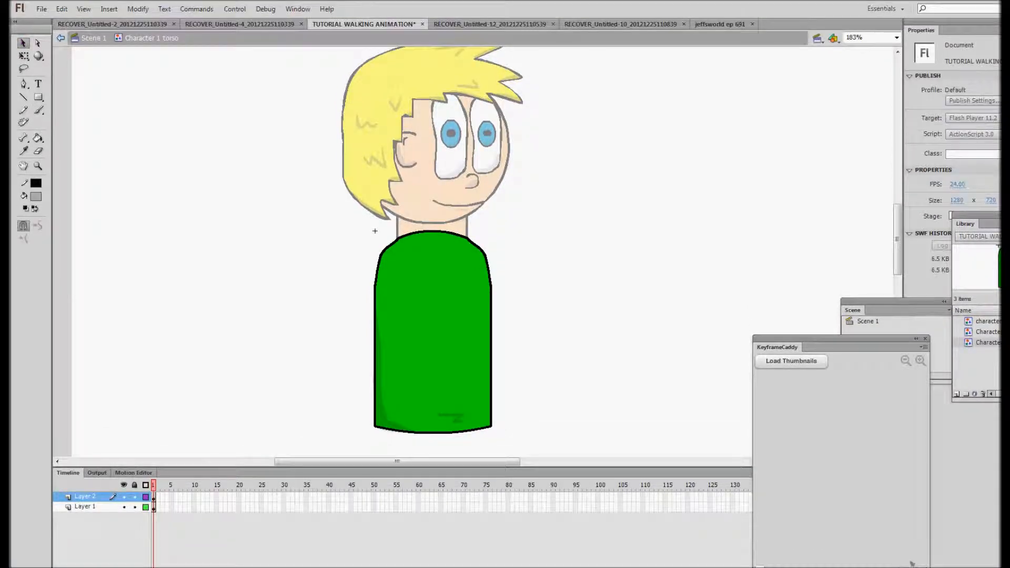
{"action": "left_click", "coordinate": [93, 37]}
{"action": "scroll", "coordinate": [432, 253], "scroll_direction": "up", "scroll_amount": 1}
{"action": "key", "text": "Escape"}
{"action": "scroll", "coordinate": [432, 253], "scroll_direction": "down", "scroll_amount": 2}
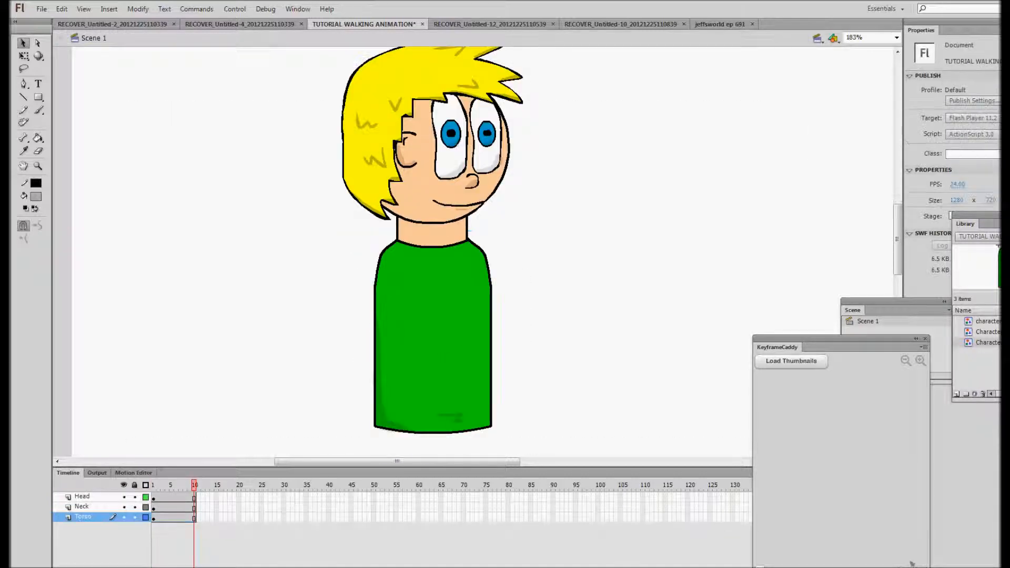
{"action": "scroll", "coordinate": [432, 252], "scroll_direction": "up", "scroll_amount": 1}
{"action": "scroll", "coordinate": [432, 252], "scroll_direction": "down", "scroll_amount": 1}
{"action": "scroll", "coordinate": [432, 252], "scroll_direction": "up", "scroll_amount": 1}
{"action": "scroll", "coordinate": [432, 252], "scroll_direction": "down", "scroll_amount": 1}
{"action": "scroll", "coordinate": [433, 253], "scroll_direction": "up", "scroll_amount": 1}
{"action": "scroll", "coordinate": [432, 252], "scroll_direction": "down", "scroll_amount": 1}
{"action": "scroll", "coordinate": [432, 252], "scroll_direction": "up", "scroll_amount": 2}
{"action": "scroll", "coordinate": [433, 253], "scroll_direction": "down", "scroll_amount": 1}
{"action": "scroll", "coordinate": [432, 252], "scroll_direction": "down", "scroll_amount": 1}
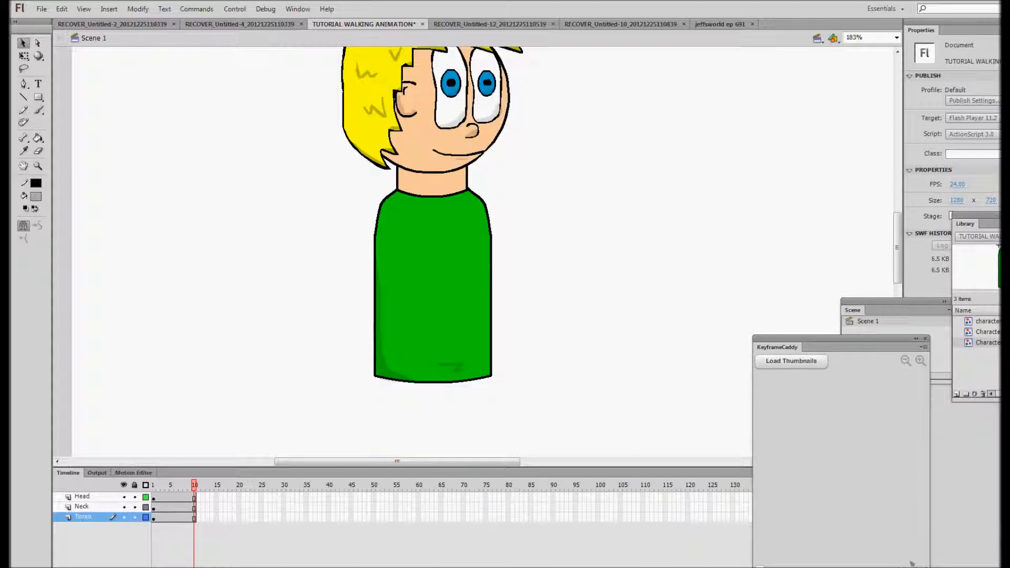
{"action": "scroll", "coordinate": [432, 252], "scroll_direction": "up", "scroll_amount": 1}
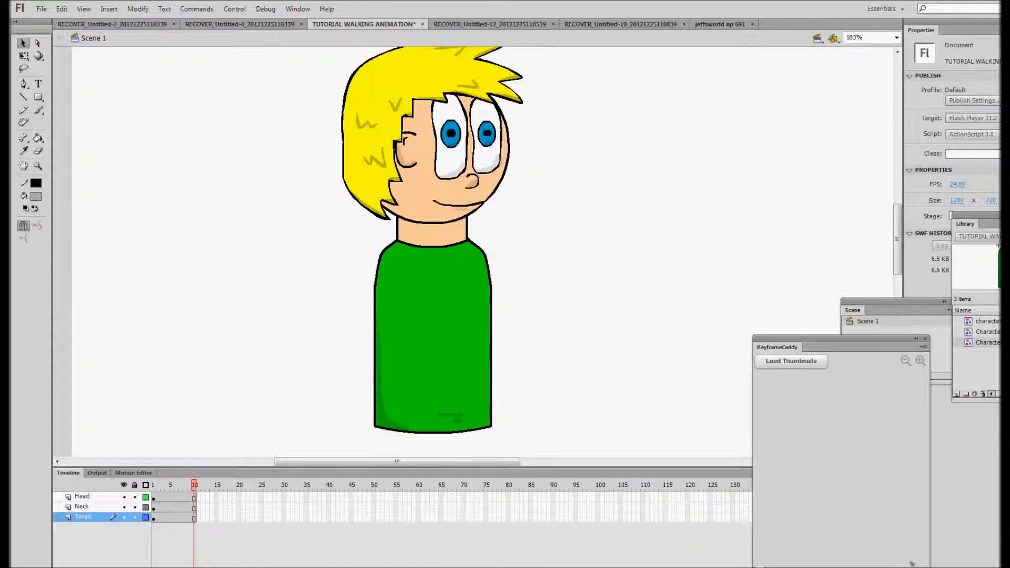
Test the movie to preview the character, and close the preview
{"action": "key", "text": "ctrl+Return"}
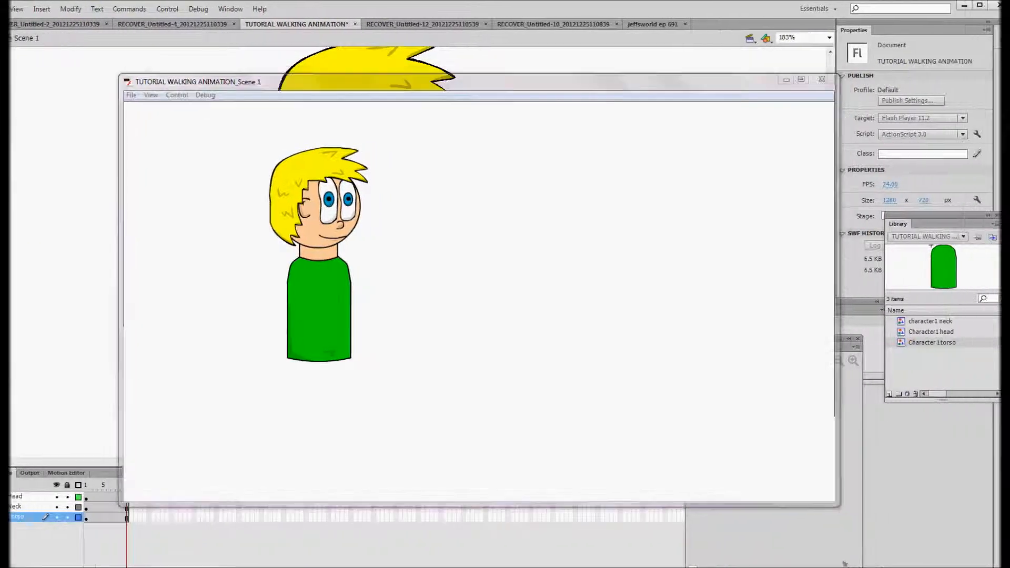
{"action": "key", "text": "ctrl+w"}
Inside the torso symbol, add keyframes at frame 2 on Layer 1 and Layer 2, and return to Scene 1
{"action": "left_click", "coordinate": [296, 231]}
{"action": "double_click", "coordinate": [296, 231]}
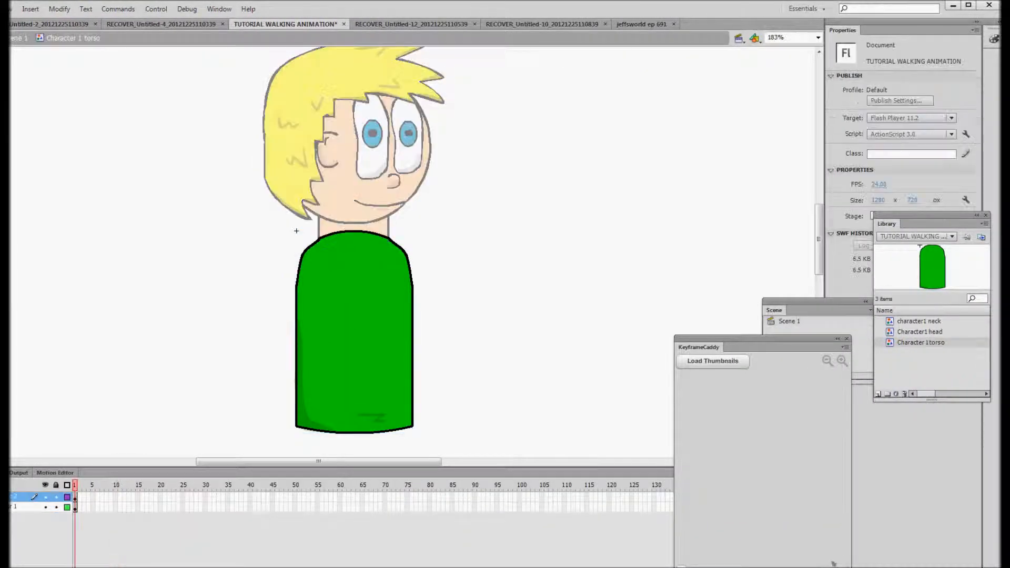
{"action": "left_click_drag", "start_coordinate": [249, 168], "coordinate": [482, 436]}
{"action": "left_click", "coordinate": [482, 421]}
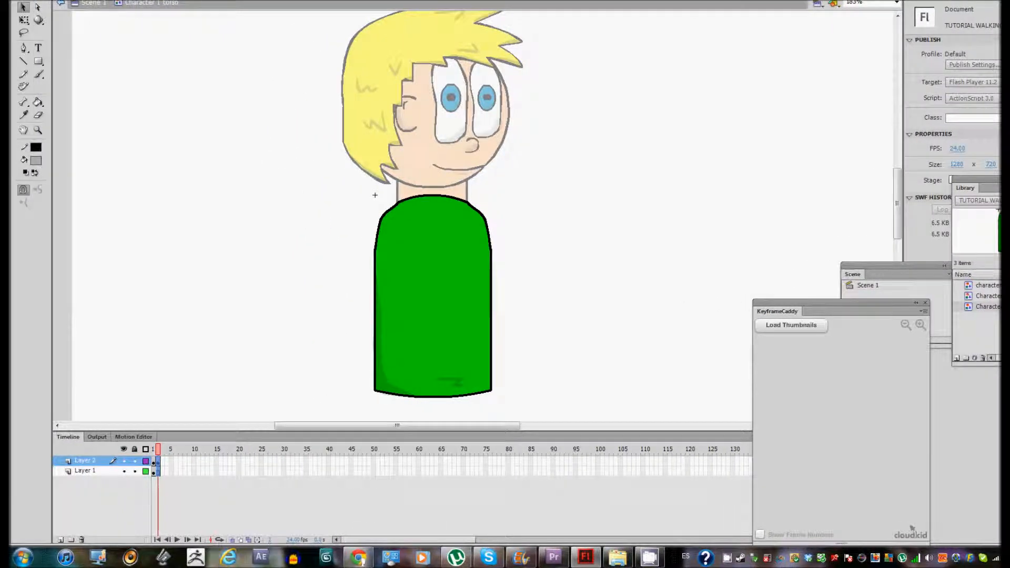
{"action": "left_click_drag", "start_coordinate": [80, 463], "coordinate": [79, 473]}
{"action": "key", "text": "F6"}
{"action": "left_click", "coordinate": [375, 195]}
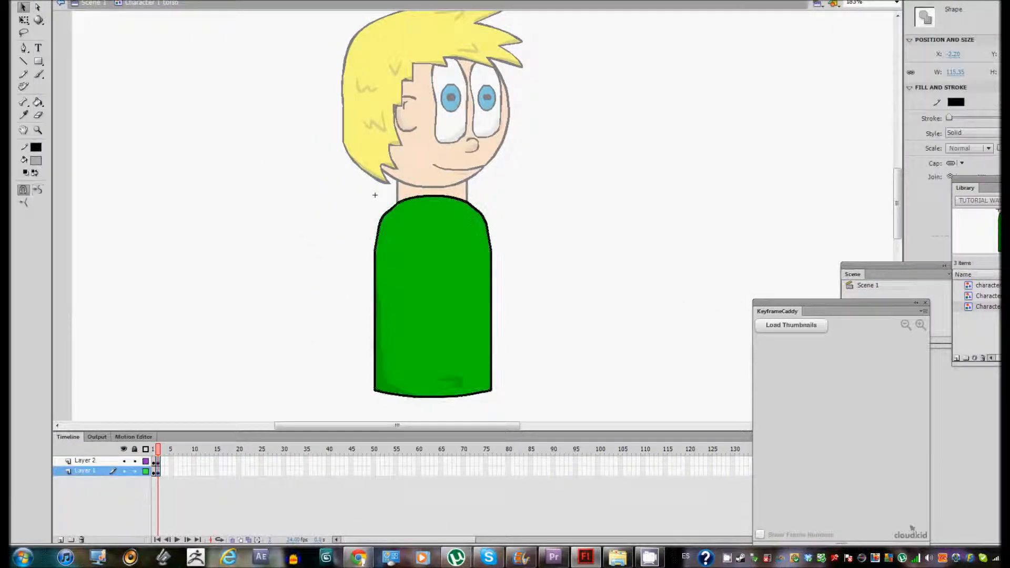
{"action": "double_click", "coordinate": [375, 195]}
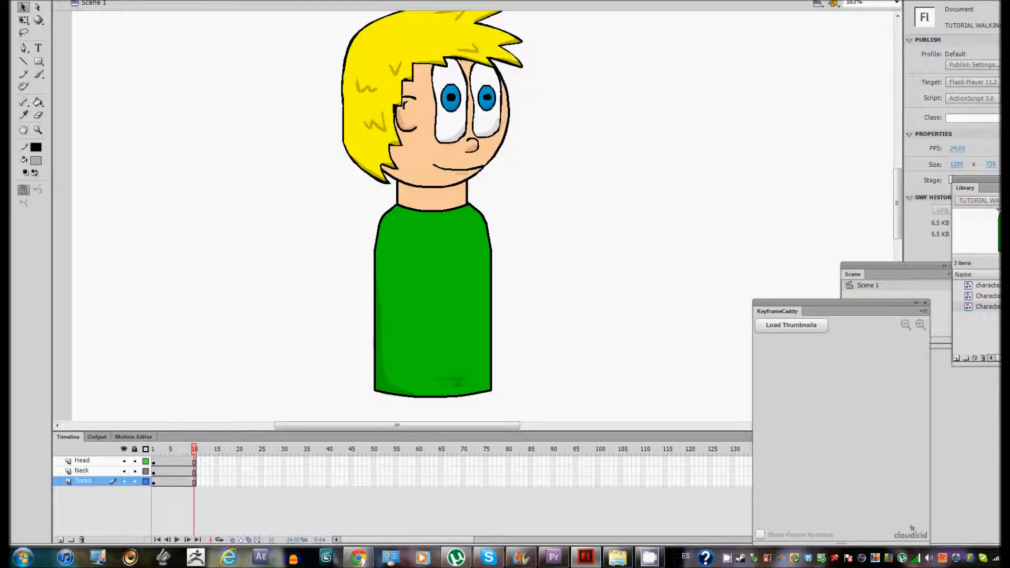
Test the movie again to check the torso's two-frame animation, and close the preview
{"action": "key", "text": "ctrl+Return"}
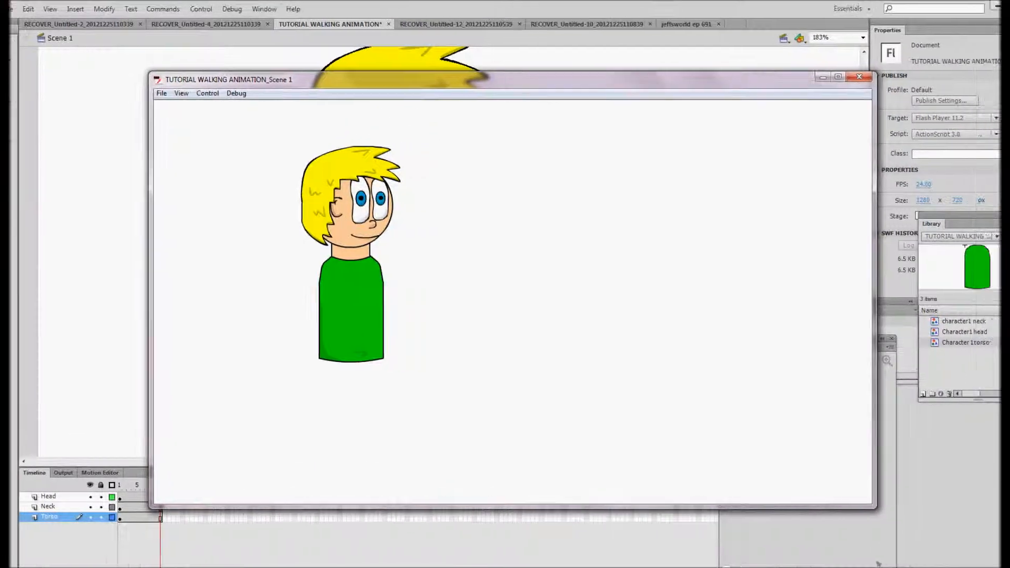
{"action": "left_click", "coordinate": [893, 63]}
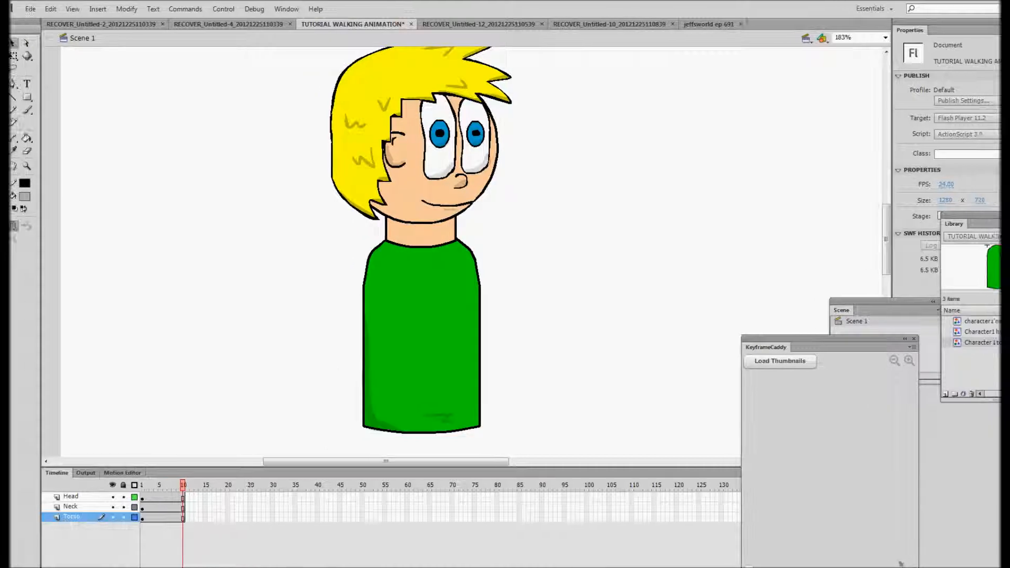
Add a new layer above the Head layer for the arm
{"action": "left_click", "coordinate": [38, 166]}
{"action": "left_click", "coordinate": [38, 225]}
{"action": "left_click", "coordinate": [422, 327]}
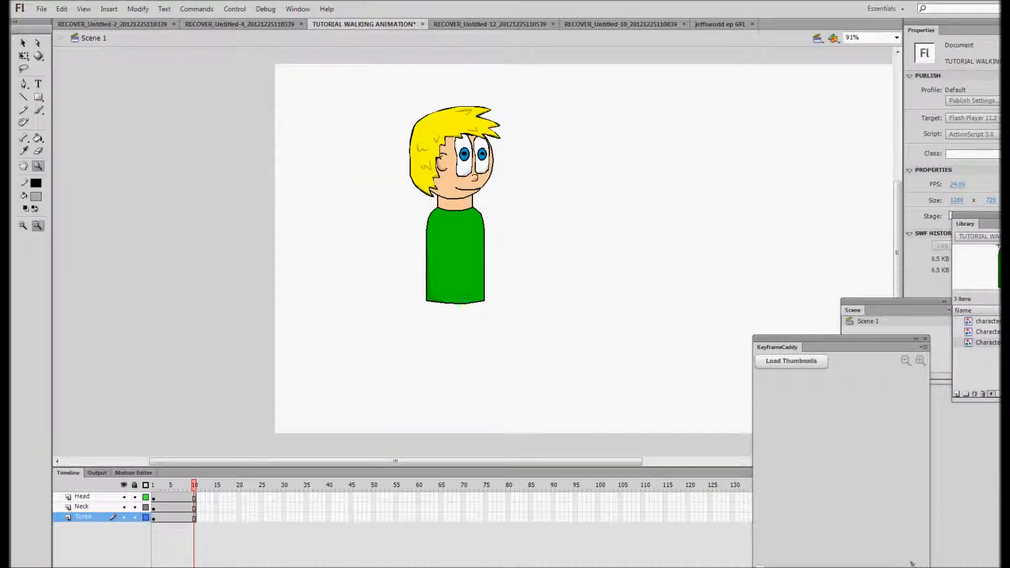
{"action": "left_click_drag", "start_coordinate": [371, 118], "coordinate": [609, 369]}
{"action": "scroll", "coordinate": [472, 251], "scroll_direction": "up", "scroll_amount": 2}
{"action": "key", "text": "v"}
{"action": "left_click", "coordinate": [415, 133]}
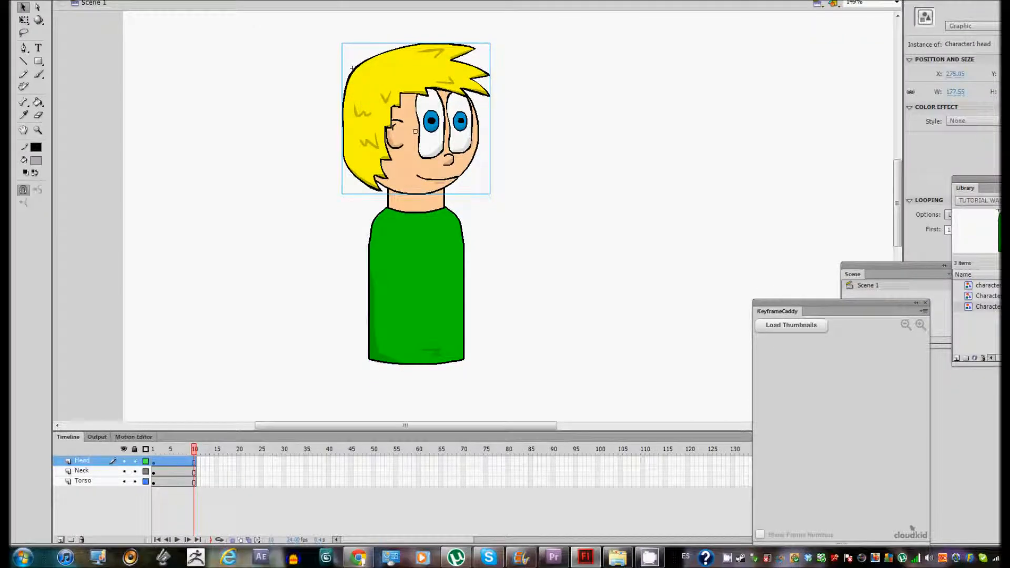
{"action": "left_click", "coordinate": [61, 541]}
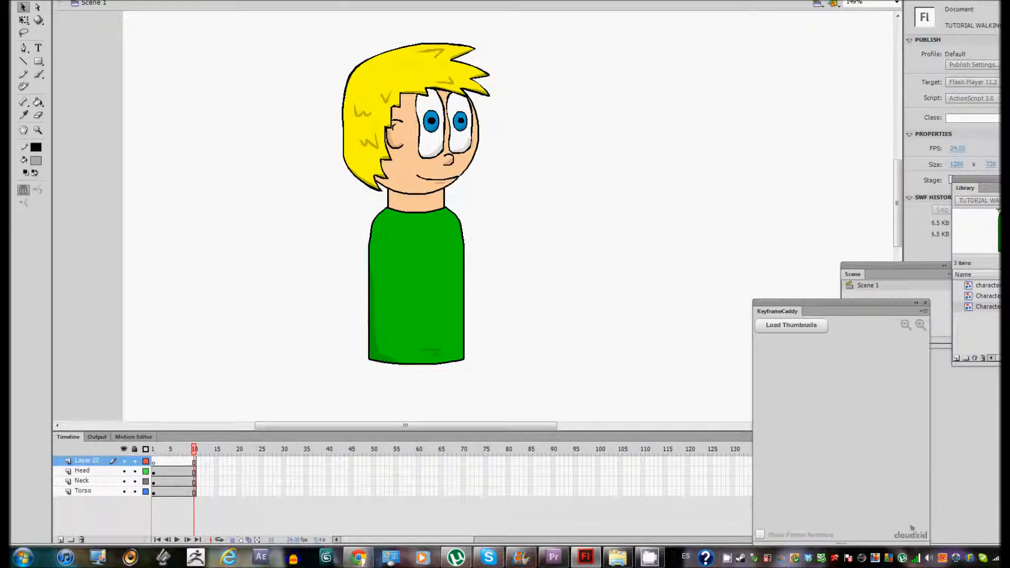
Draw a tall, narrow arm rectangle about 38 px wide over the torso's back half, with shirt-green fill and black outline
{"action": "left_click", "coordinate": [36, 160]}
{"action": "left_click", "coordinate": [36, 160]}
{"action": "left_click", "coordinate": [36, 161]}
{"action": "left_click_drag", "start_coordinate": [169, 173], "coordinate": [214, 173]}
{"action": "left_click", "coordinate": [36, 160]}
{"action": "key", "text": "r"}
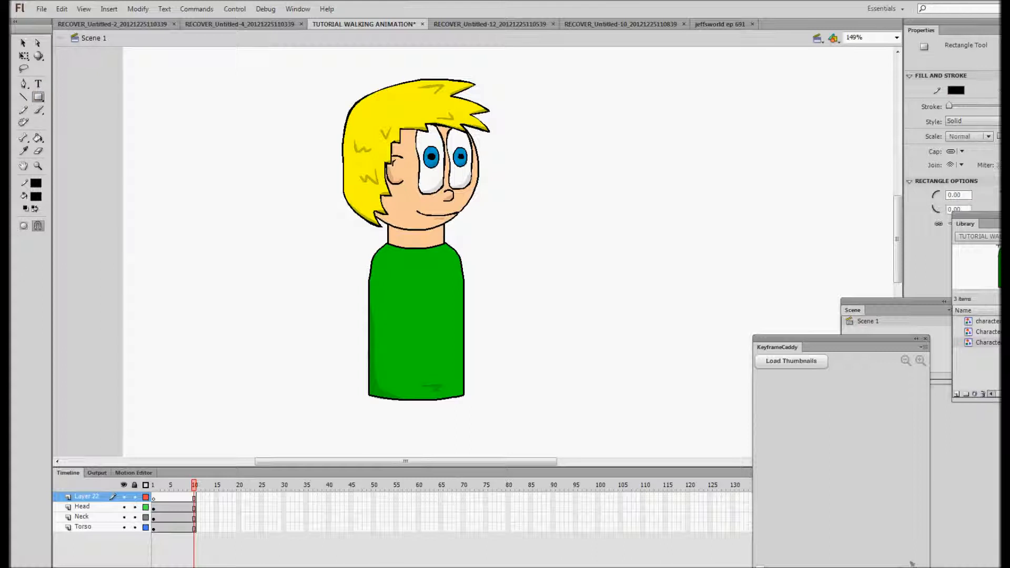
{"action": "left_click", "coordinate": [36, 196]}
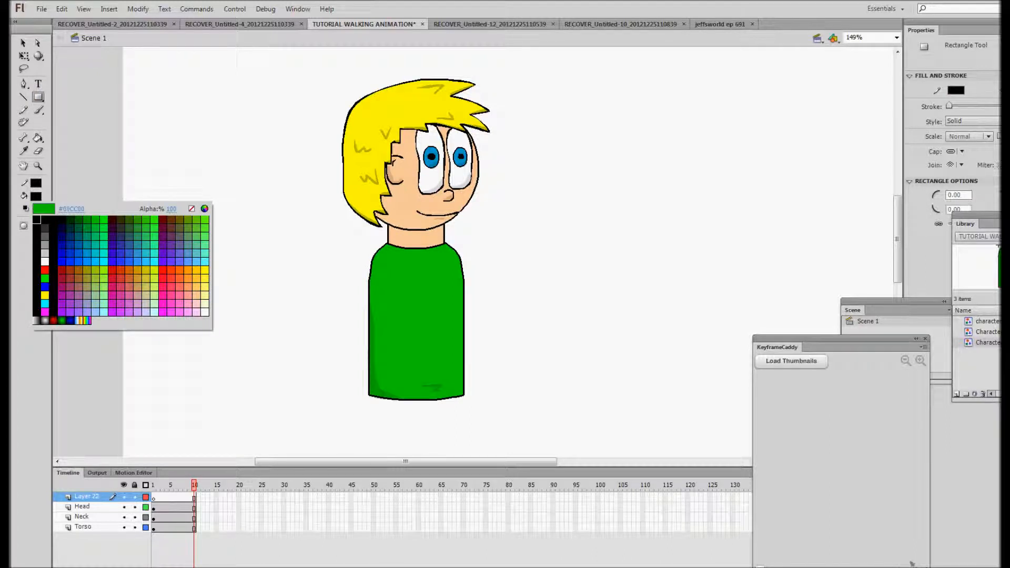
{"action": "left_click", "coordinate": [96, 220]}
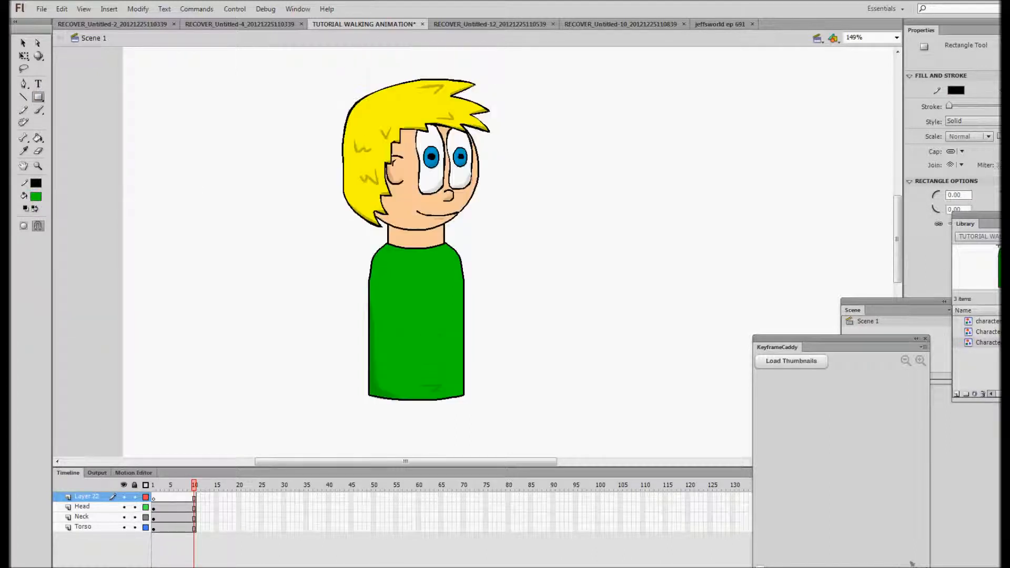
{"action": "left_click_drag", "start_coordinate": [378, 261], "coordinate": [404, 395]}
{"action": "key", "text": "ctrl+z"}
{"action": "left_click_drag", "start_coordinate": [412, 378], "coordinate": [411, 404]}
{"action": "scroll", "coordinate": [415, 226], "scroll_direction": "down", "scroll_amount": 3}
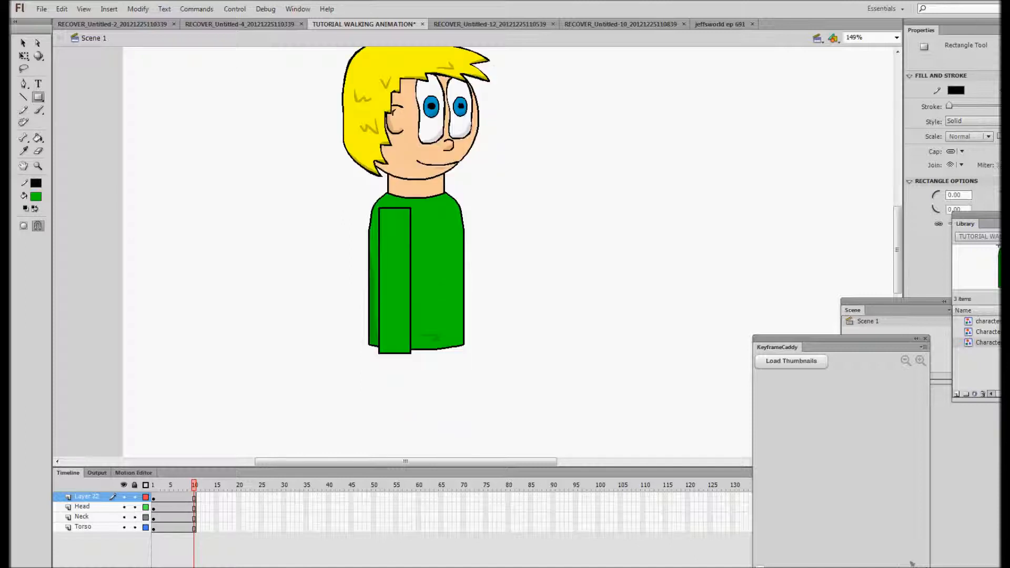
Delete the arm rectangle's top outline and bend its bottom edge slightly downward
{"action": "left_click", "coordinate": [23, 43]}
{"action": "left_click", "coordinate": [394, 209]}
{"action": "key", "text": "Delete"}
{"action": "left_click_drag", "start_coordinate": [394, 353], "coordinate": [395, 356]}
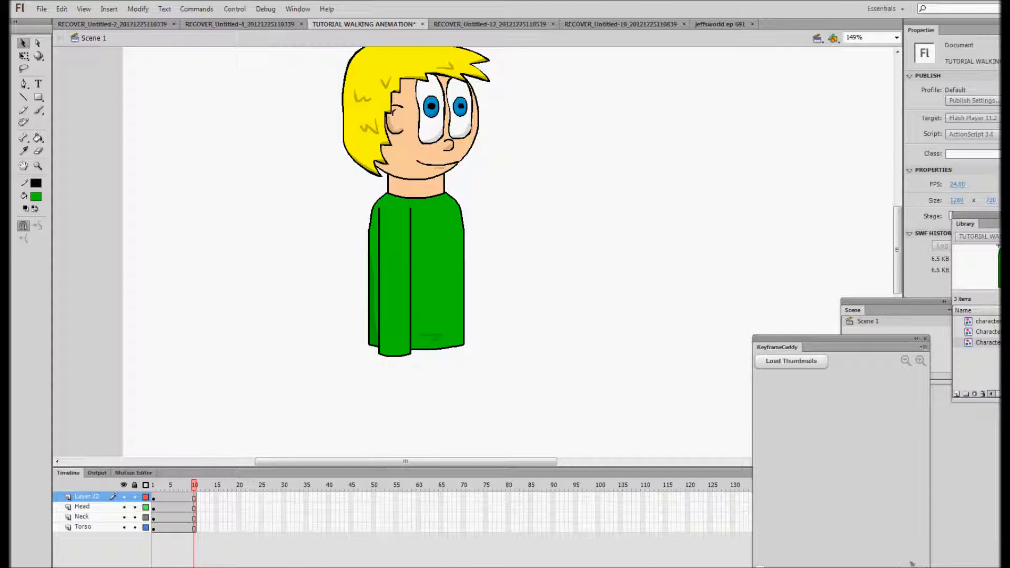
Widen the arm shape slightly toward the front of the torso, to about 44 px, and deselect it
{"action": "double_click", "coordinate": [395, 284]}
{"action": "key", "text": "q"}
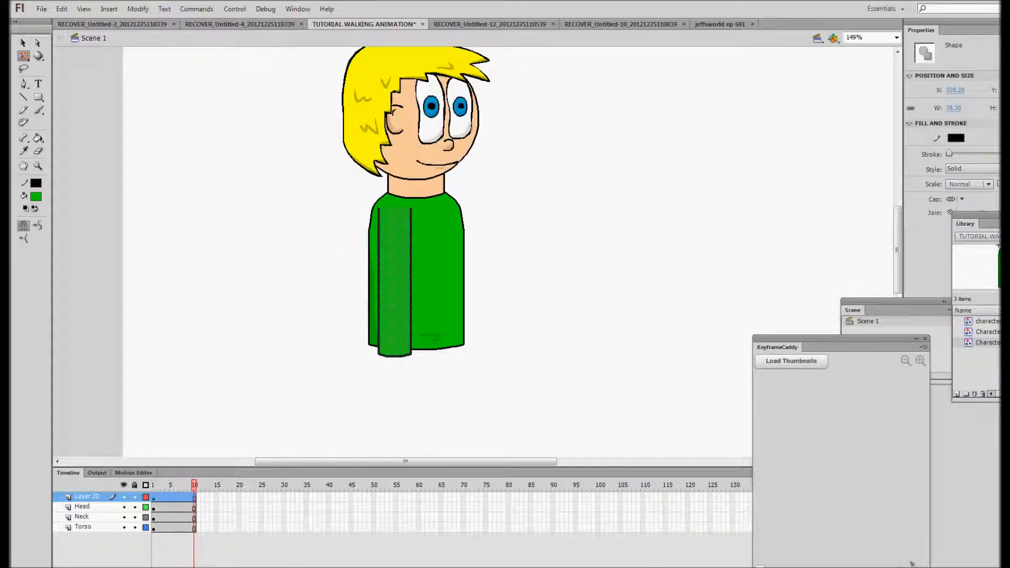
{"action": "left_click_drag", "start_coordinate": [411, 282], "coordinate": [417, 282]}
{"action": "key", "text": "Escape"}
{"action": "scroll", "coordinate": [474, 253], "scroll_direction": "up", "scroll_amount": 2}
{"action": "scroll", "coordinate": [474, 252], "scroll_direction": "down", "scroll_amount": 2}
{"action": "scroll", "coordinate": [473, 253], "scroll_direction": "up", "scroll_amount": 1}
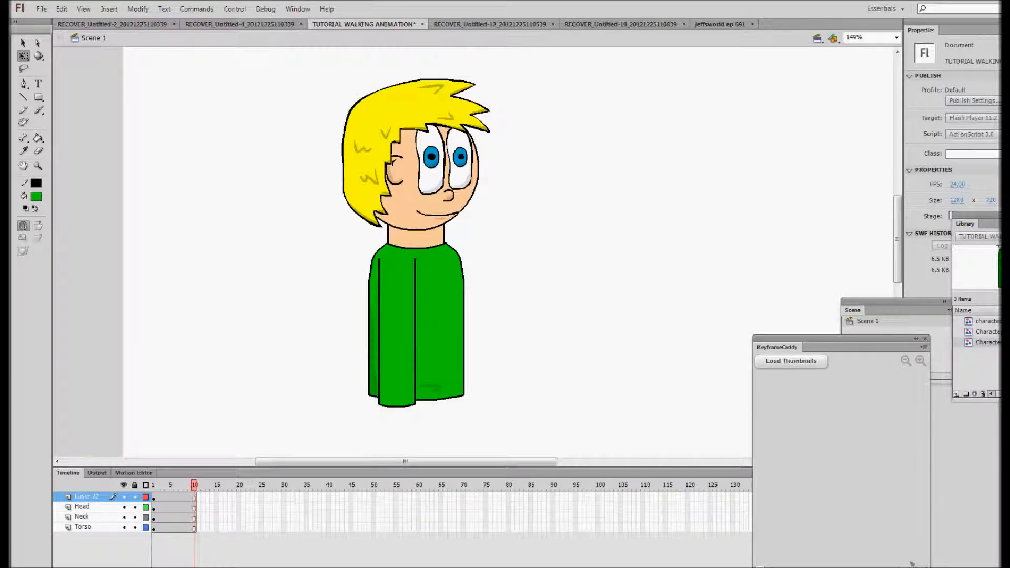
Move the arm shape slightly toward the character's back and deselect it
{"action": "double_click", "coordinate": [397, 331]}
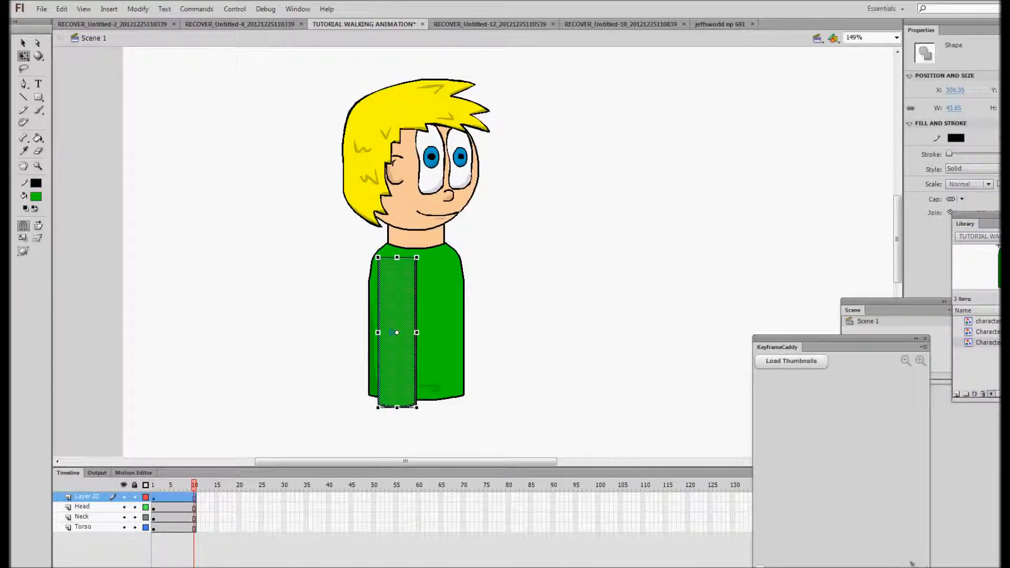
{"action": "left_click_drag", "start_coordinate": [392, 333], "coordinate": [388, 332]}
{"action": "key", "text": "Escape"}
{"action": "scroll", "coordinate": [389, 332], "scroll_direction": "down", "scroll_amount": 1}
{"action": "scroll", "coordinate": [389, 332], "scroll_direction": "up", "scroll_amount": 1}
{"action": "scroll", "coordinate": [402, 294], "scroll_direction": "up", "scroll_amount": 1}
{"action": "scroll", "coordinate": [402, 295], "scroll_direction": "down", "scroll_amount": 2}
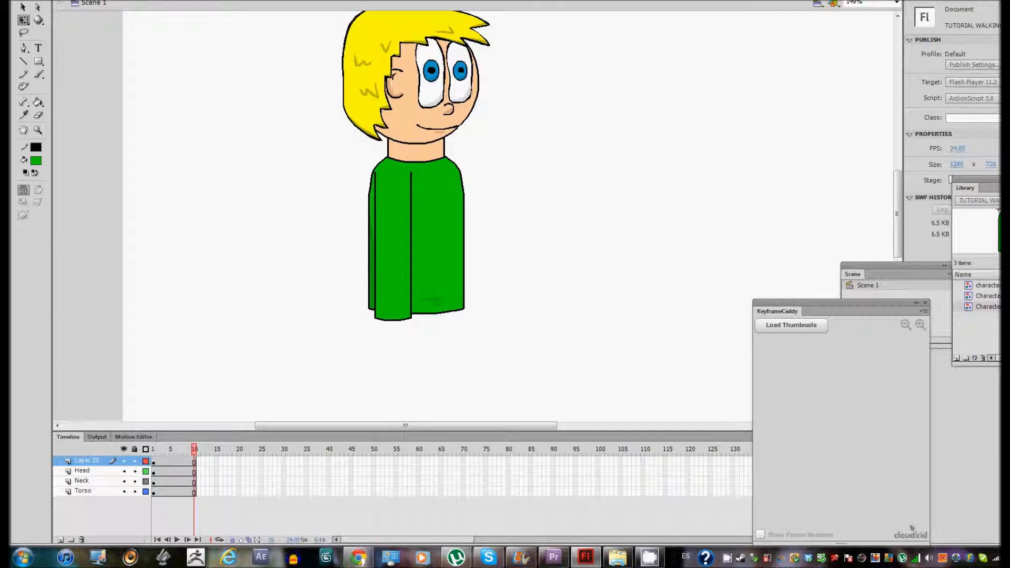
Hide the Head, Neck and Torso layers to isolate the arm
{"action": "left_click", "coordinate": [124, 449]}
{"action": "left_click", "coordinate": [124, 461]}
{"action": "scroll", "coordinate": [403, 236], "scroll_direction": "up", "scroll_amount": 2}
{"action": "scroll", "coordinate": [403, 237], "scroll_direction": "down", "scroll_amount": 3}
{"action": "scroll", "coordinate": [402, 237], "scroll_direction": "up", "scroll_amount": 1}
Convert the upper half of the arm to a graphic symbol named "arm top character1"
{"action": "key", "text": "z"}
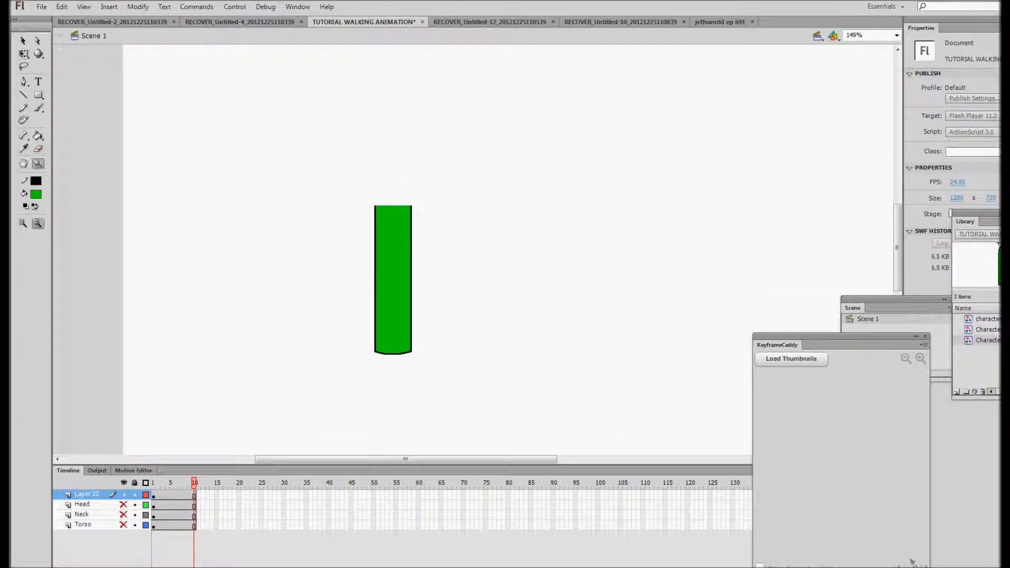
{"action": "left_click_drag", "start_coordinate": [305, 80], "coordinate": [498, 346]}
{"action": "scroll", "coordinate": [402, 253], "scroll_direction": "down", "scroll_amount": 1}
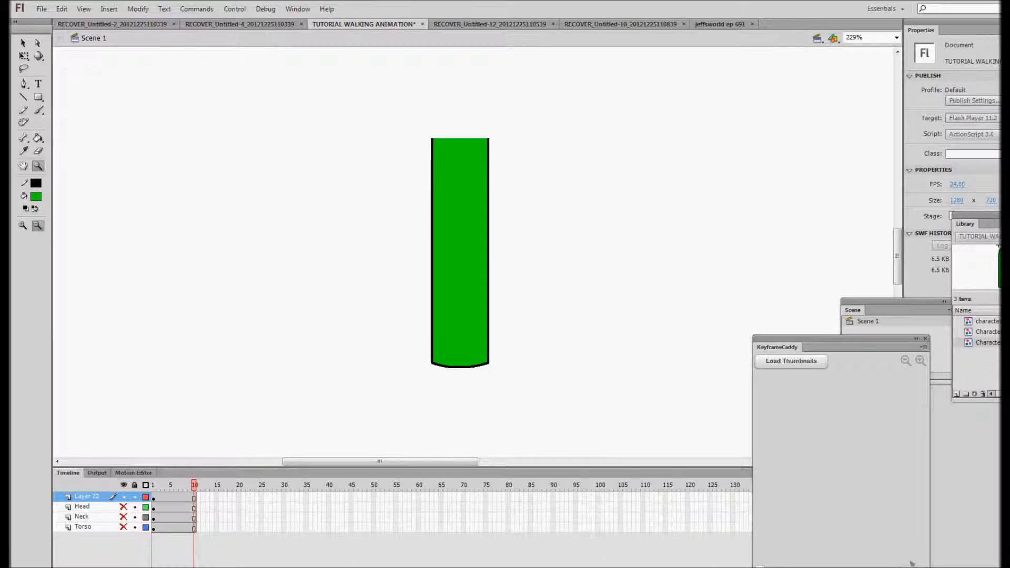
{"action": "scroll", "coordinate": [402, 252], "scroll_direction": "up", "scroll_amount": 1}
{"action": "key", "text": "v"}
{"action": "mouse_move", "coordinate": [384, 125]}
{"action": "left_mouse_down"}
{"action": "mouse_move", "coordinate": [599, 318]}
{"action": "mouse_move", "coordinate": [592, 302]}
{"action": "left_mouse_up"}
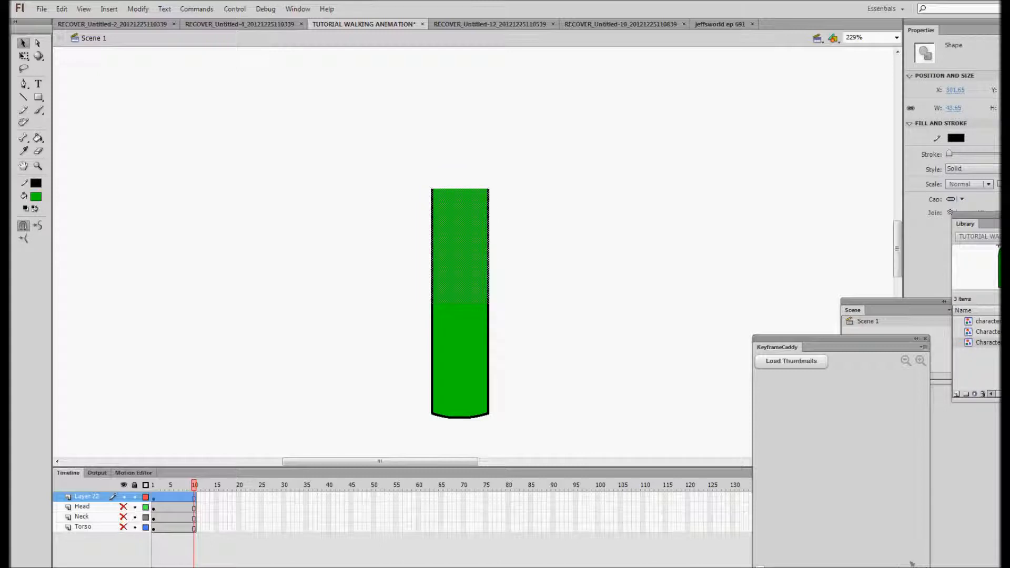
{"action": "right_click", "coordinate": [465, 267]}
{"action": "left_click", "coordinate": [514, 516]}
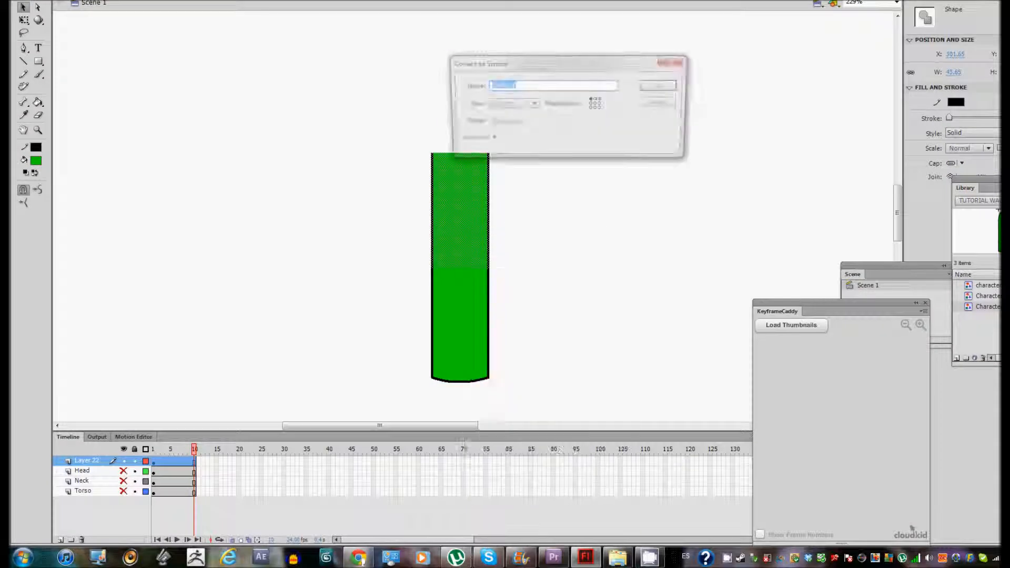
{"action": "type", "text": "ar"}
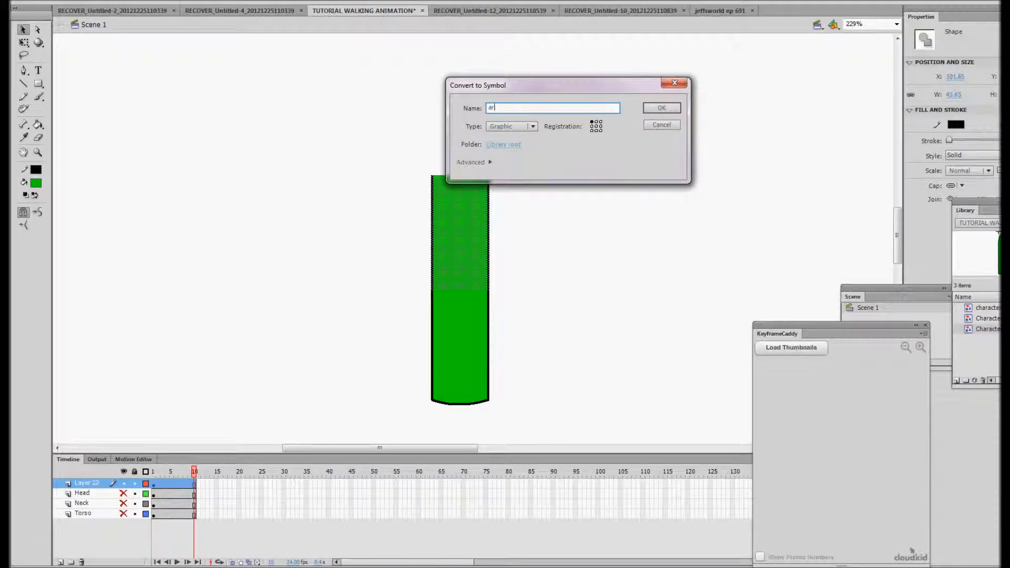
{"action": "type", "text": "m top caaracter"}
{"action": "key", "text": "Return"}
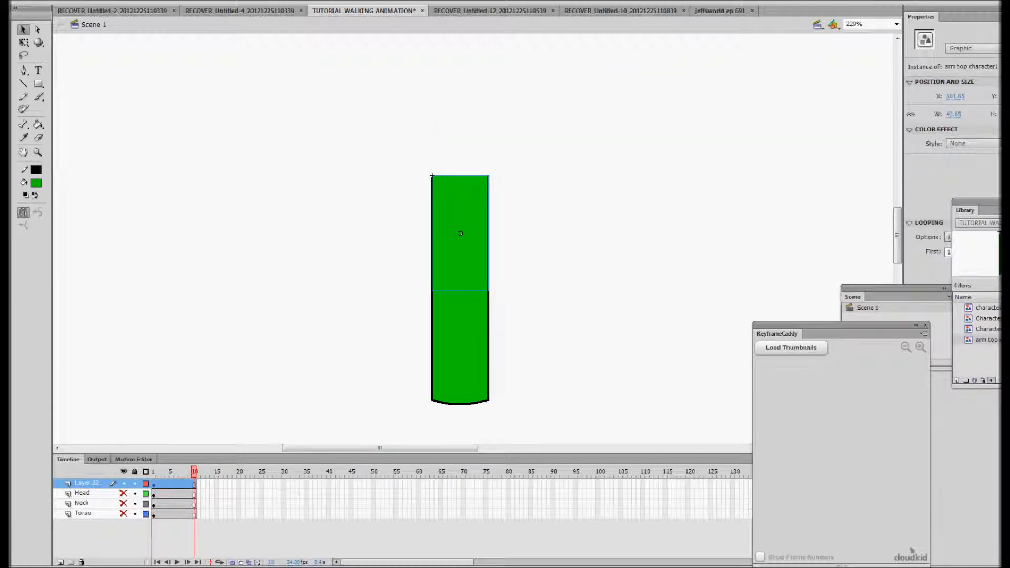
Convert the lower half of the arm to a graphic symbol named "arm bottom character 1"
{"action": "key", "text": "ctrl+b"}
{"action": "right_click", "coordinate": [457, 327]}
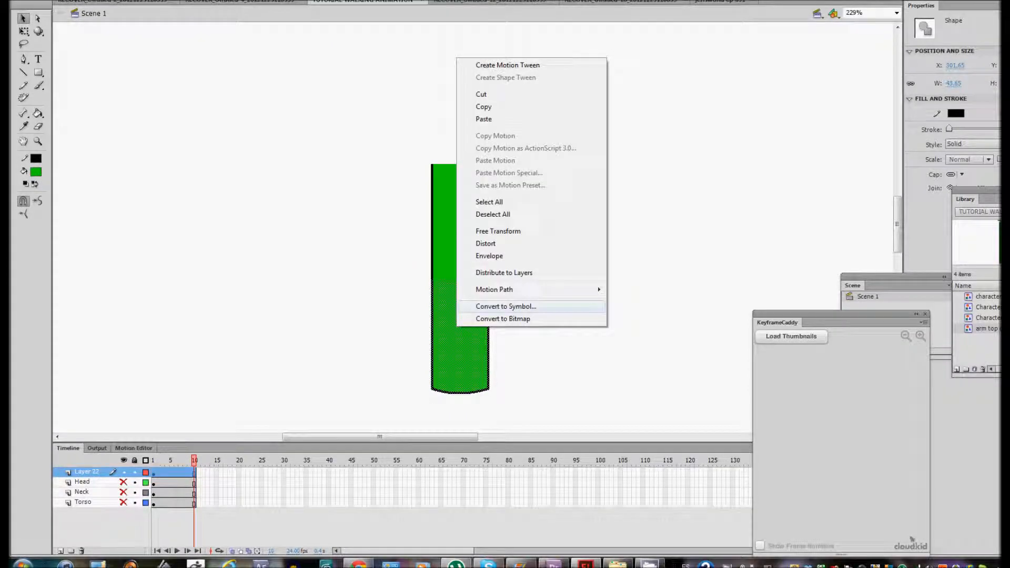
{"action": "left_click", "coordinate": [468, 306]}
{"action": "type", "text": "arm bottom charac"}
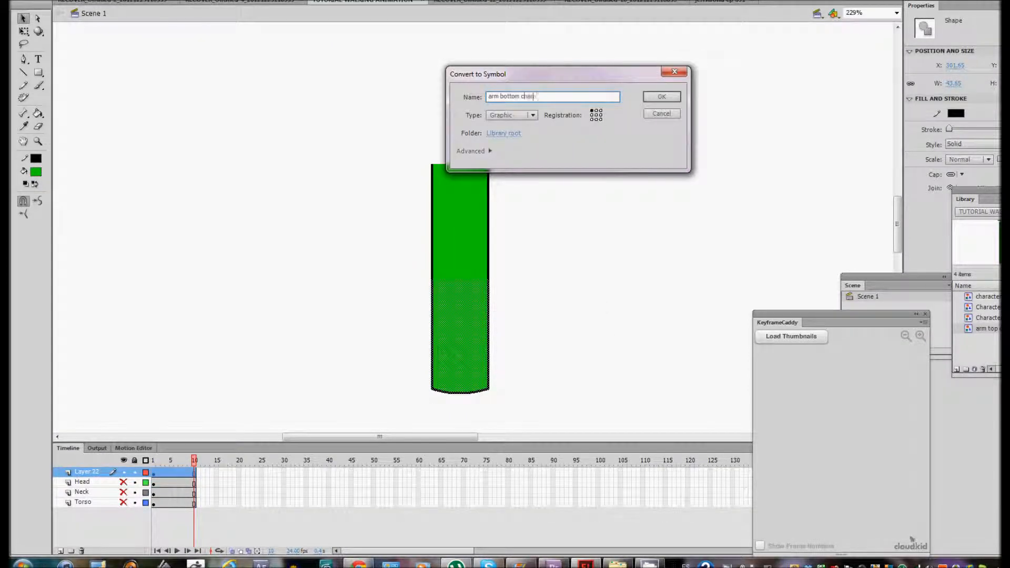
{"action": "type", "text": "ter 1"}
{"action": "key", "text": "Return"}
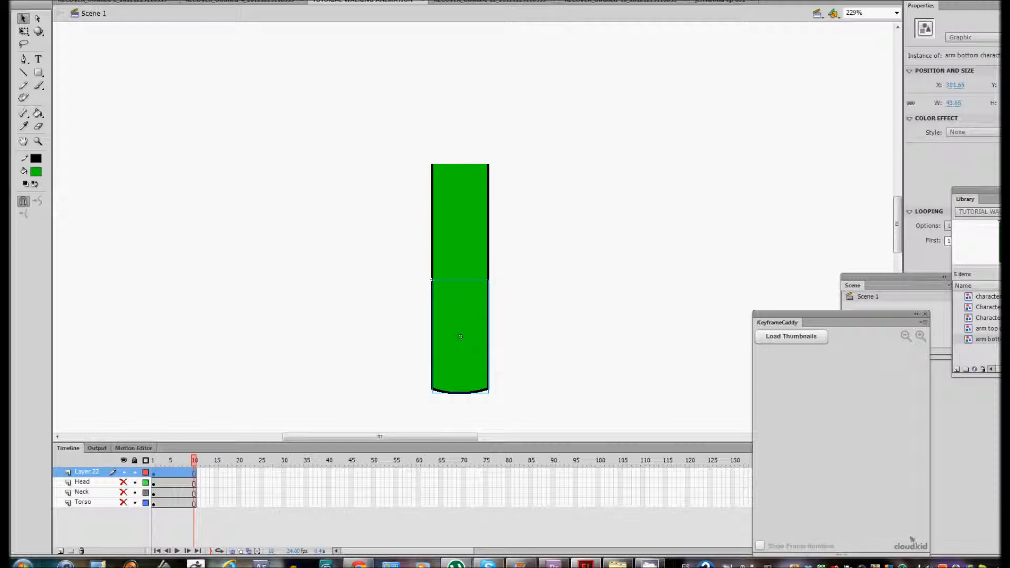
Draw a green circle with a black outline about 42 px wide over the joint between the two arm halves, using the Oval tool
{"action": "left_click", "coordinate": [460, 222]}
{"action": "left_click", "coordinate": [547, 294]}
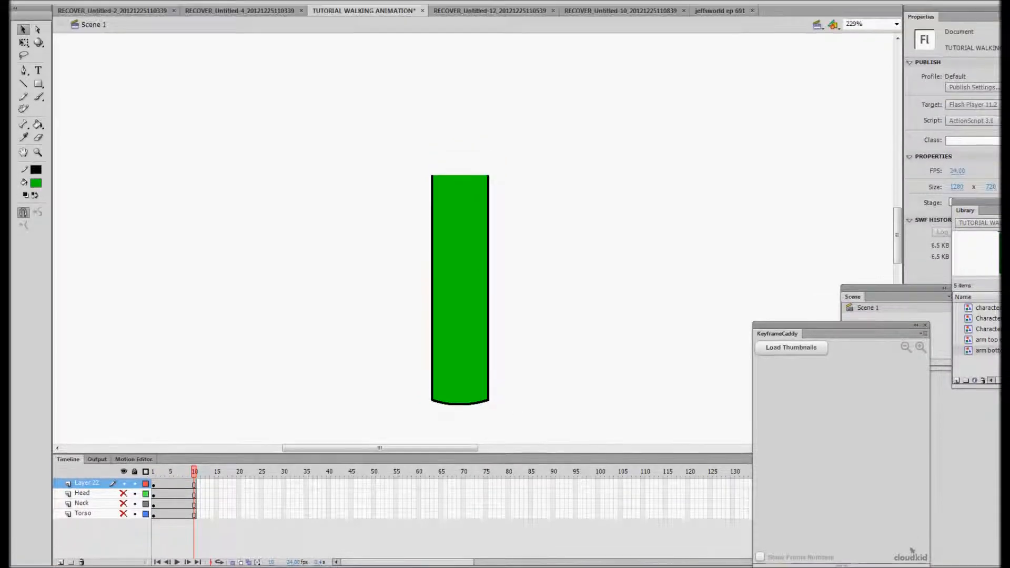
{"action": "left_click_drag", "start_coordinate": [38, 98], "coordinate": [73, 109]}
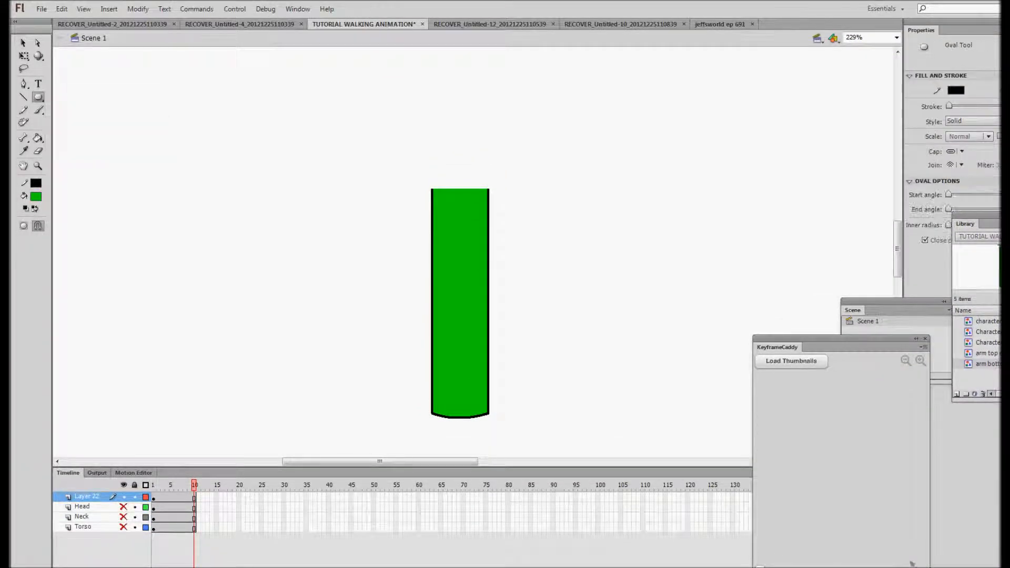
{"action": "left_click", "coordinate": [87, 496]}
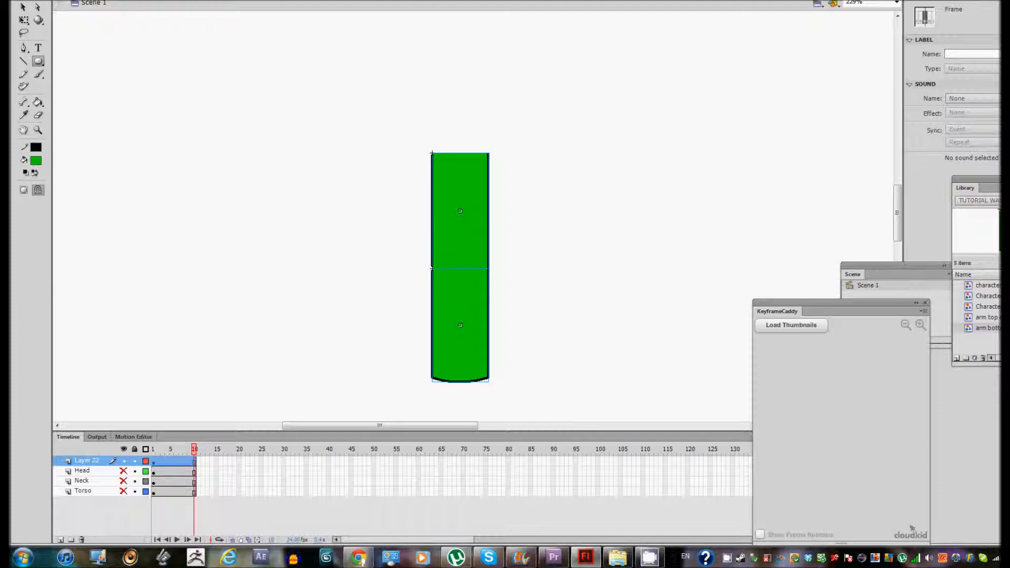
{"action": "key", "text": "q"}
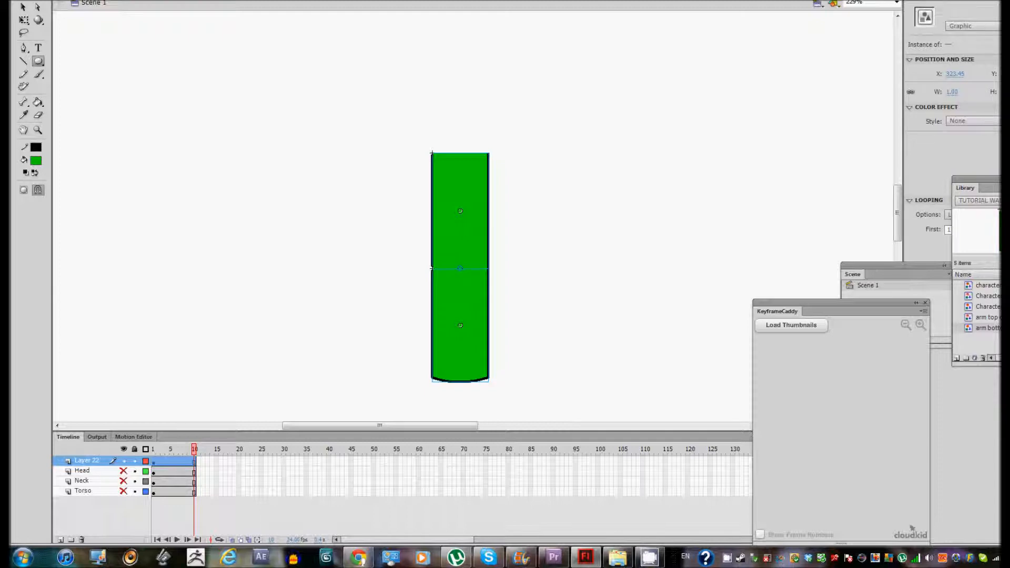
{"action": "left_click_drag", "start_coordinate": [488, 297], "coordinate": [486, 296]}
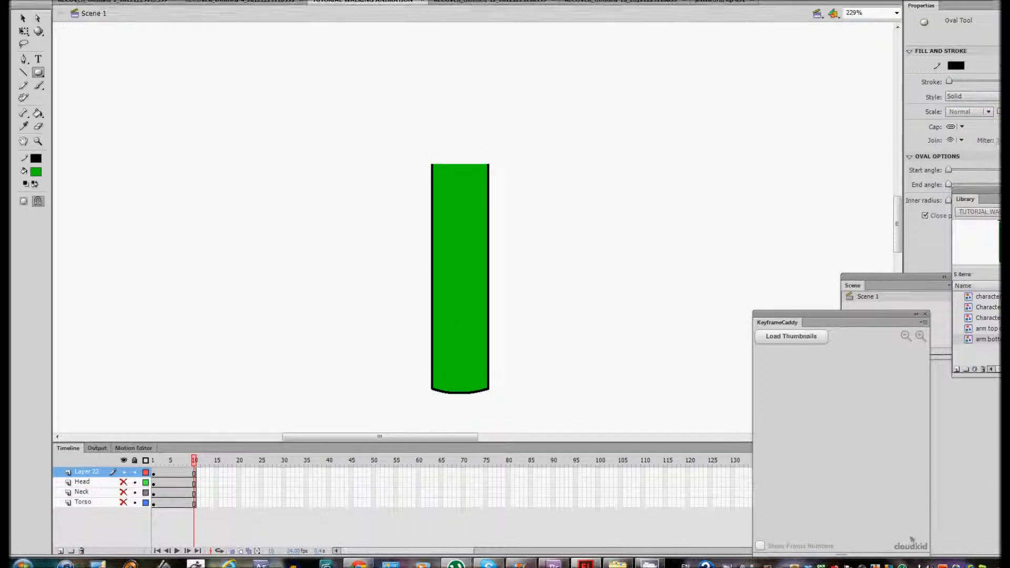
Move the lower arm symbol straight down, clear of the elbow circle and the upper arm
{"action": "left_click", "coordinate": [24, 7]}
{"action": "scroll", "coordinate": [460, 263], "scroll_direction": "down", "scroll_amount": 2}
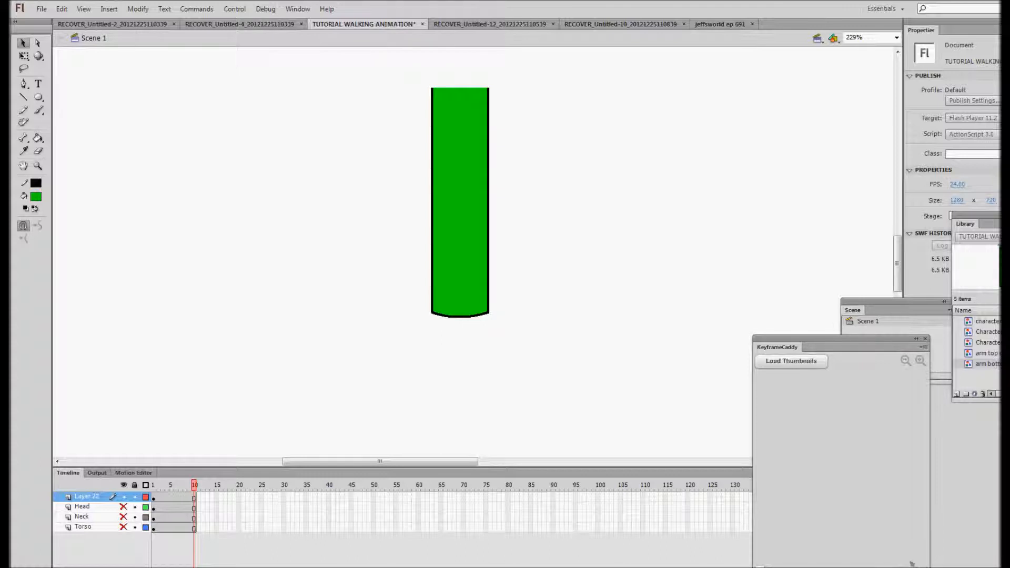
{"action": "left_click", "coordinate": [460, 263]}
{"action": "left_click_drag", "start_coordinate": [460, 263], "coordinate": [460, 325]}
{"action": "left_click", "coordinate": [458, 217]}
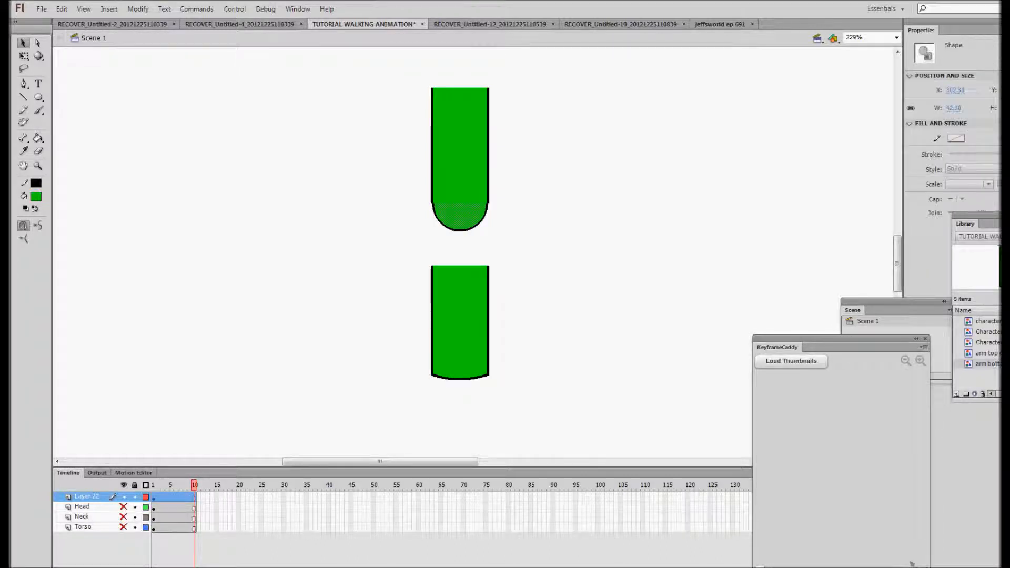
{"action": "left_click", "coordinate": [368, 211]}
Scale the elbow circle's fill and outline from the centre to a width of about 43.5 px, matching the arm's outer edges
{"action": "left_click", "coordinate": [38, 166]}
{"action": "left_click_drag", "start_coordinate": [412, 140], "coordinate": [523, 241]}
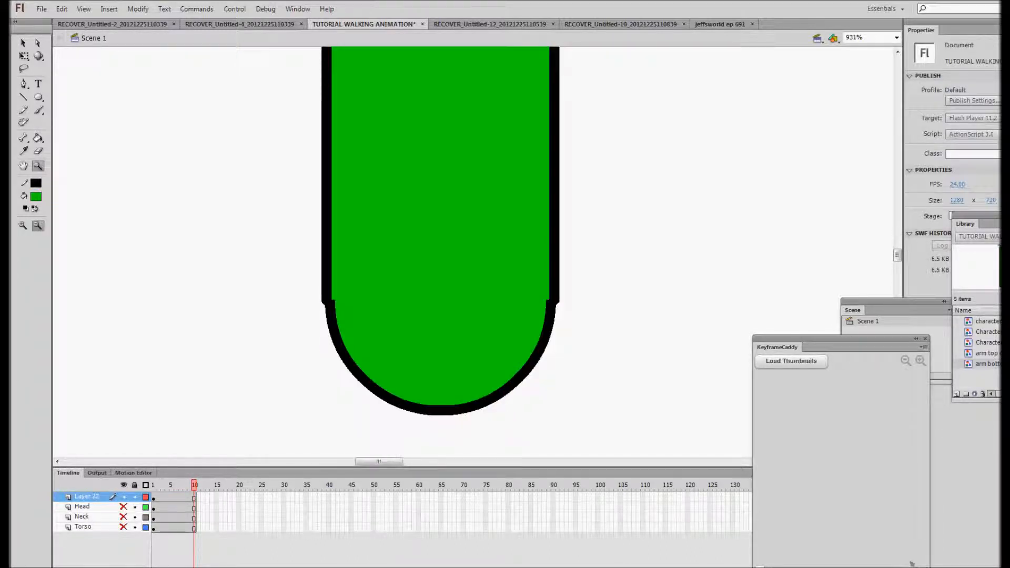
{"action": "left_click", "coordinate": [23, 43]}
{"action": "double_click", "coordinate": [441, 357]}
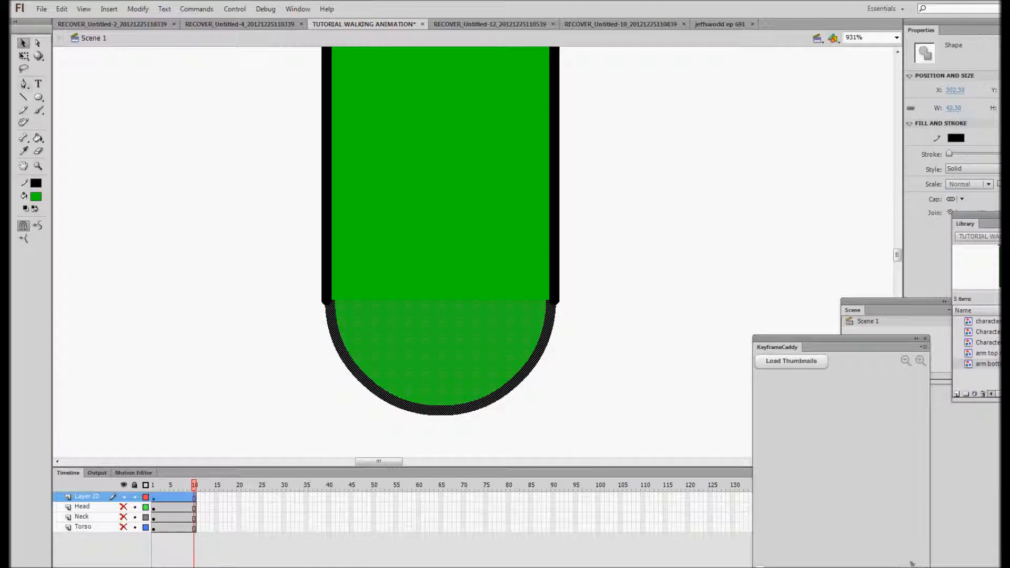
{"action": "left_click", "coordinate": [24, 55]}
{"action": "left_click_drag", "start_coordinate": [551, 410], "coordinate": [561, 420]}
{"action": "key", "text": "ctrl+z"}
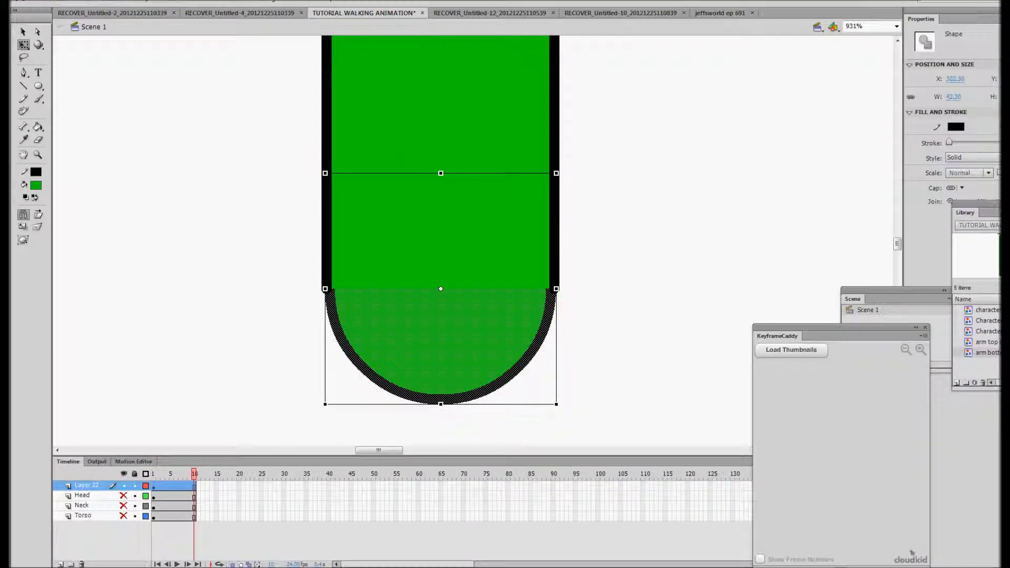
{"action": "left_click", "coordinate": [24, 214]}
{"action": "left_click_drag", "start_coordinate": [556, 404], "coordinate": [559, 408]}
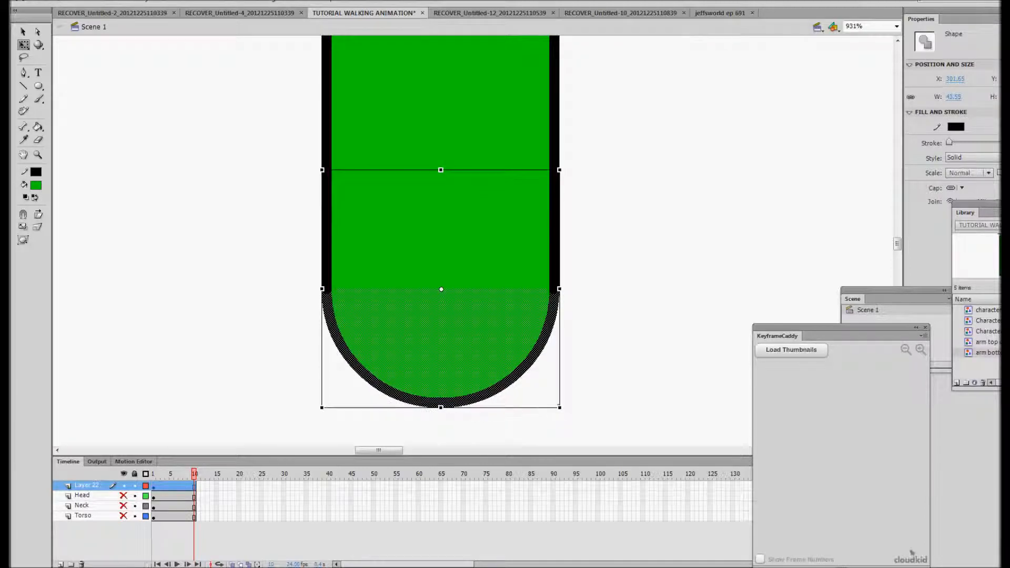
{"action": "left_click", "coordinate": [600, 391]}
Convert the elbow circle to a graphic symbol named "arm middle character 1"
{"action": "scroll", "coordinate": [599, 392], "scroll_direction": "up", "scroll_amount": 1}
{"action": "scroll", "coordinate": [599, 391], "scroll_direction": "down", "scroll_amount": 5}
{"action": "scroll", "coordinate": [600, 392], "scroll_direction": "up", "scroll_amount": 3}
{"action": "scroll", "coordinate": [599, 392], "scroll_direction": "down", "scroll_amount": 6}
{"action": "scroll", "coordinate": [600, 392], "scroll_direction": "up", "scroll_amount": 5}
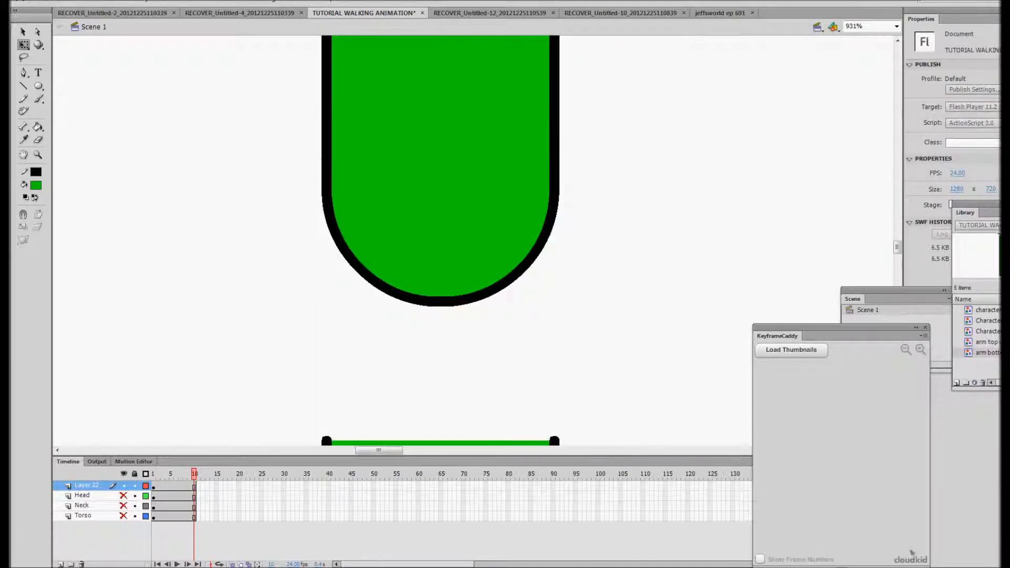
{"action": "left_click", "coordinate": [433, 290]}
{"action": "right_click", "coordinate": [432, 290]}
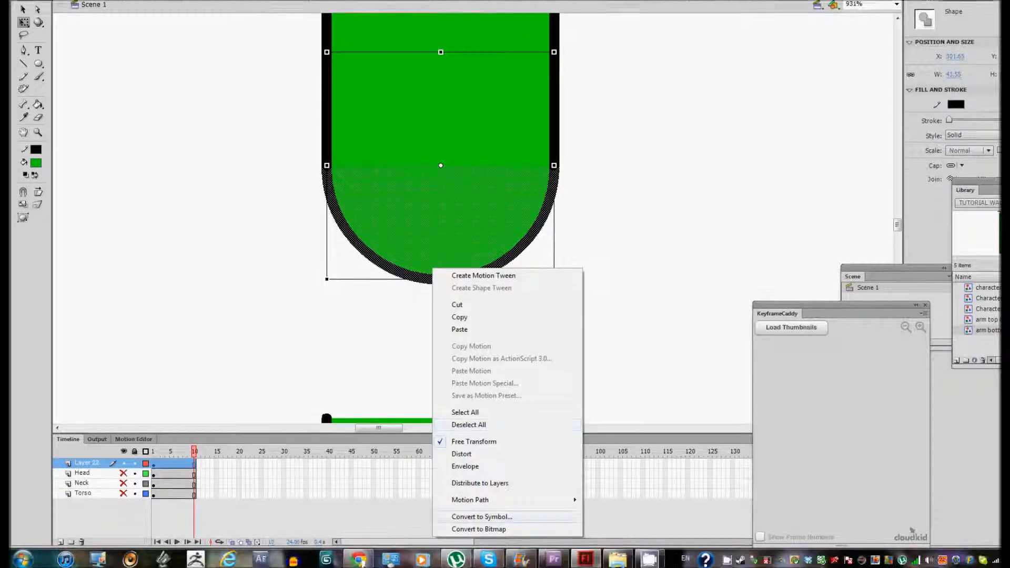
{"action": "left_click", "coordinate": [481, 516]}
{"action": "type", "text": "ar"}
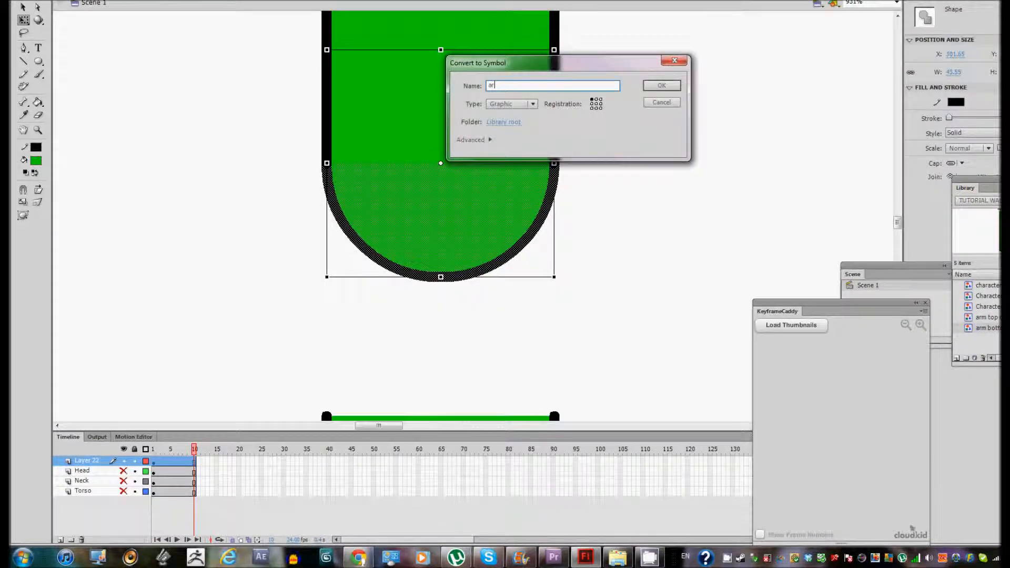
{"action": "type", "text": "m middle character"}
{"action": "key", "text": "Return"}
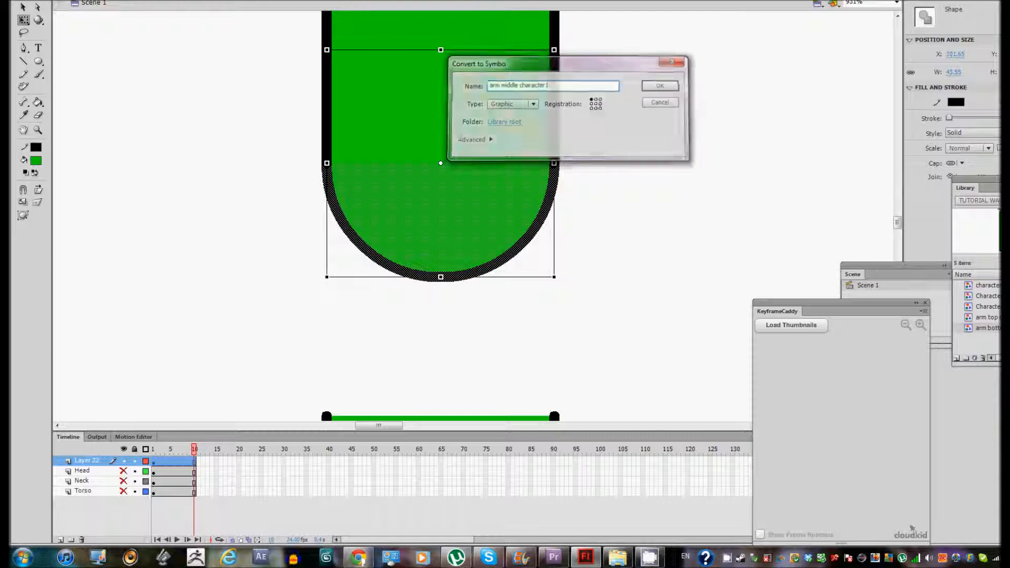
Send the elbow circle symbol to the back, behind both arm halves
{"action": "right_click", "coordinate": [451, 128]}
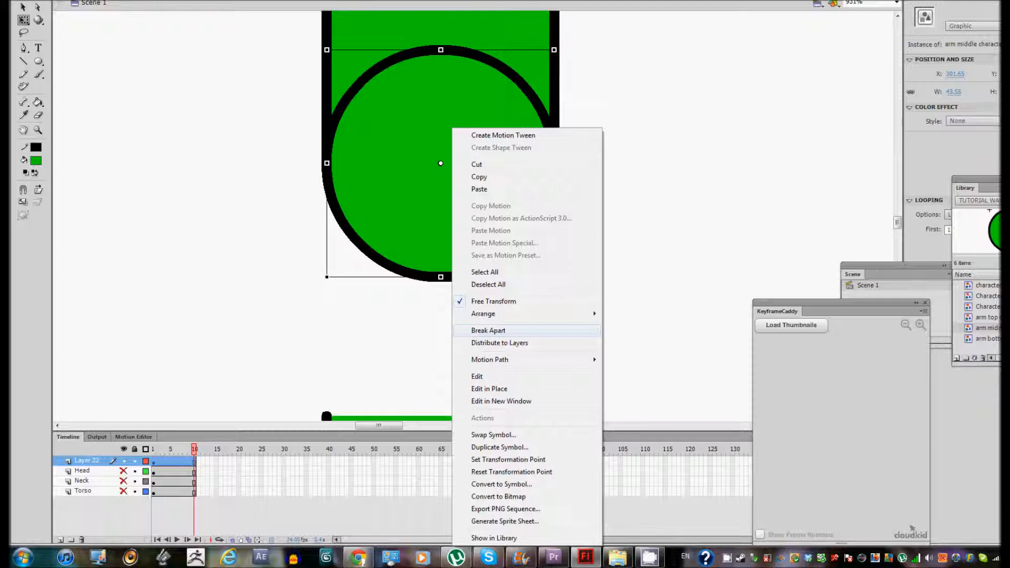
{"action": "mouse_move", "coordinate": [526, 314]}
{"action": "left_click", "coordinate": [637, 351]}
Move the lower arm symbol back up against the upper arm and nudge it so the two halves meet
{"action": "scroll", "coordinate": [473, 316], "scroll_direction": "down", "scroll_amount": 3}
{"action": "scroll", "coordinate": [473, 315], "scroll_direction": "up", "scroll_amount": 1}
{"action": "left_click", "coordinate": [463, 363]}
{"action": "left_click_drag", "start_coordinate": [463, 363], "coordinate": [463, 119]}
{"action": "left_click", "coordinate": [642, 158]}
{"action": "left_click", "coordinate": [452, 252]}
{"action": "key", "text": "Up"}
{"action": "left_click", "coordinate": [641, 158]}
Distribute the three arm symbols to separate layers and delete the emptied Layer 22
{"action": "scroll", "coordinate": [452, 252], "scroll_direction": "up", "scroll_amount": 1}
{"action": "left_click", "coordinate": [37, 152]}
{"action": "left_click", "coordinate": [273, 232]}
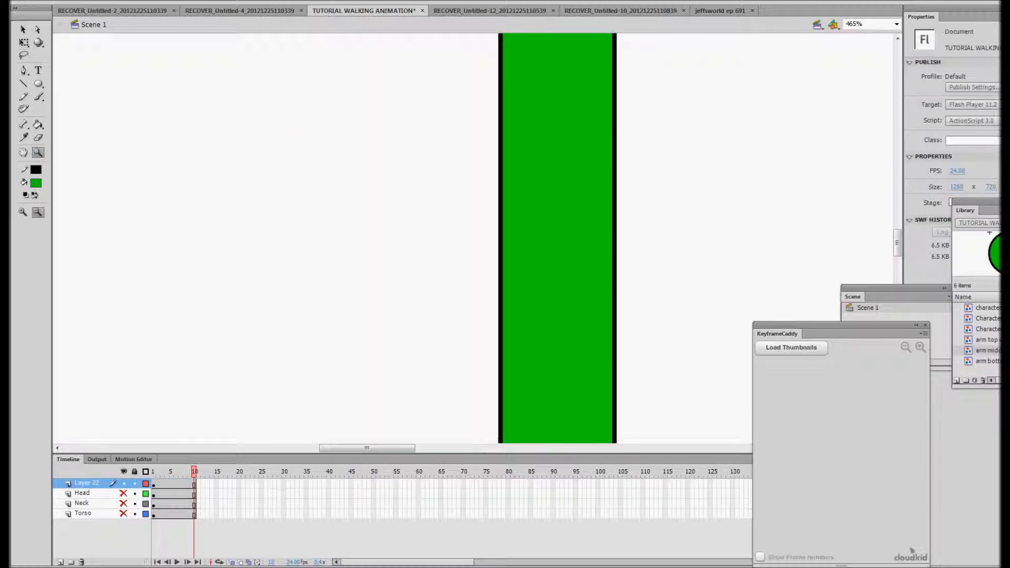
{"action": "left_click", "coordinate": [466, 247]}
{"action": "key", "text": "v"}
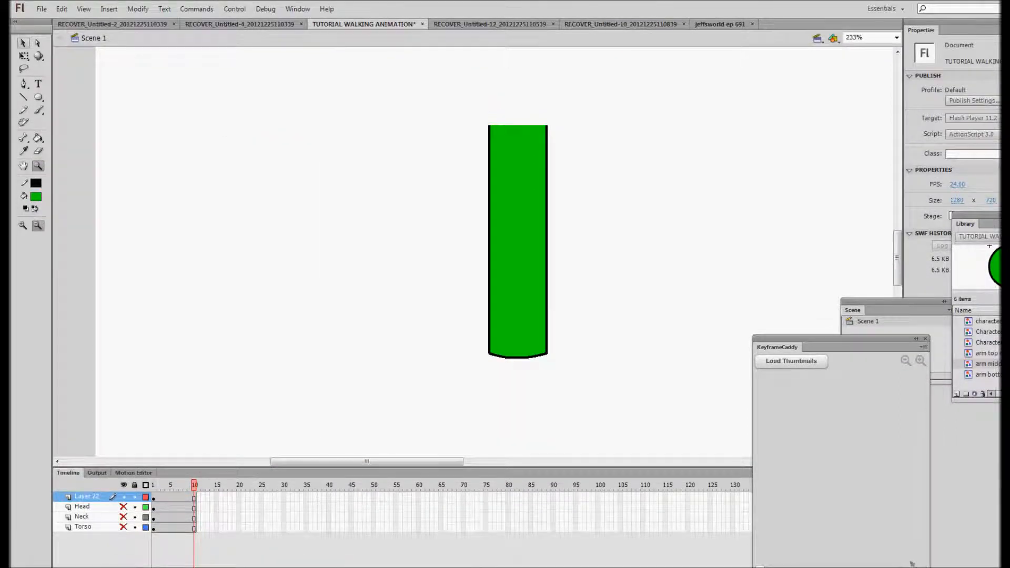
{"action": "left_click_drag", "start_coordinate": [447, 98], "coordinate": [640, 413]}
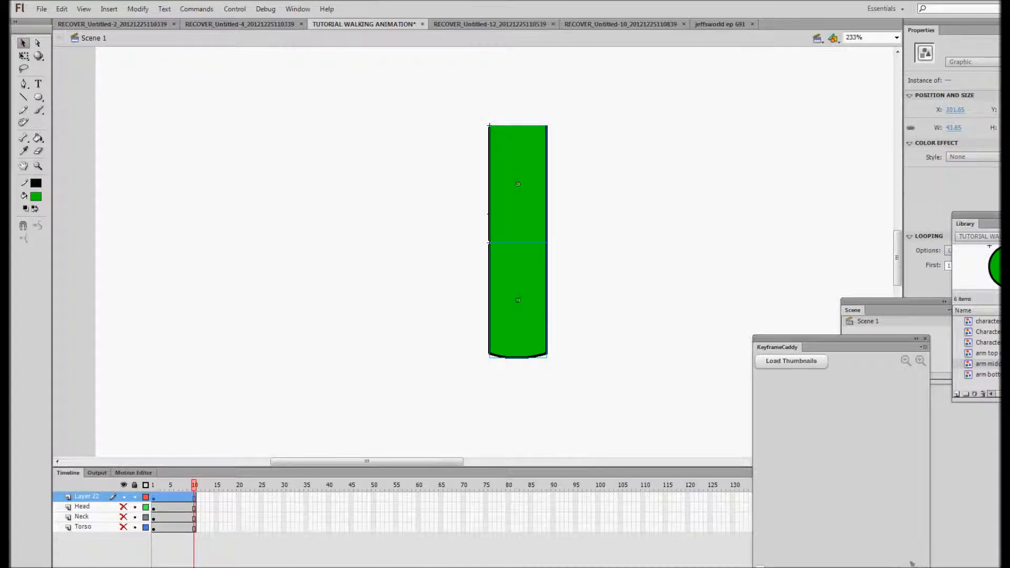
{"action": "right_click", "coordinate": [523, 310]}
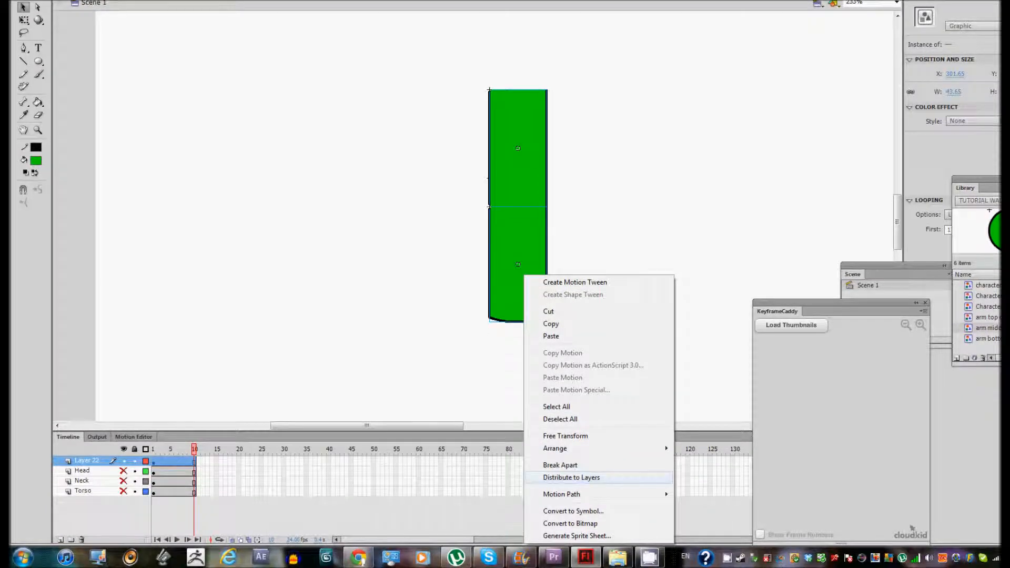
{"action": "left_click", "coordinate": [571, 476]}
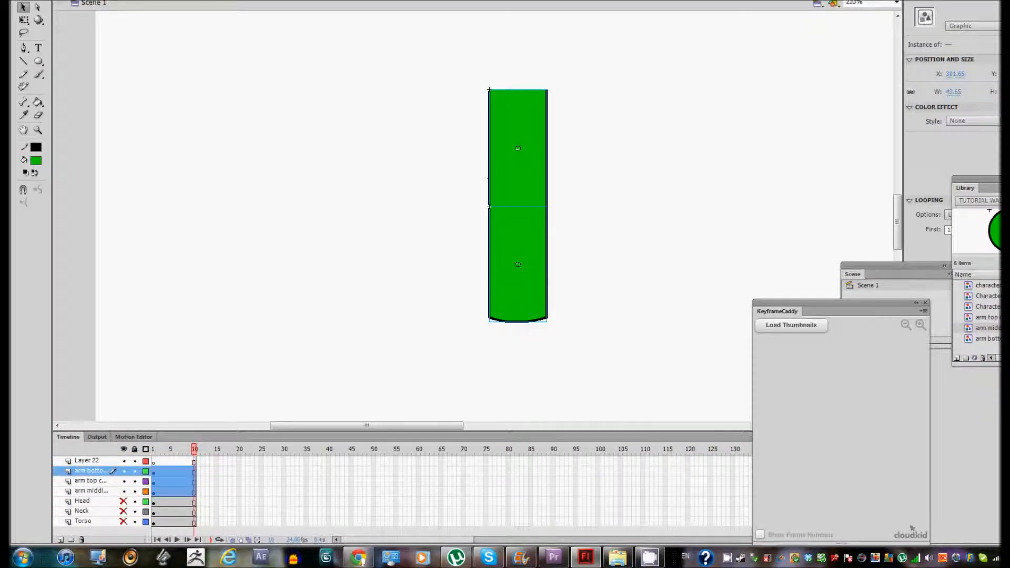
{"action": "key", "text": "ctrl+shift+a"}
{"action": "left_click", "coordinate": [87, 461]}
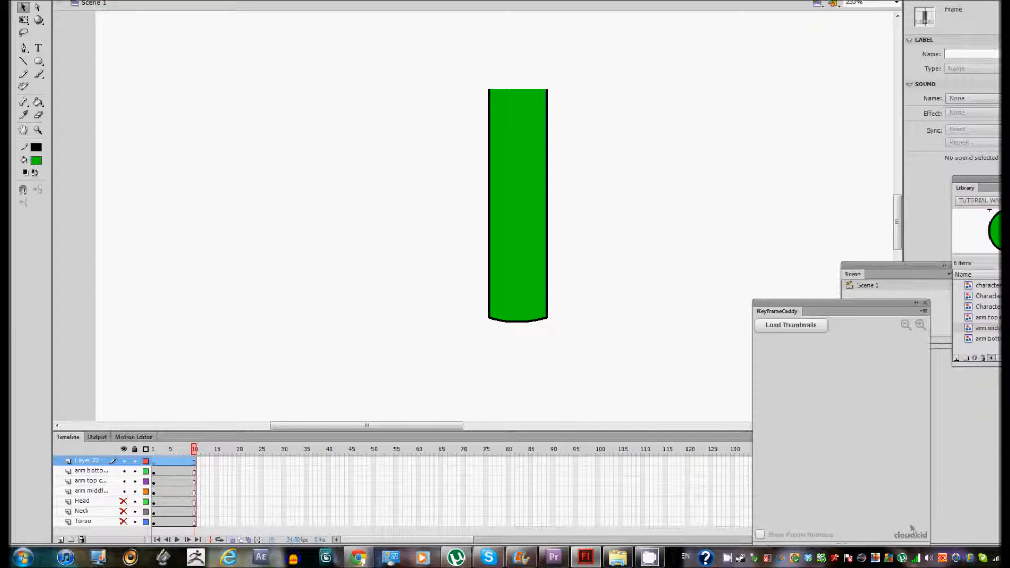
{"action": "left_click", "coordinate": [82, 539]}
Create a layer folder above the arm layers and name it "Rarm"
{"action": "left_click", "coordinate": [91, 481], "text": "shift"}
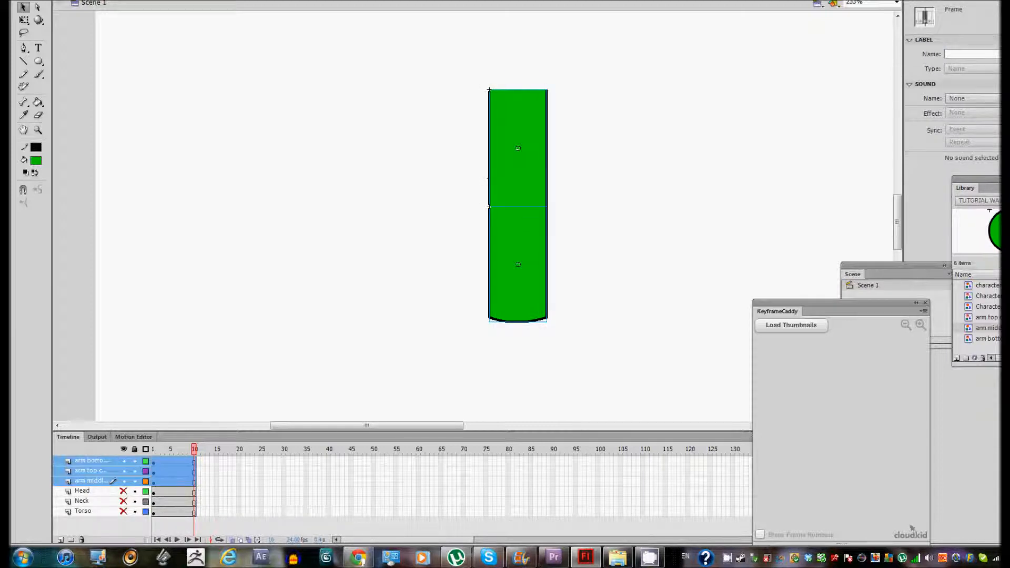
{"action": "key", "text": "ctrl+shift+a"}
{"action": "left_click", "coordinate": [91, 460]}
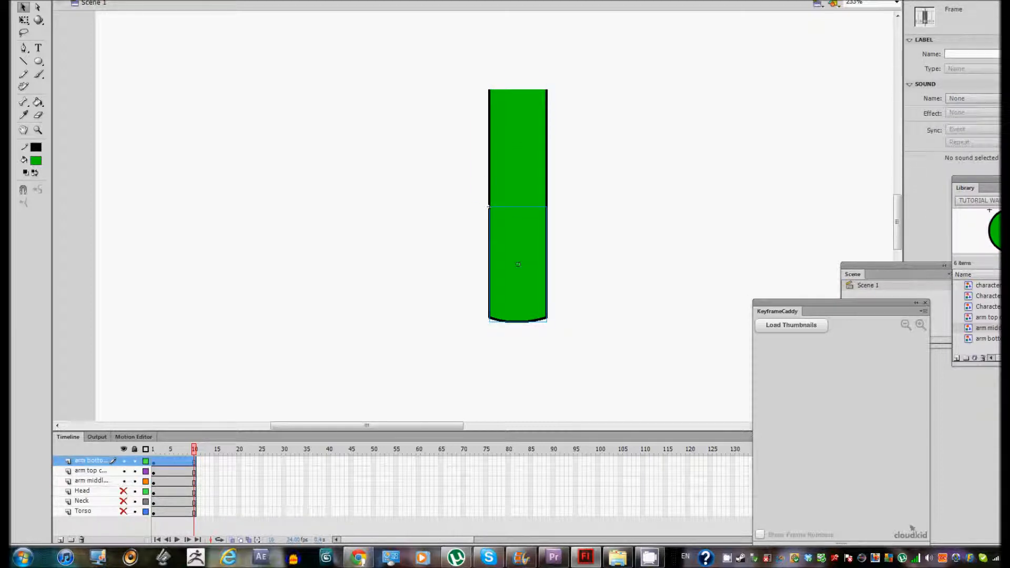
{"action": "left_click", "coordinate": [71, 539]}
{"action": "double_click", "coordinate": [87, 461]}
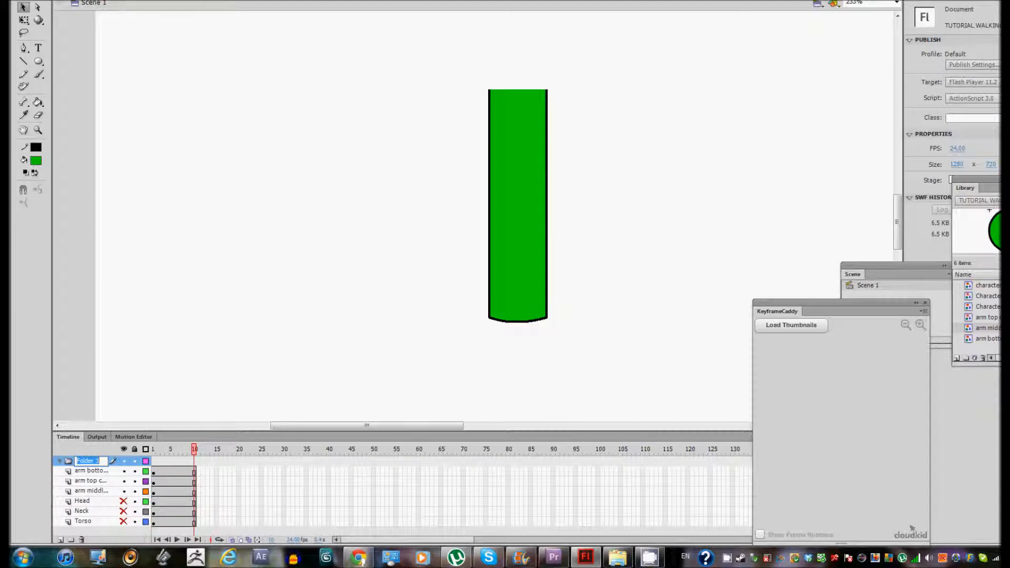
{"action": "type", "text": "R"}
{"action": "key", "text": "Return"}
Put the bottom, top and middle arm layers into the Rarm folder and collapse it
{"action": "left_click", "coordinate": [90, 481]}
{"action": "left_click", "coordinate": [90, 471]}
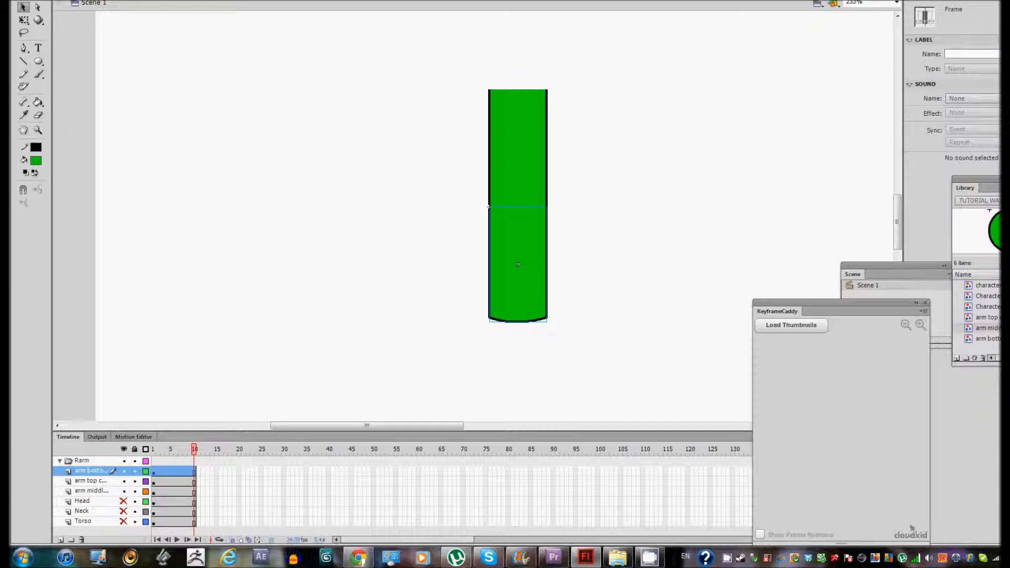
{"action": "left_click", "coordinate": [90, 490], "text": "shift"}
{"action": "left_click_drag", "start_coordinate": [91, 471], "coordinate": [90, 467]}
{"action": "left_click", "coordinate": [60, 461]}
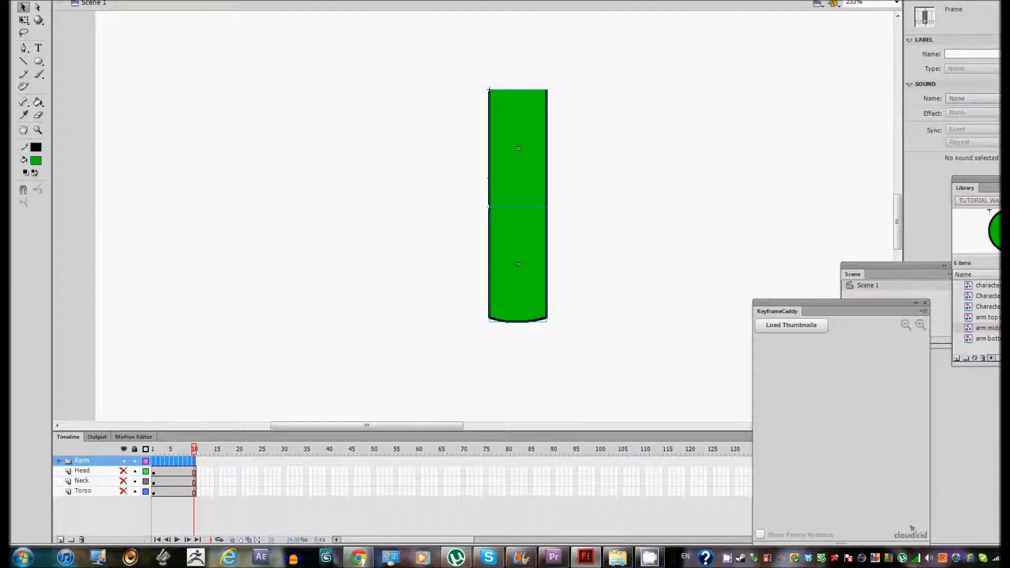
Add a new layer inside the Rarm folder and place it beneath the middle arm layer
{"action": "key", "text": "Escape"}
{"action": "left_click", "coordinate": [59, 461]}
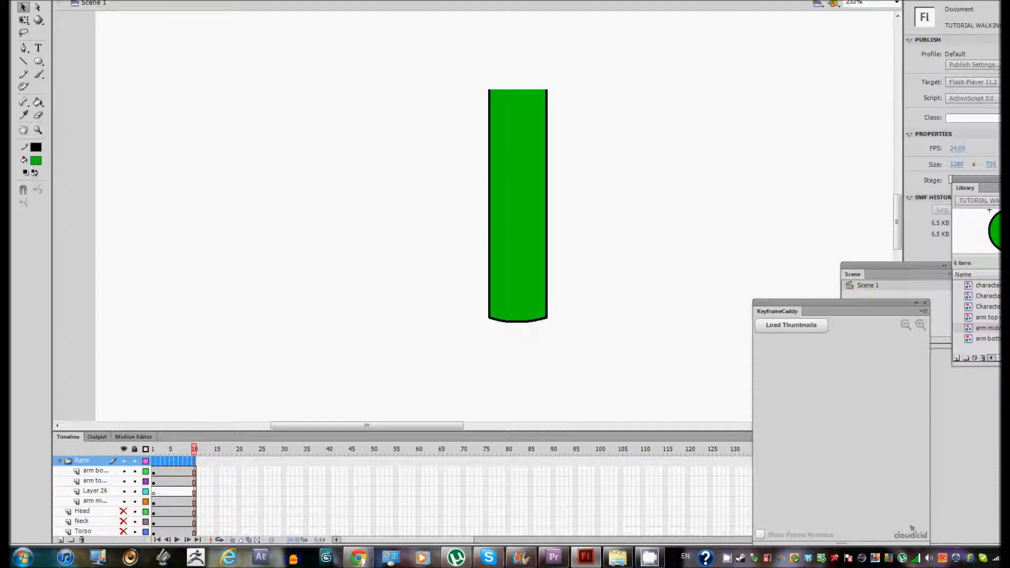
{"action": "left_click", "coordinate": [95, 491]}
{"action": "left_click_drag", "start_coordinate": [96, 491], "coordinate": [95, 503]}
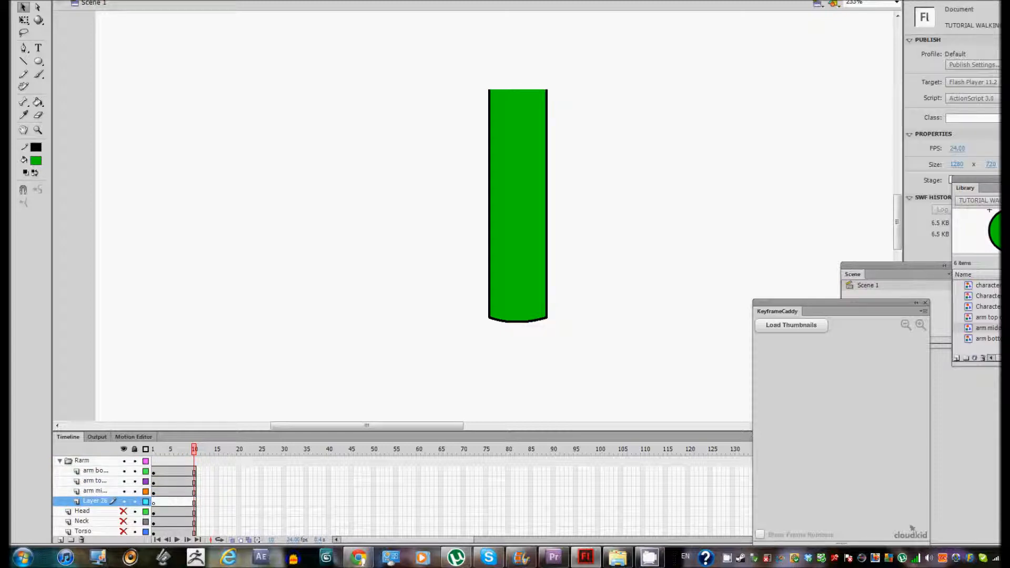
Set the Brush tool to a black fill and a larger brush size for outlining a hand at the arm's lower end
{"action": "scroll", "coordinate": [517, 252], "scroll_direction": "down", "scroll_amount": 3}
{"action": "key", "text": "z"}
{"action": "left_click_drag", "start_coordinate": [430, 186], "coordinate": [666, 343]}
{"action": "scroll", "coordinate": [666, 343], "scroll_direction": "up", "scroll_amount": 2}
{"action": "scroll", "coordinate": [665, 344], "scroll_direction": "down", "scroll_amount": 1}
{"action": "left_click", "coordinate": [38, 110]}
{"action": "left_click", "coordinate": [36, 196]}
{"action": "left_click", "coordinate": [44, 223]}
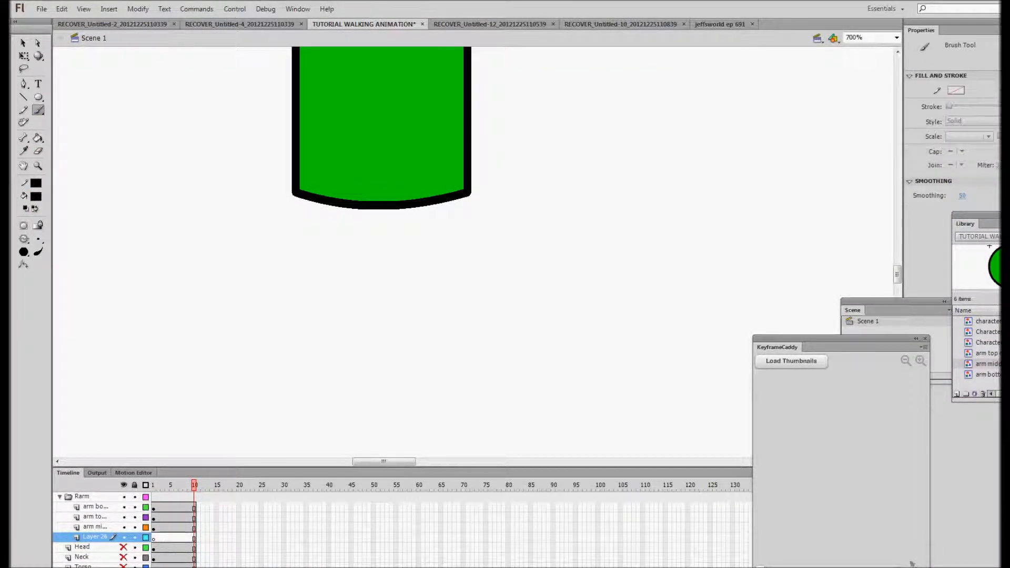
{"action": "scroll", "coordinate": [382, 210], "scroll_direction": "up", "scroll_amount": 1}
{"action": "left_click", "coordinate": [39, 239]}
{"action": "left_click", "coordinate": [63, 276]}
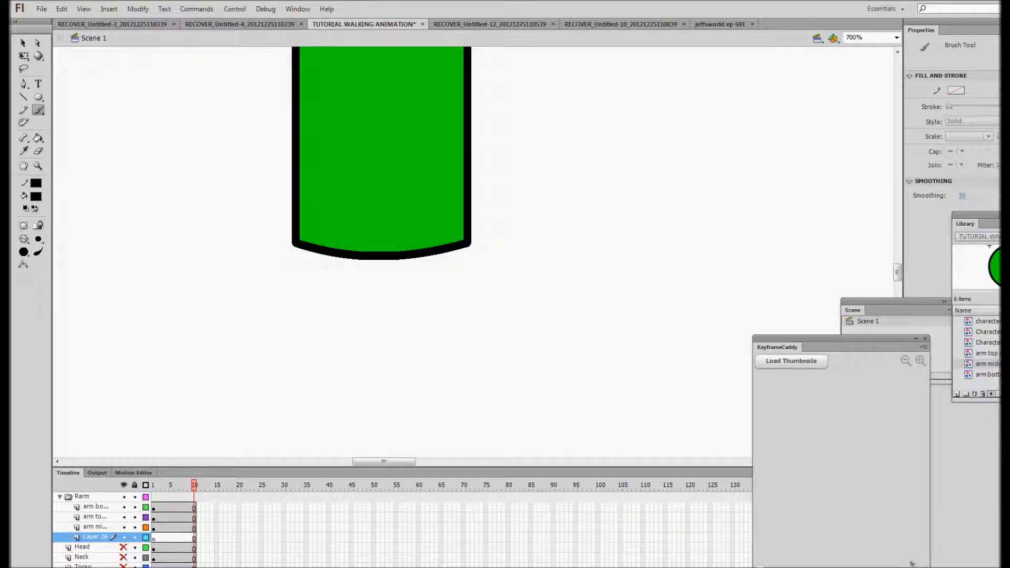
Paint the outline of a mitten-shaped hand with a short thumb below the arm, starting from the arm's lower corner
{"action": "scroll", "coordinate": [381, 211], "scroll_direction": "down", "scroll_amount": 1}
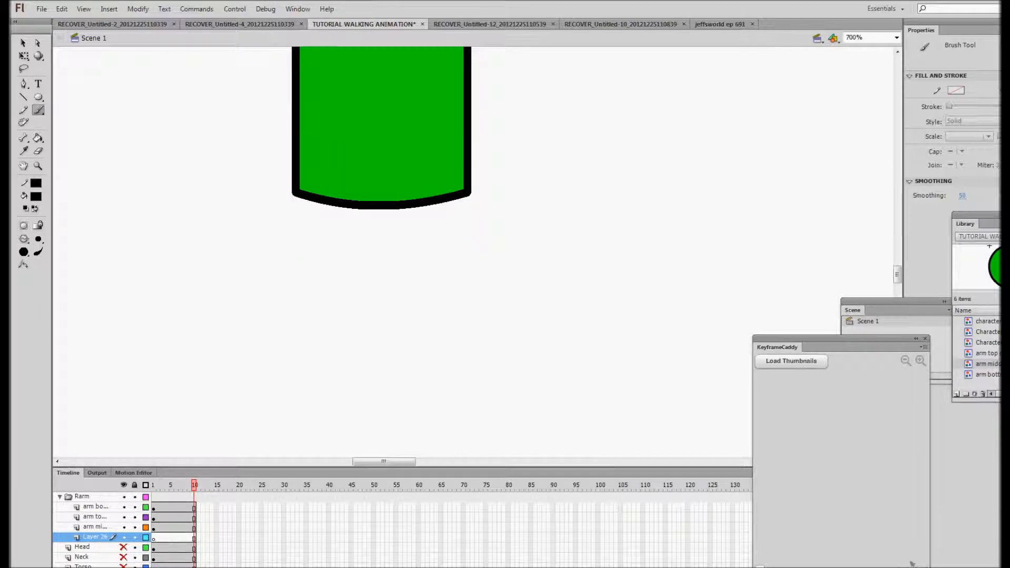
{"action": "mouse_move", "coordinate": [294, 194]}
{"action": "left_mouse_down"}
{"action": "mouse_move", "coordinate": [281, 252]}
{"action": "mouse_move", "coordinate": [292, 296]}
{"action": "mouse_move", "coordinate": [334, 345]}
{"action": "mouse_move", "coordinate": [441, 341]}
{"action": "mouse_move", "coordinate": [459, 310]}
{"action": "mouse_move", "coordinate": [461, 259]}
{"action": "mouse_move", "coordinate": [477, 261]}
{"action": "mouse_move", "coordinate": [484, 243]}
{"action": "mouse_move", "coordinate": [479, 188]}
{"action": "mouse_move", "coordinate": [453, 174]}
{"action": "mouse_move", "coordinate": [338, 169]}
{"action": "left_mouse_up"}
{"action": "scroll", "coordinate": [338, 168], "scroll_direction": "up", "scroll_amount": 2}
{"action": "scroll", "coordinate": [338, 168], "scroll_direction": "down", "scroll_amount": 1}
{"action": "left_click", "coordinate": [23, 43]}
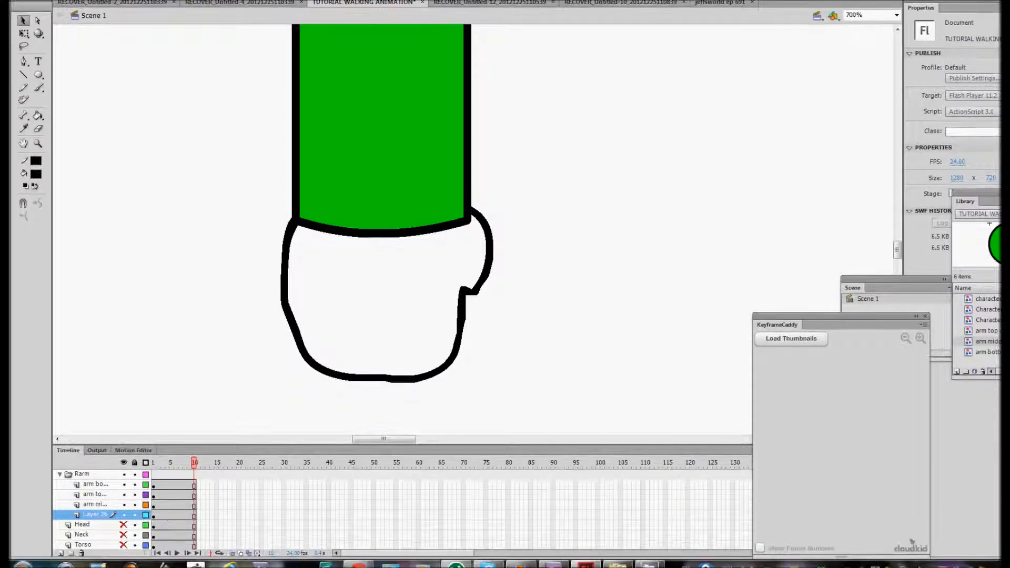
Hide the other layers, close the gap in the hand's upper outline with the brush, and show all layers again
{"action": "left_click", "coordinate": [124, 497]}
{"action": "left_click", "coordinate": [123, 501]}
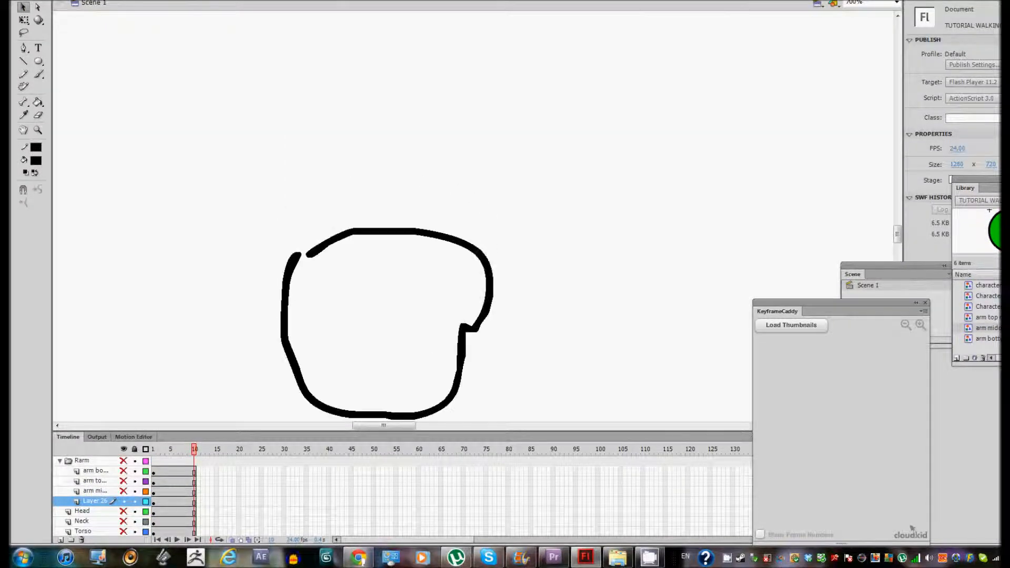
{"action": "scroll", "coordinate": [386, 295], "scroll_direction": "down", "scroll_amount": 1}
{"action": "key", "text": "b"}
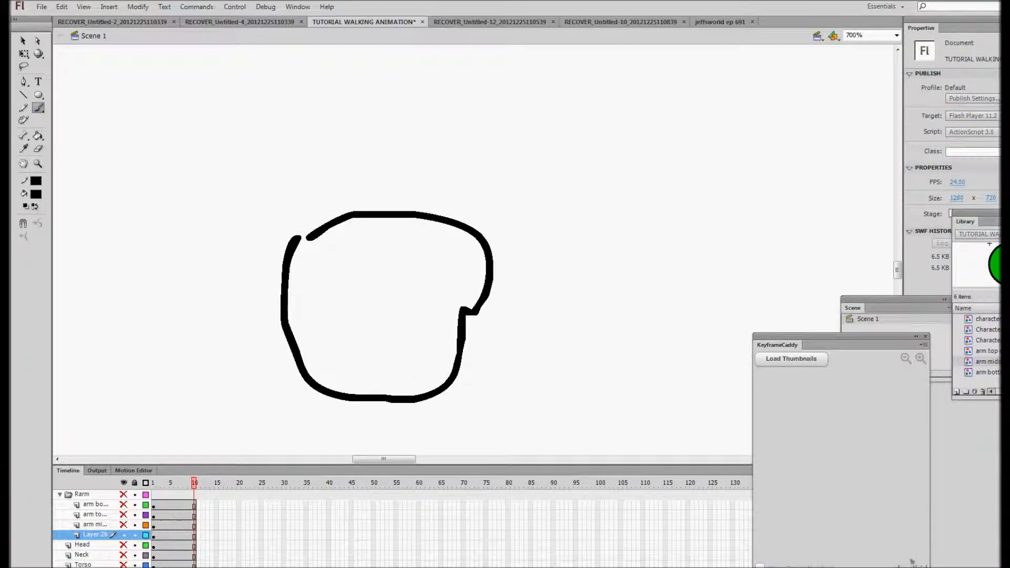
{"action": "left_click_drag", "start_coordinate": [303, 215], "coordinate": [311, 215]}
{"action": "left_click", "coordinate": [123, 482]}
{"action": "left_click", "coordinate": [124, 482]}
{"action": "scroll", "coordinate": [387, 294], "scroll_direction": "down", "scroll_amount": 1}
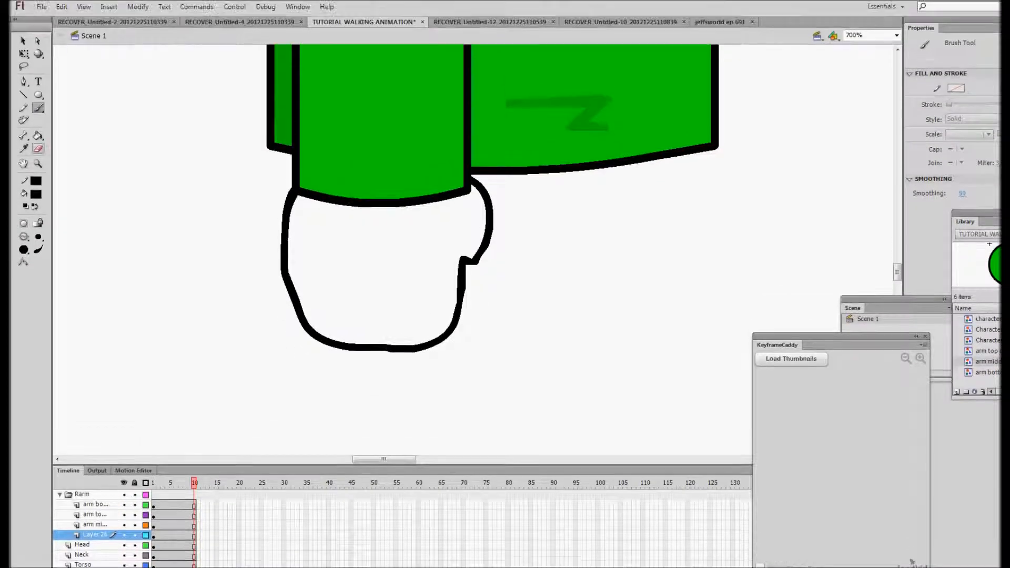
Fill the hand outline with the skin colour sampled from the character's face
{"action": "key", "text": "k"}
{"action": "scroll", "coordinate": [386, 252], "scroll_direction": "up", "scroll_amount": 16}
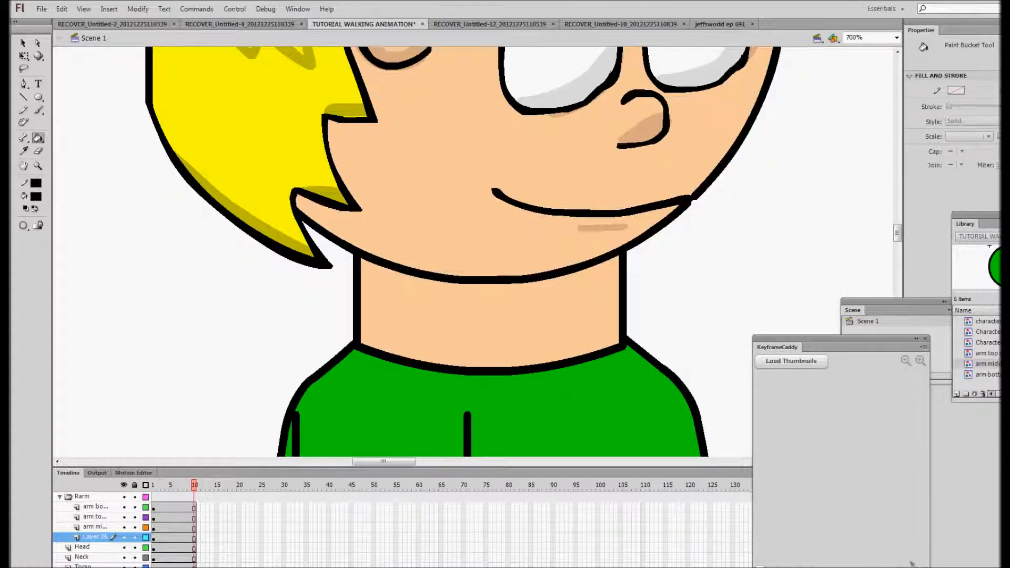
{"action": "left_click", "coordinate": [35, 196]}
{"action": "left_click", "coordinate": [386, 226]}
{"action": "scroll", "coordinate": [387, 252], "scroll_direction": "down", "scroll_amount": 8}
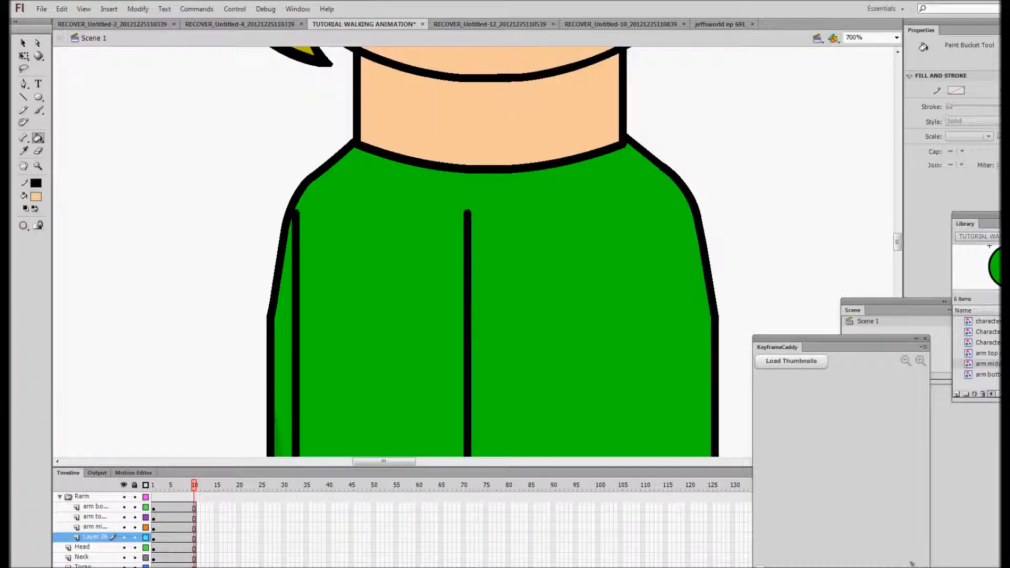
{"action": "scroll", "coordinate": [387, 158], "scroll_direction": "down", "scroll_amount": 9}
{"action": "left_click", "coordinate": [384, 140]}
{"action": "scroll", "coordinate": [384, 139], "scroll_direction": "up", "scroll_amount": 6}
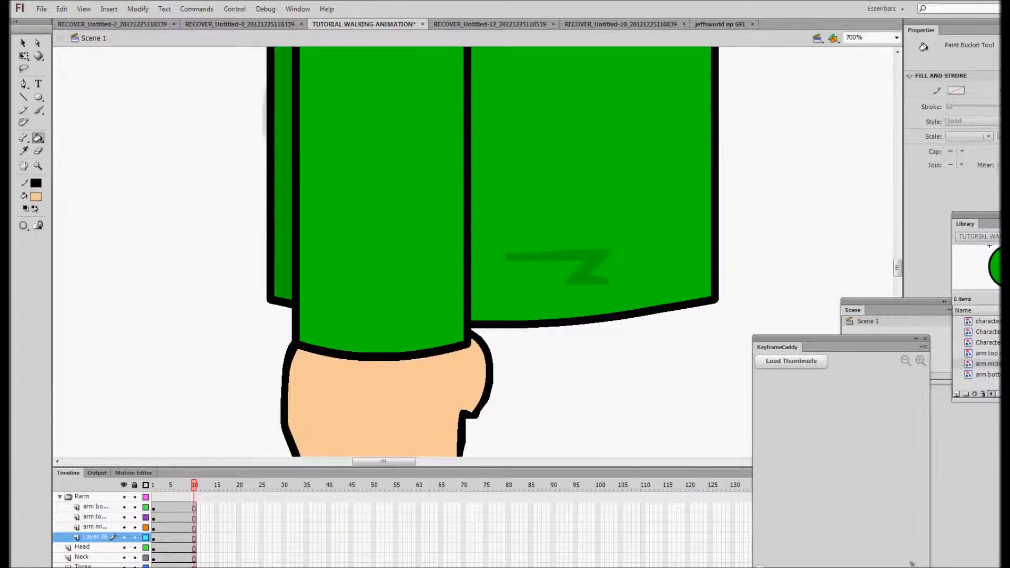
Select the hand artwork on its layer and convert it to a graphic symbol named "character1 hand"
{"action": "key", "text": "v"}
{"action": "scroll", "coordinate": [387, 253], "scroll_direction": "down", "scroll_amount": 6}
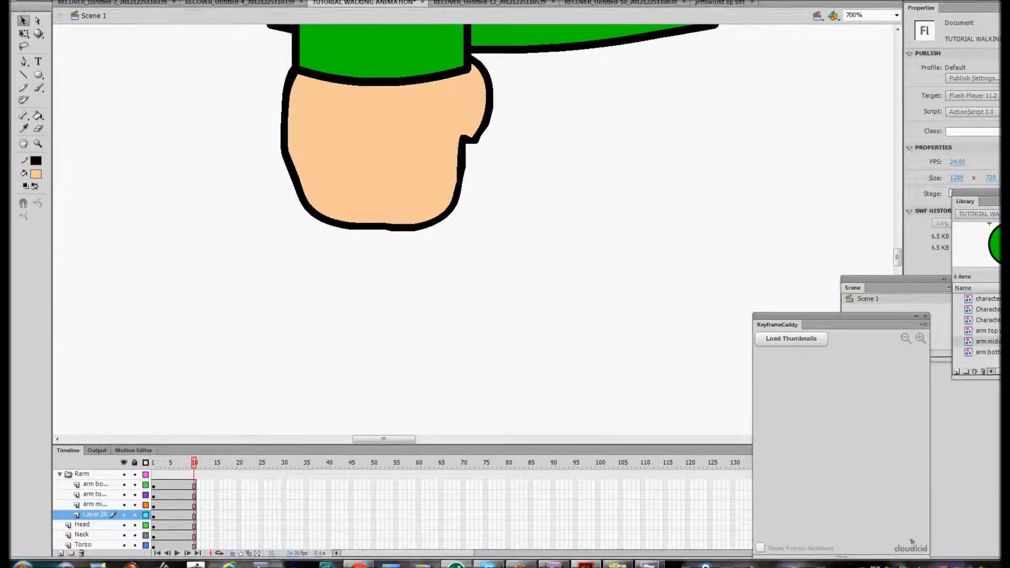
{"action": "left_click", "coordinate": [95, 501]}
{"action": "scroll", "coordinate": [368, 263], "scroll_direction": "up", "scroll_amount": 4}
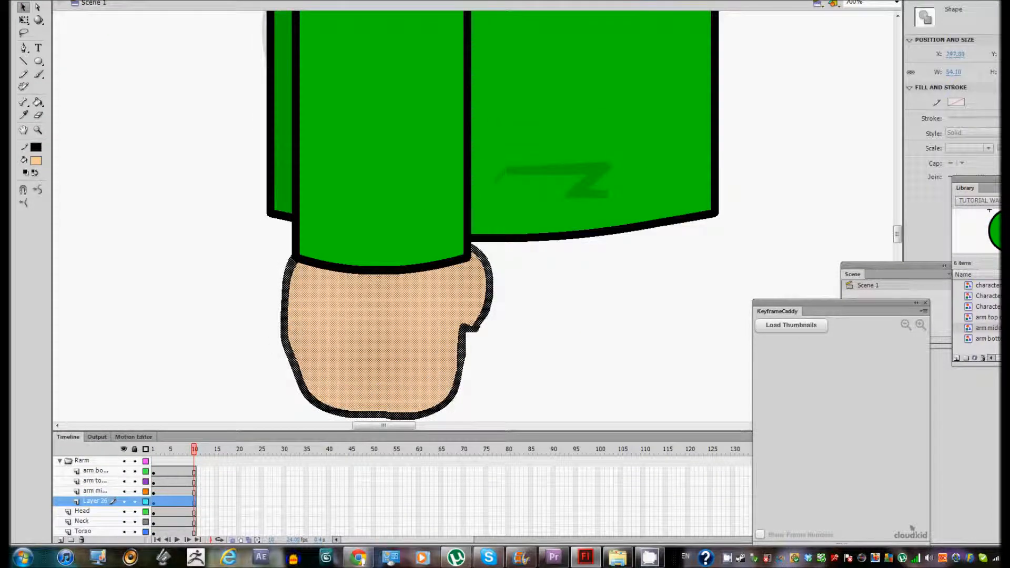
{"action": "right_click", "coordinate": [344, 287]}
{"action": "left_click", "coordinate": [394, 267]}
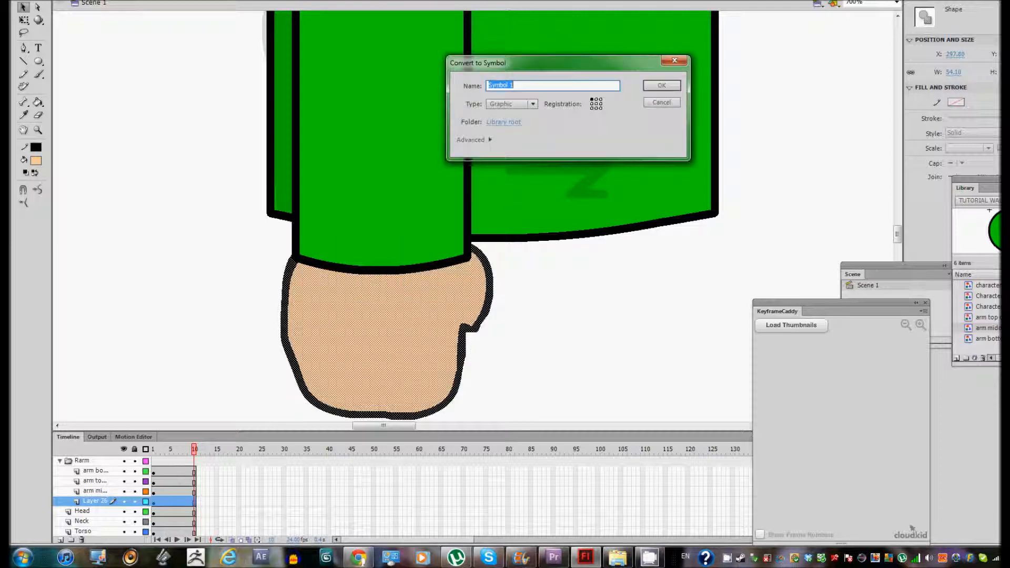
{"action": "type", "text": "character1 hand"}
{"action": "key", "text": "Return"}
Examine the whole character with the hand attached to the right arm
{"action": "key", "text": "z"}
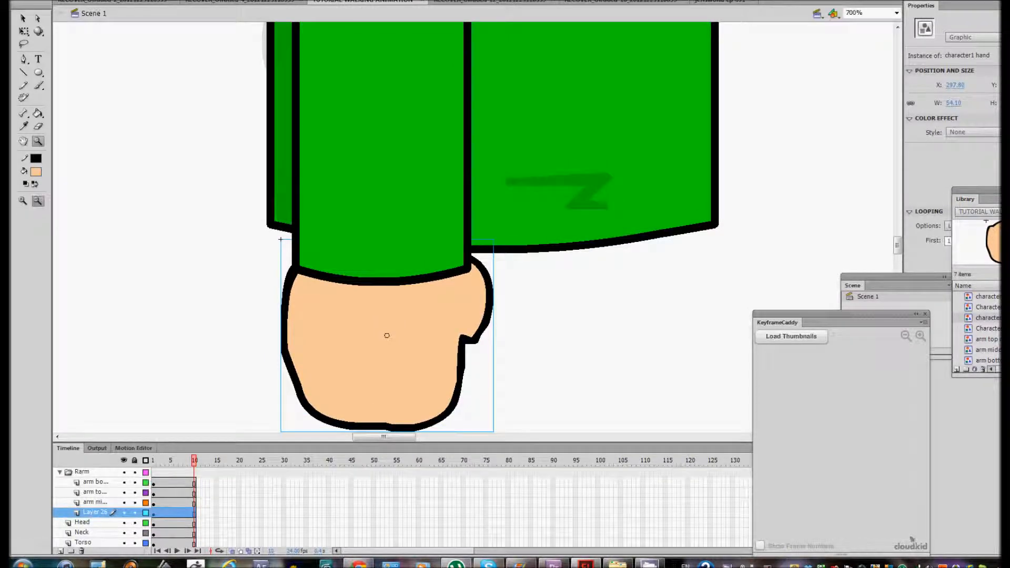
{"action": "left_click", "coordinate": [325, 210]}
{"action": "left_click", "coordinate": [549, 16]}
{"action": "left_click", "coordinate": [634, 118]}
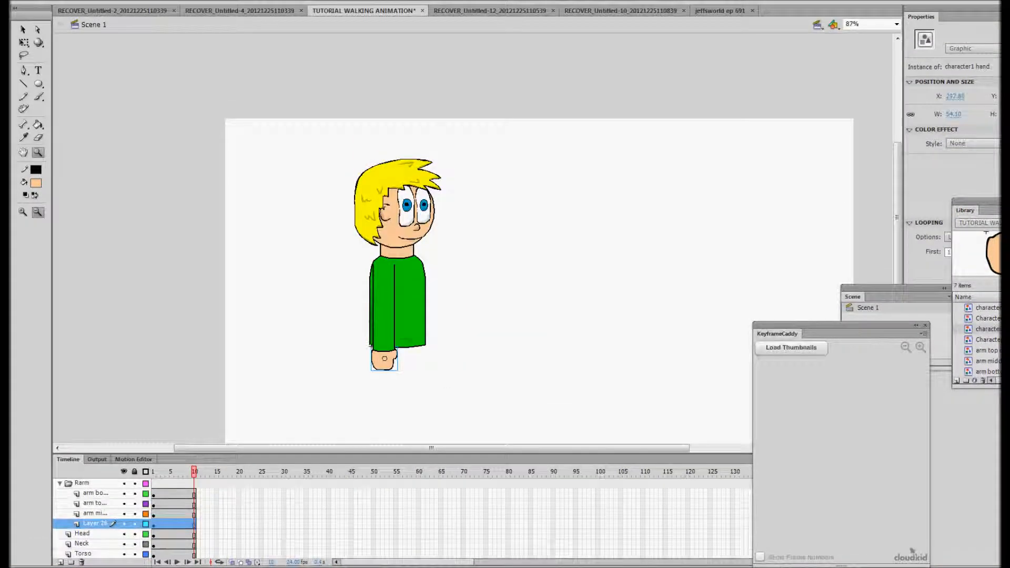
{"action": "left_click_drag", "start_coordinate": [305, 103], "coordinate": [615, 397]}
{"action": "left_click", "coordinate": [23, 18]}
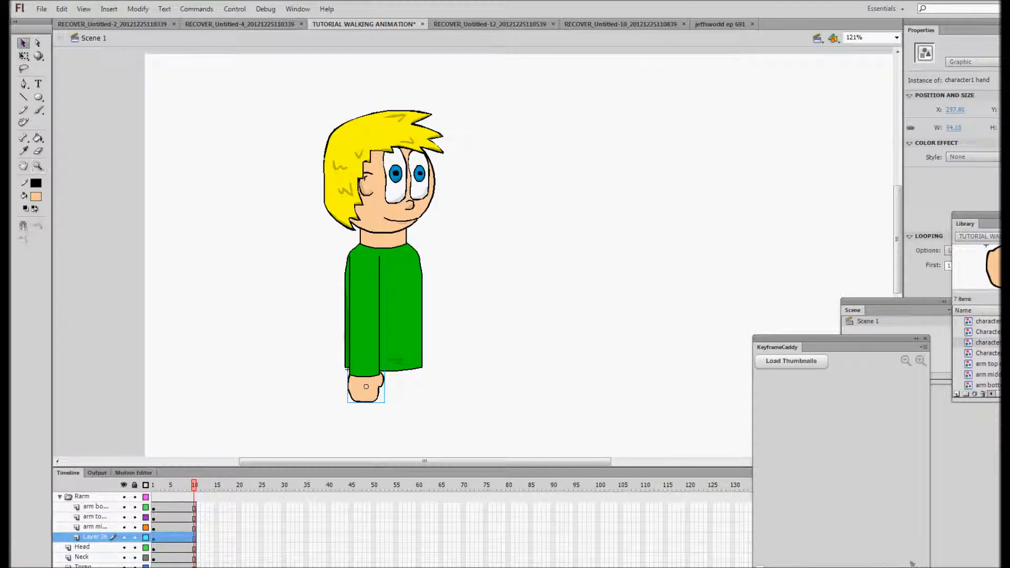
{"action": "left_click", "coordinate": [247, 174]}
{"action": "scroll", "coordinate": [247, 173], "scroll_direction": "down", "scroll_amount": 4}
{"action": "scroll", "coordinate": [247, 174], "scroll_direction": "up", "scroll_amount": 4}
{"action": "scroll", "coordinate": [473, 255], "scroll_direction": "up", "scroll_amount": 2}
{"action": "scroll", "coordinate": [473, 255], "scroll_direction": "down", "scroll_amount": 2}
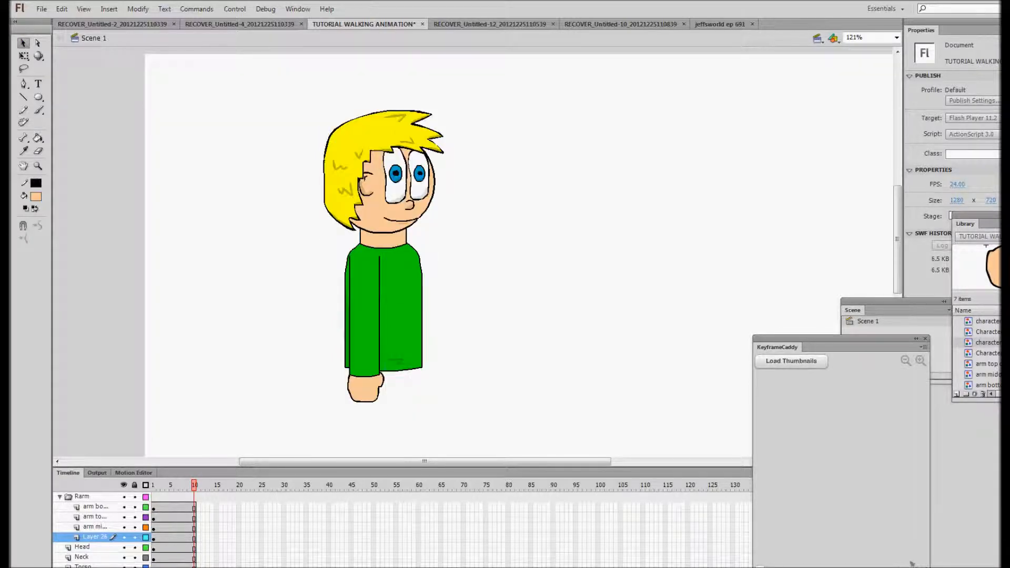
Collapse the Rarm folder, duplicate it, and place the copy beneath the Torso layer
{"action": "left_click", "coordinate": [60, 496]}
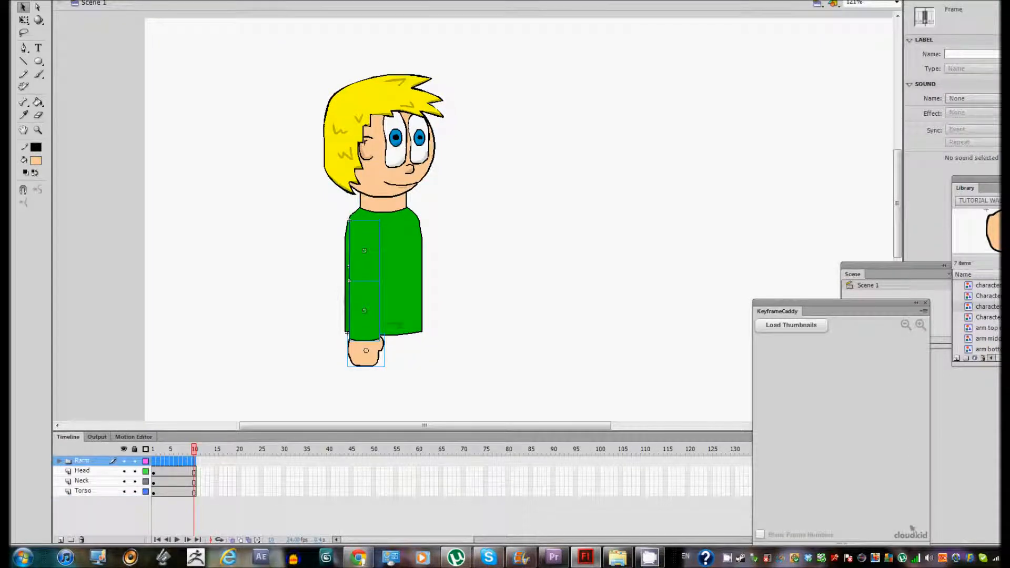
{"action": "right_click", "coordinate": [84, 461]}
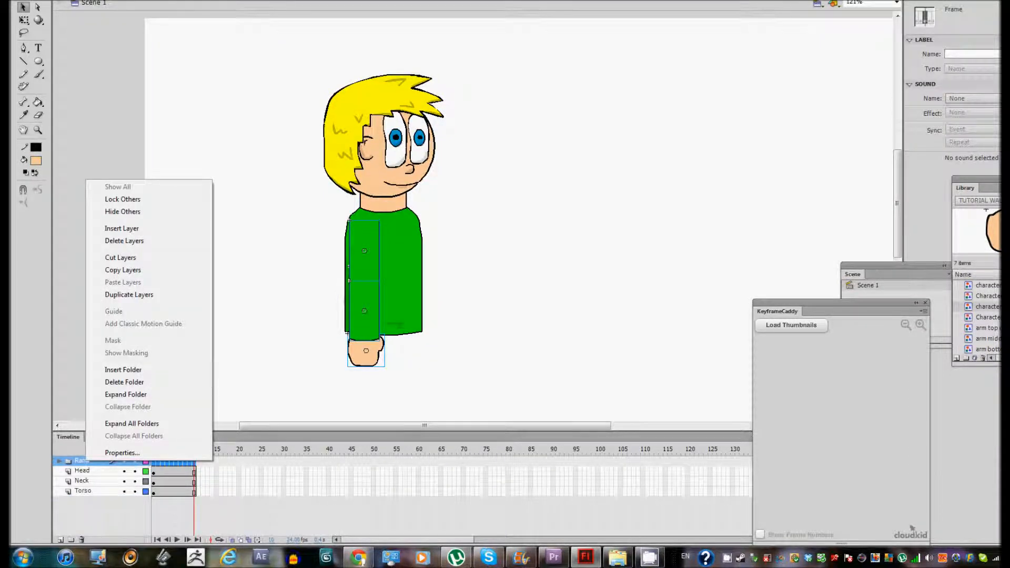
{"action": "left_click", "coordinate": [129, 295]}
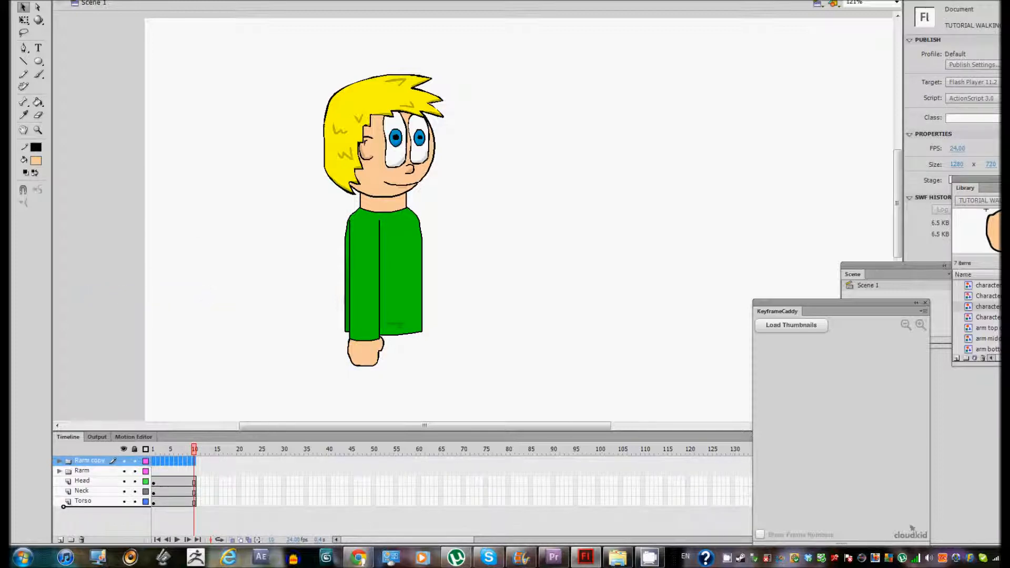
{"action": "left_click_drag", "start_coordinate": [89, 461], "coordinate": [89, 507]}
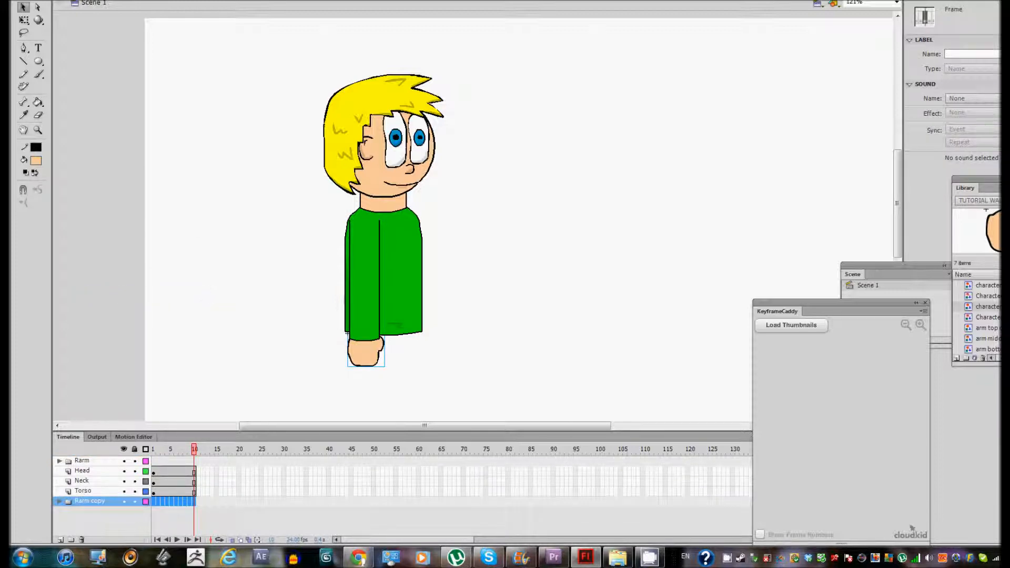
Move the copied arm and hand horizontally until they stick out past the front of the torso
{"action": "left_click_drag", "start_coordinate": [366, 350], "coordinate": [423, 351]}
{"action": "key", "text": "Right"}
{"action": "key", "text": "Right"}
{"action": "key", "text": "Right"}
{"action": "key", "text": "Right"}
{"action": "key", "text": "Right"}
{"action": "key", "text": "Right"}
{"action": "key", "text": "Right"}
{"action": "key", "text": "Right"}
{"action": "key", "text": "Right"}
{"action": "key", "text": "Right"}
{"action": "key", "text": "Right"}
{"action": "key", "text": "Right"}
{"action": "key", "text": "Right"}
{"action": "key", "text": "Right"}
{"action": "key", "text": "Right"}
{"action": "key", "text": "Right"}
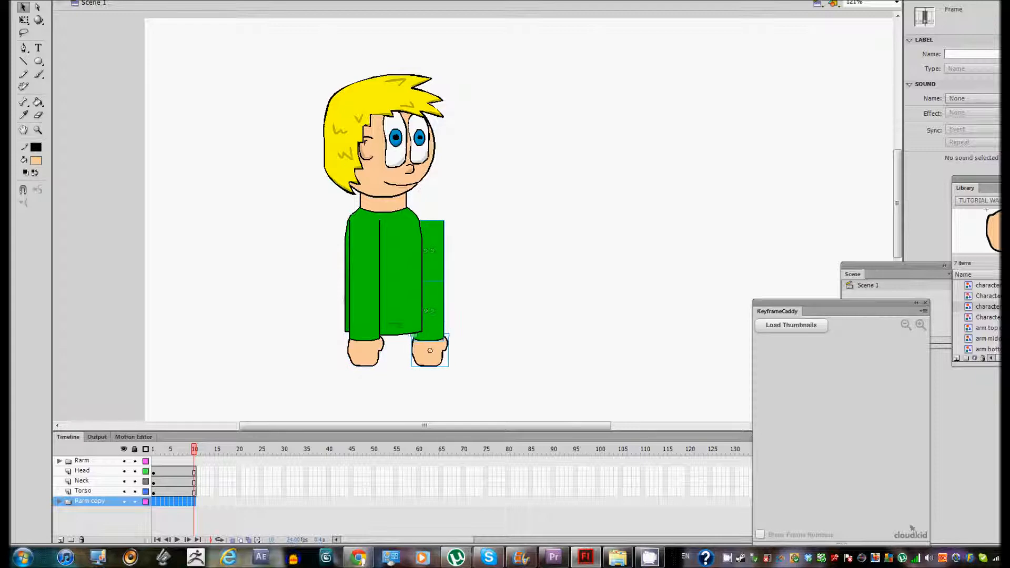
Flip the copied arm and hand horizontally and move them back mostly behind the torso
{"action": "left_click", "coordinate": [138, 9]}
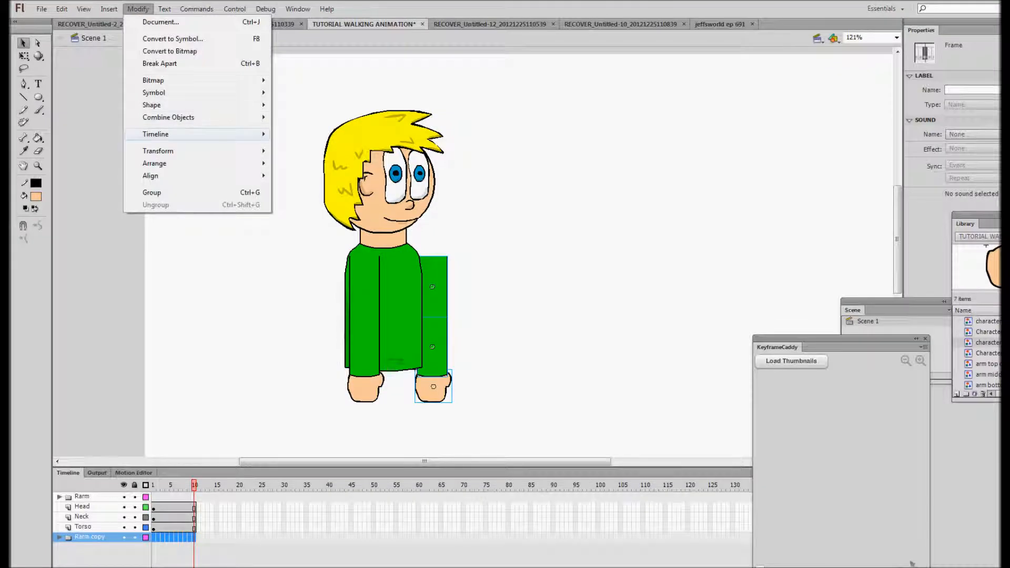
{"action": "mouse_move", "coordinate": [158, 151]}
{"action": "left_click", "coordinate": [310, 271]}
{"action": "left_click_drag", "start_coordinate": [434, 346], "coordinate": [412, 346]}
Scale the copied arm and hand slightly shorter and nudge them a little further behind the torso
{"action": "key", "text": "q"}
{"action": "left_click_drag", "start_coordinate": [430, 402], "coordinate": [429, 399]}
{"action": "left_click", "coordinate": [468, 397]}
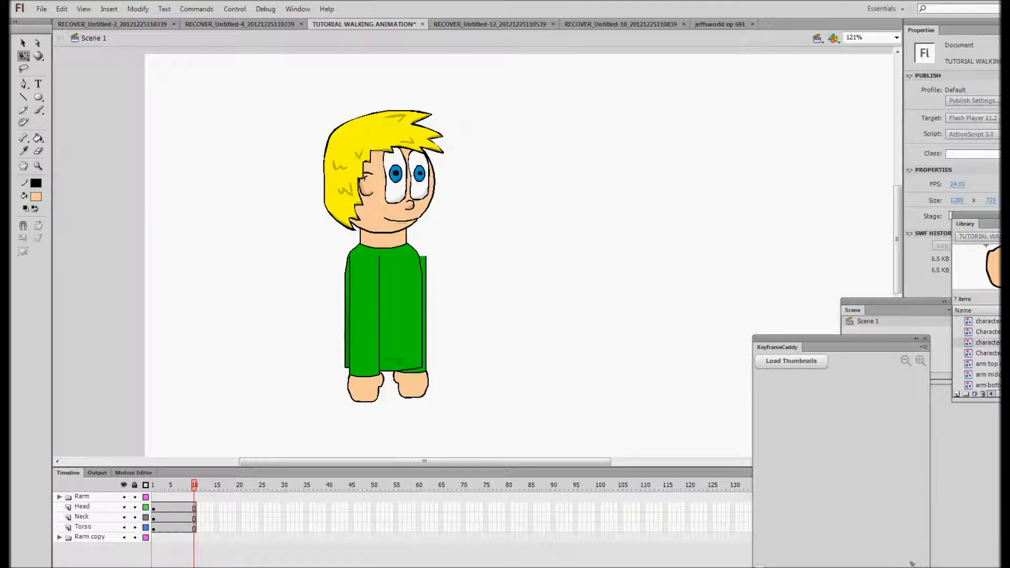
{"action": "key", "text": "ctrl+z"}
{"action": "key", "text": "Left"}
{"action": "key", "text": "Left"}
{"action": "key", "text": "Left"}
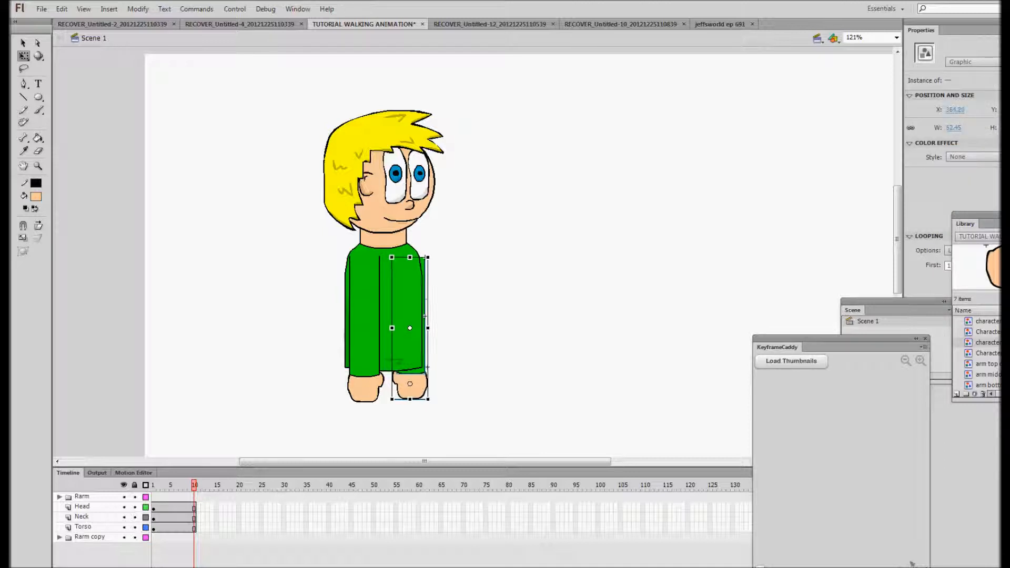
{"action": "key", "text": "Escape"}
Duplicate the symbol of the rear arm's upper part as "arm top character1 copy" and open it for editing in place
{"action": "key", "text": "z"}
{"action": "left_click_drag", "start_coordinate": [281, 187], "coordinate": [449, 286]}
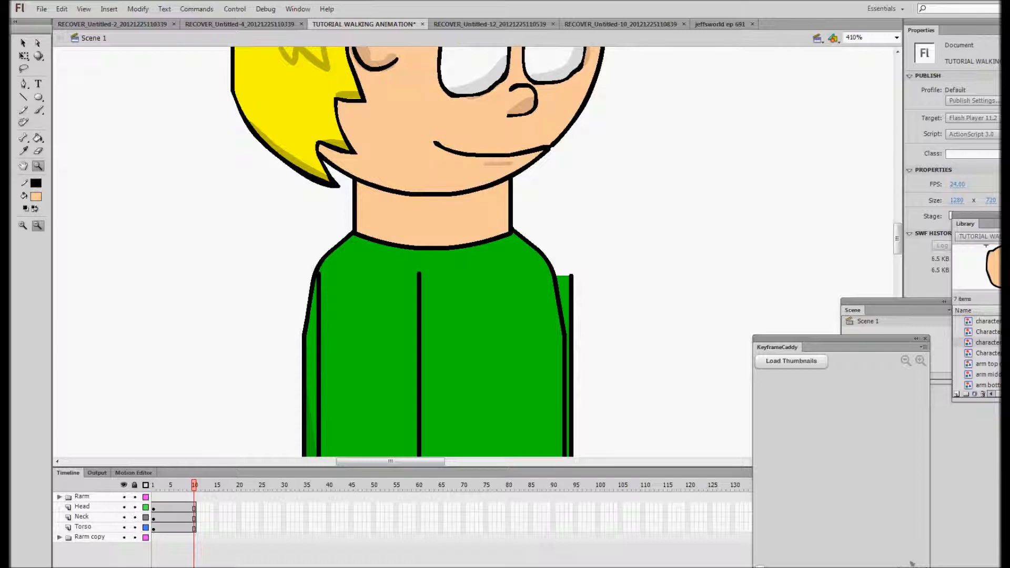
{"action": "left_click_drag", "start_coordinate": [390, 461], "coordinate": [415, 461]}
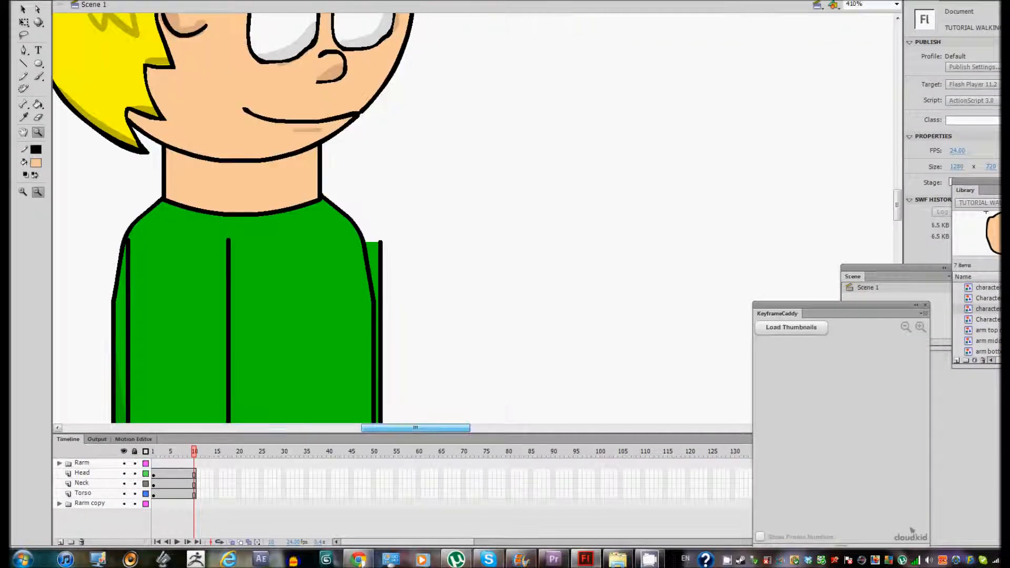
{"action": "scroll", "coordinate": [416, 461], "scroll_direction": "down", "scroll_amount": 2}
{"action": "scroll", "coordinate": [400, 210], "scroll_direction": "up", "scroll_amount": 3}
{"action": "scroll", "coordinate": [400, 210], "scroll_direction": "down", "scroll_amount": 3}
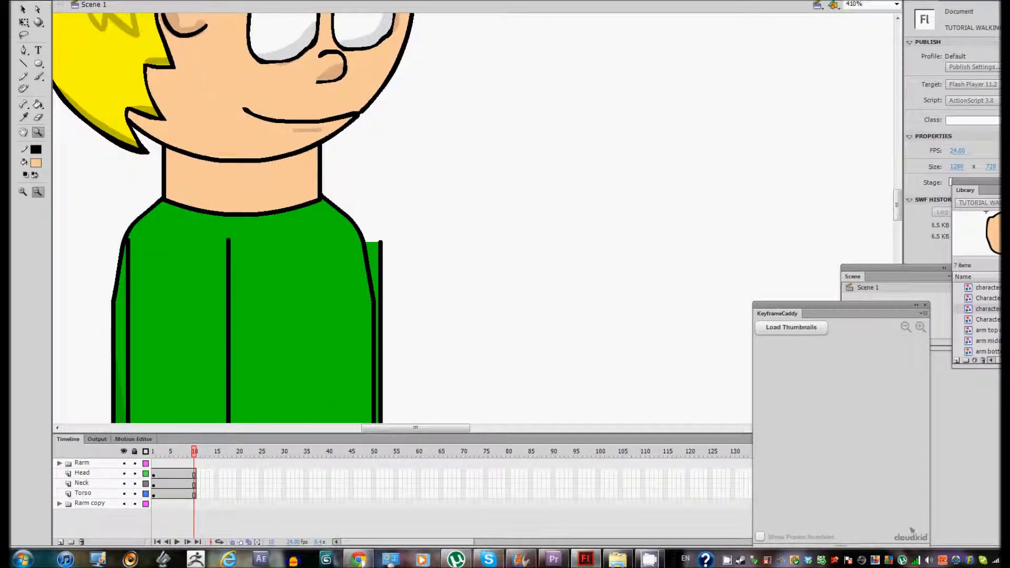
{"action": "scroll", "coordinate": [400, 210], "scroll_direction": "up", "scroll_amount": 3}
{"action": "key", "text": "v"}
{"action": "scroll", "coordinate": [400, 237], "scroll_direction": "down", "scroll_amount": 4}
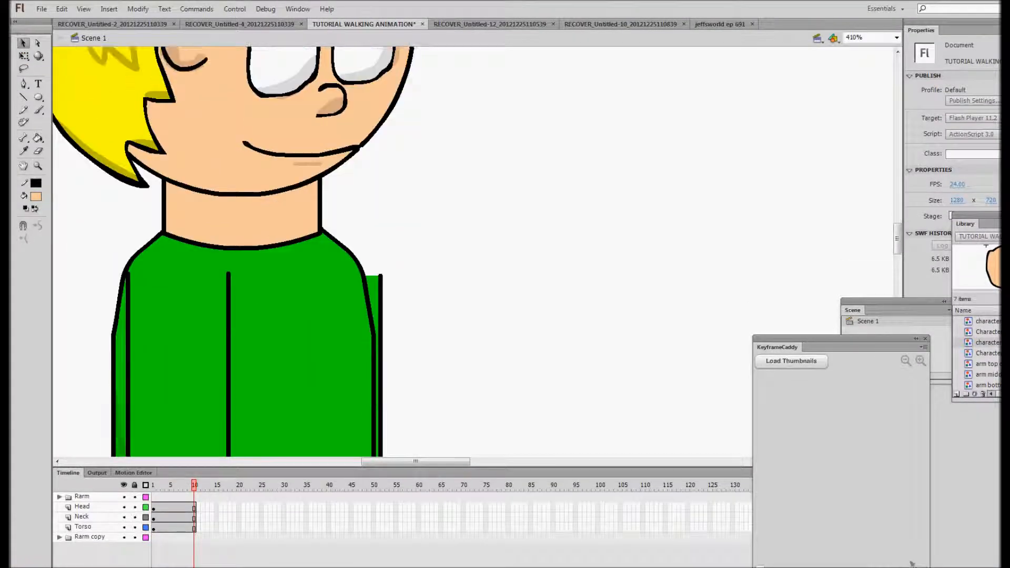
{"action": "left_click", "coordinate": [379, 276]}
{"action": "right_click", "coordinate": [379, 275]}
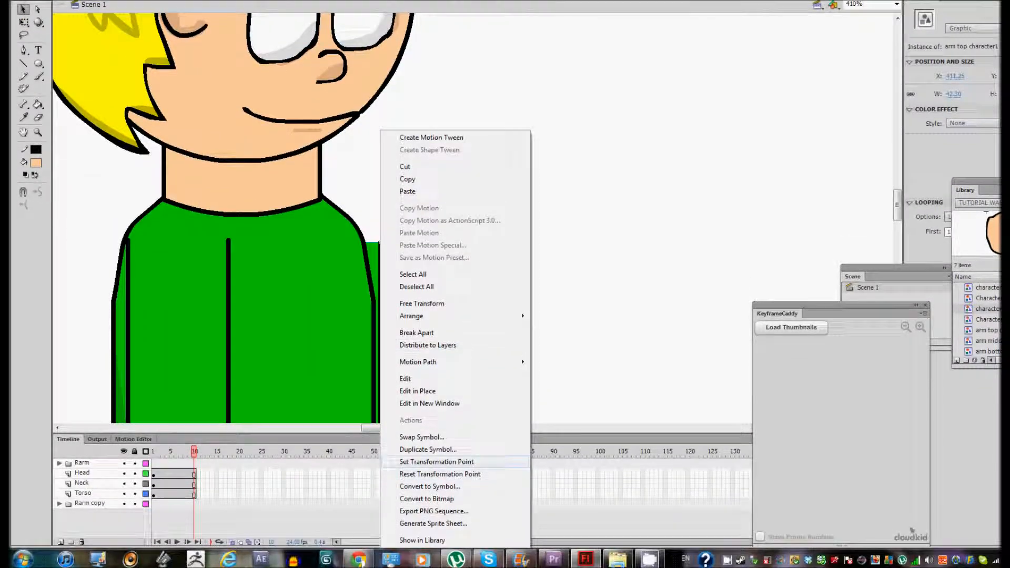
{"action": "left_click", "coordinate": [427, 447]}
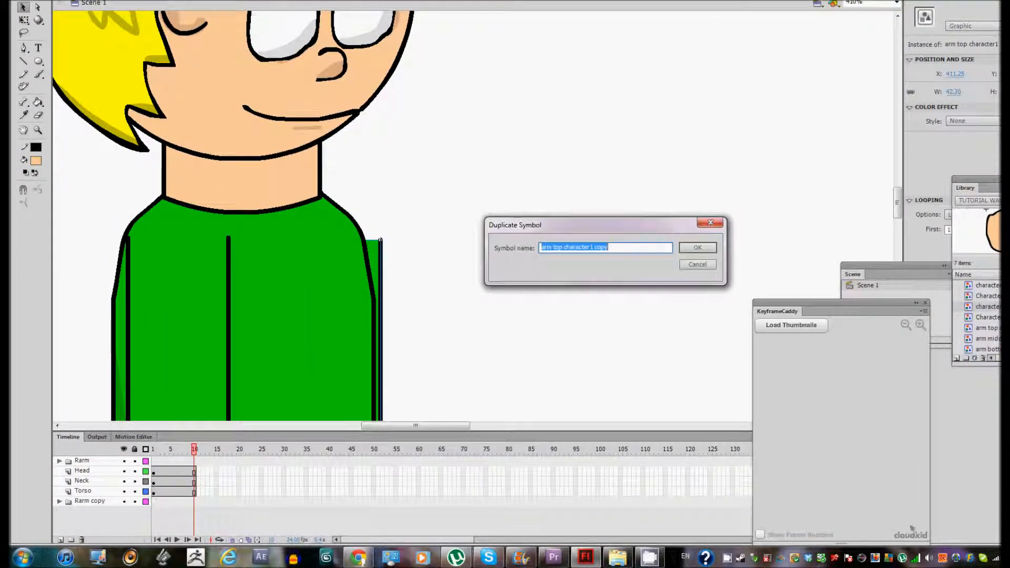
{"action": "key", "text": "Return"}
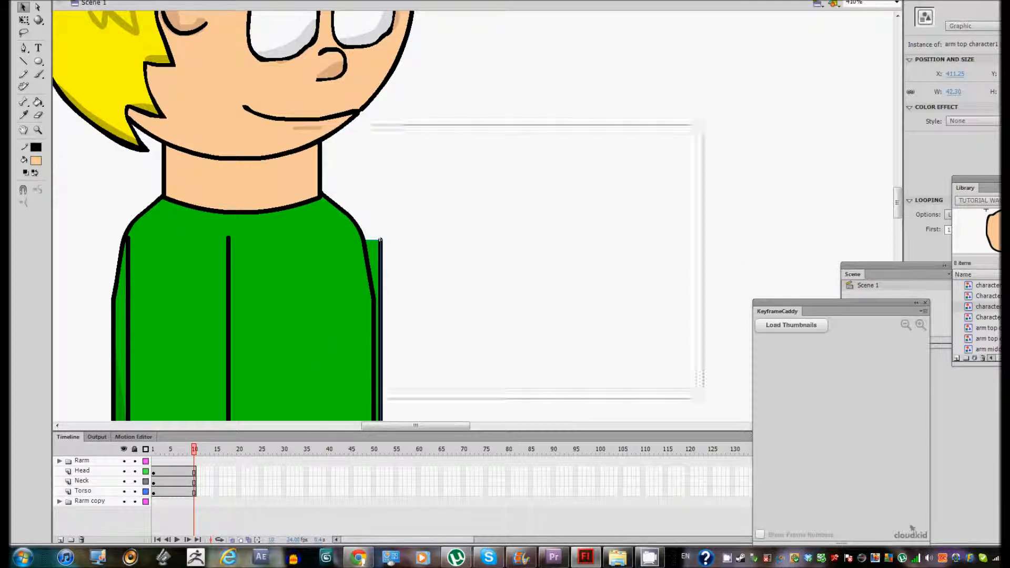
{"action": "double_click", "coordinate": [380, 240]}
{"action": "left_click_drag", "start_coordinate": [380, 239], "coordinate": [377, 245]}
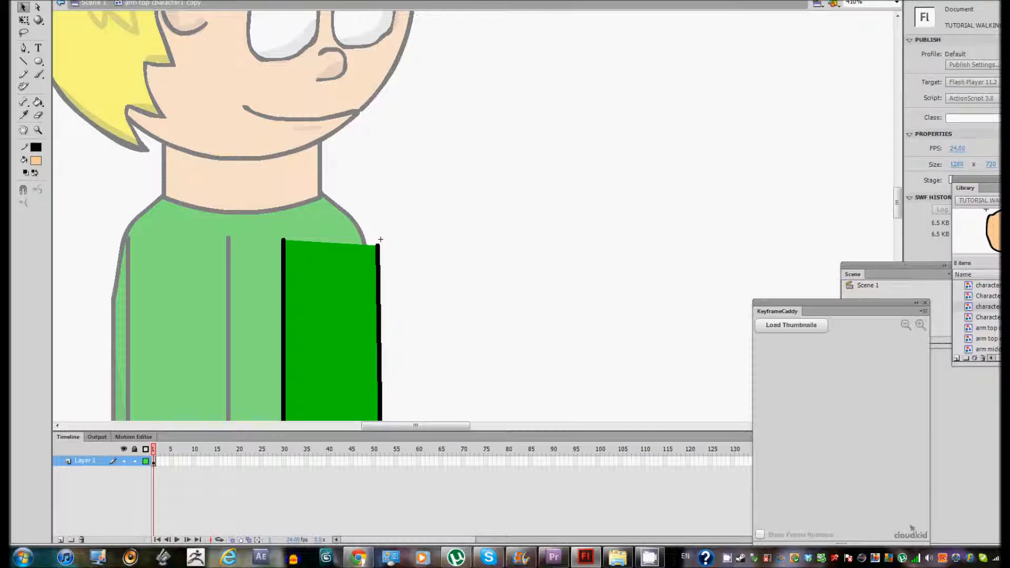
{"action": "key", "text": "ctrl+z"}
{"action": "key", "text": "ctrl+z"}
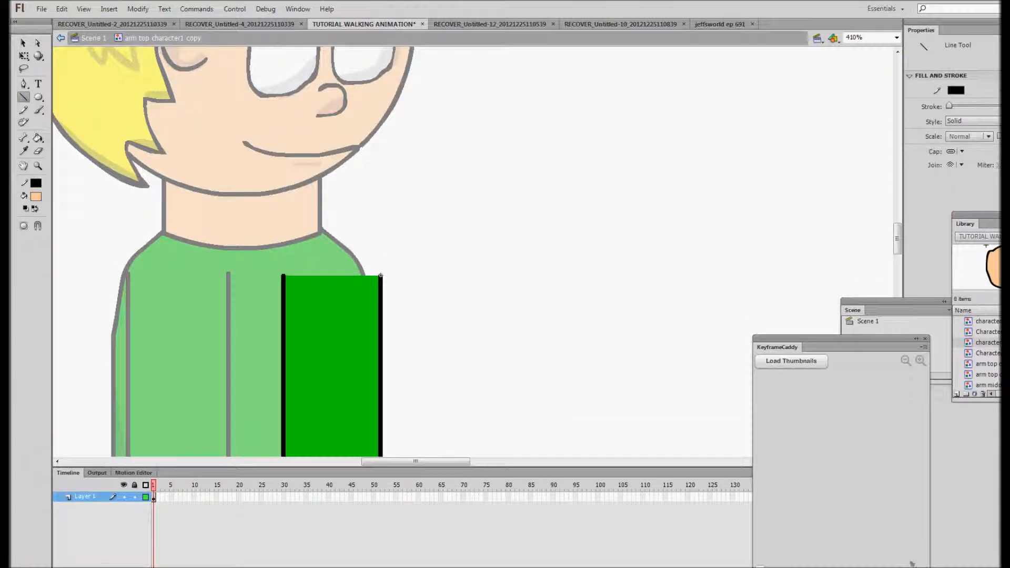
{"action": "left_click_drag", "start_coordinate": [380, 275], "coordinate": [378, 261]}
{"action": "key", "text": "ctrl+z"}
With object snapping on, draw a rounded black shoulder outline above the upper arm and fill it with the arm's green
{"action": "key", "text": "ctrl+shift+/"}
{"action": "mouse_move", "coordinate": [377, 264]}
{"action": "left_mouse_down"}
{"action": "mouse_move", "coordinate": [341, 228]}
{"action": "mouse_move", "coordinate": [283, 222]}
{"action": "mouse_move", "coordinate": [282, 275]}
{"action": "left_mouse_up"}
{"action": "key", "text": "k"}
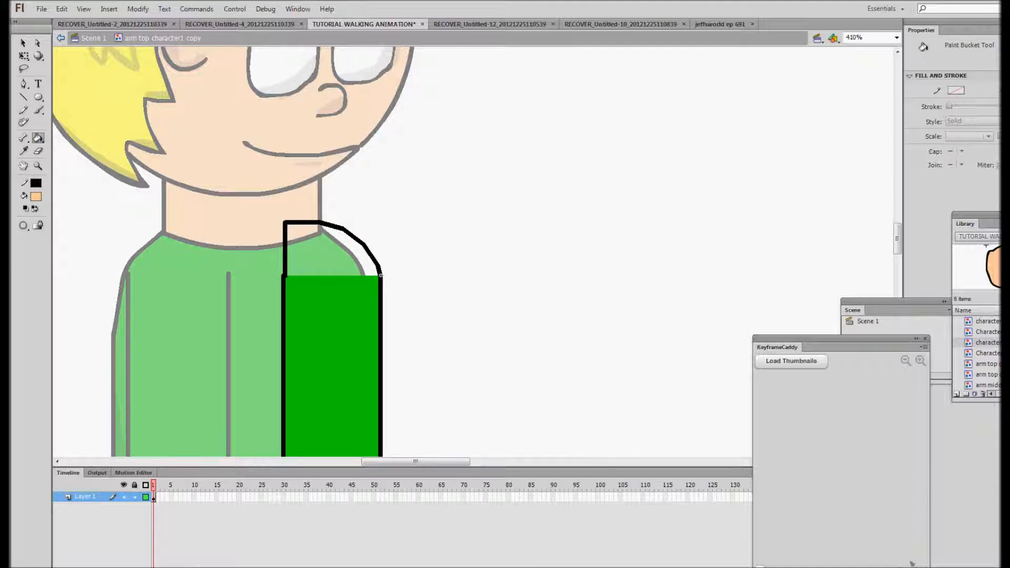
{"action": "left_click", "coordinate": [36, 196]}
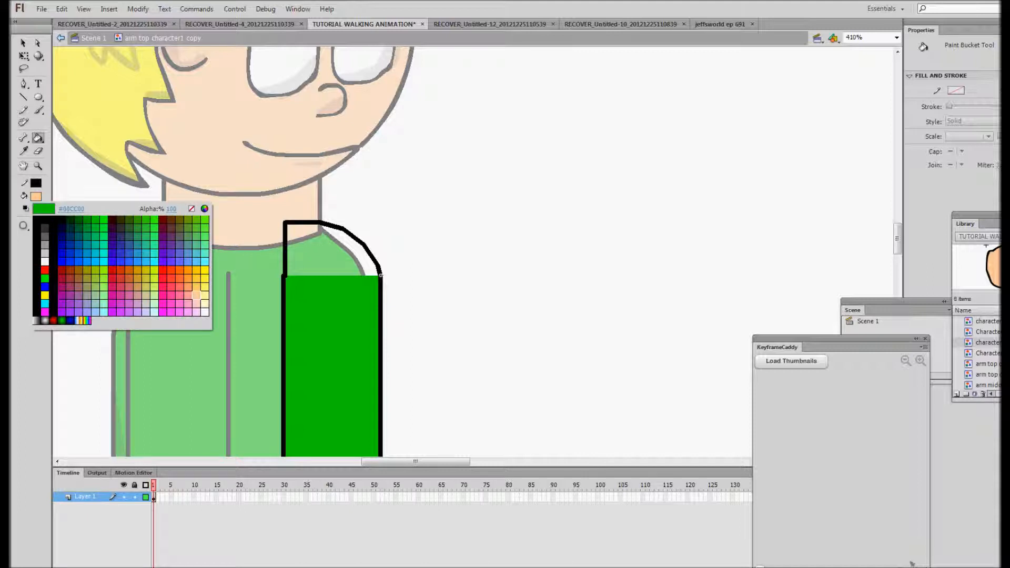
{"action": "left_click", "coordinate": [326, 301]}
{"action": "left_click", "coordinate": [329, 253]}
Align the shoulder outline's lower inner corner with the arm's edge line and select the green fill
{"action": "key", "text": "v"}
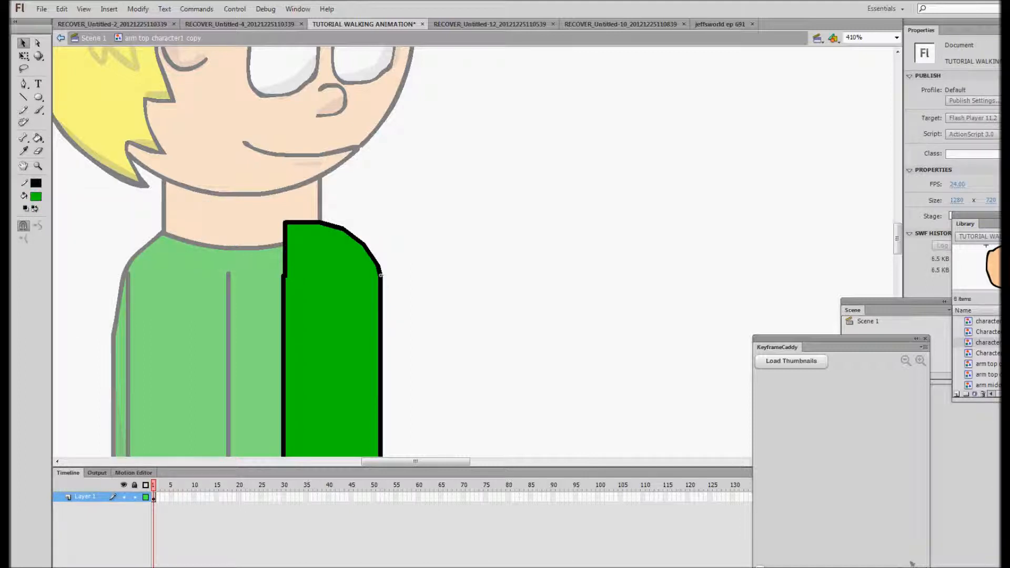
{"action": "left_click_drag", "start_coordinate": [285, 275], "coordinate": [283, 275]}
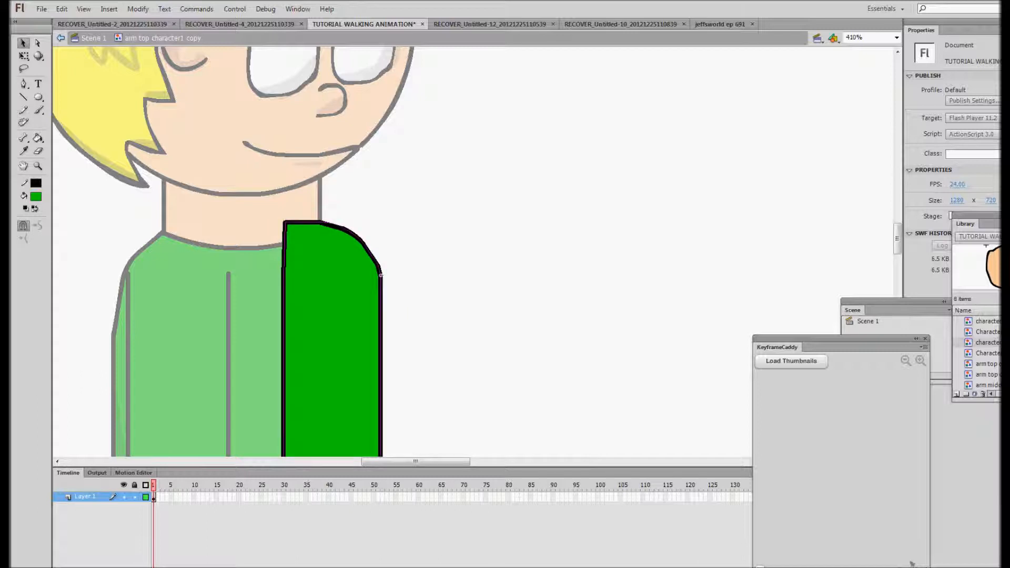
{"action": "left_click", "coordinate": [332, 336]}
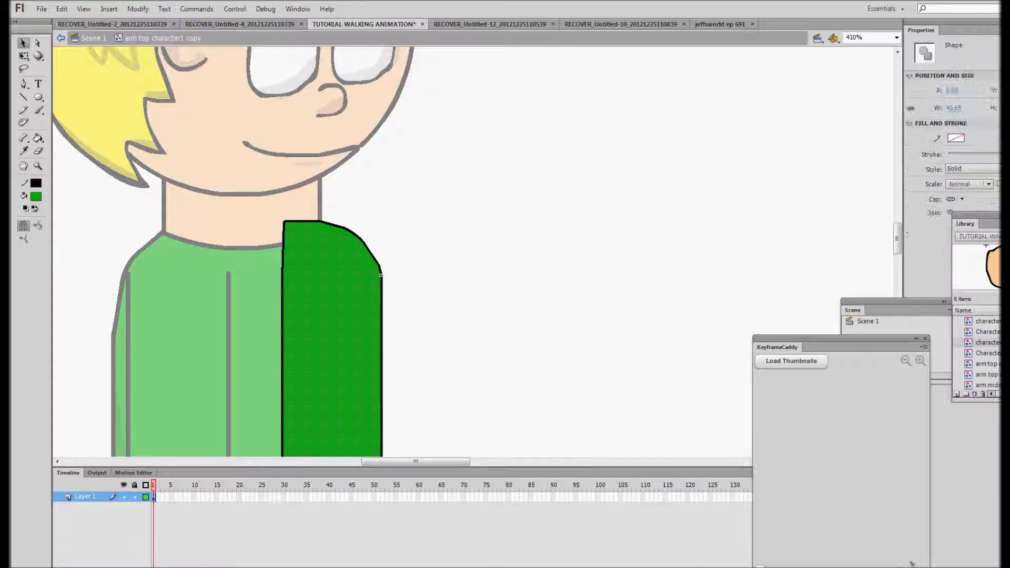
Deselect the finished shoulder shape and return from the arm symbol to the main scene
{"action": "left_click", "coordinate": [447, 305]}
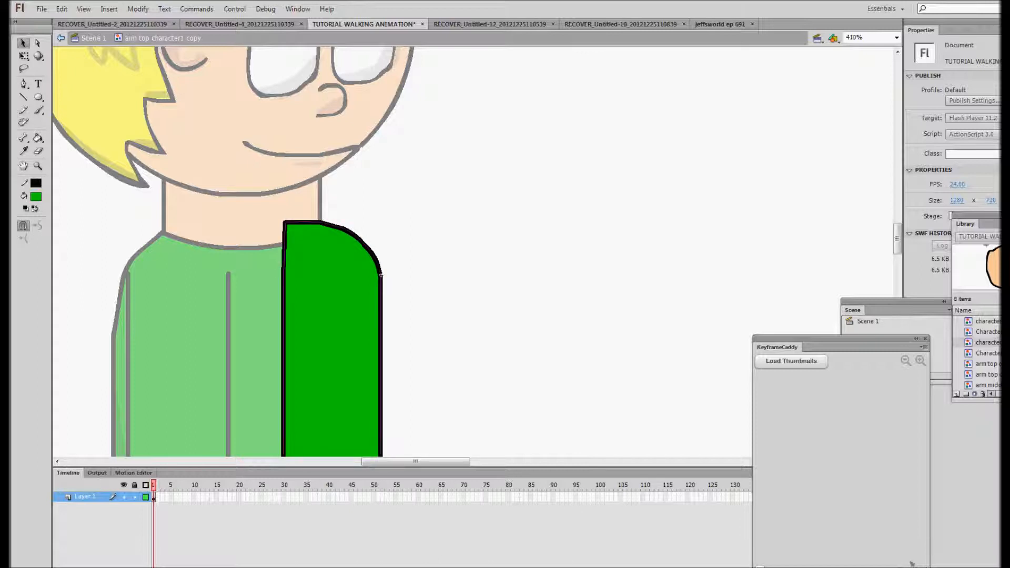
{"action": "scroll", "coordinate": [380, 275], "scroll_direction": "down", "scroll_amount": 3}
{"action": "double_click", "coordinate": [412, 231]}
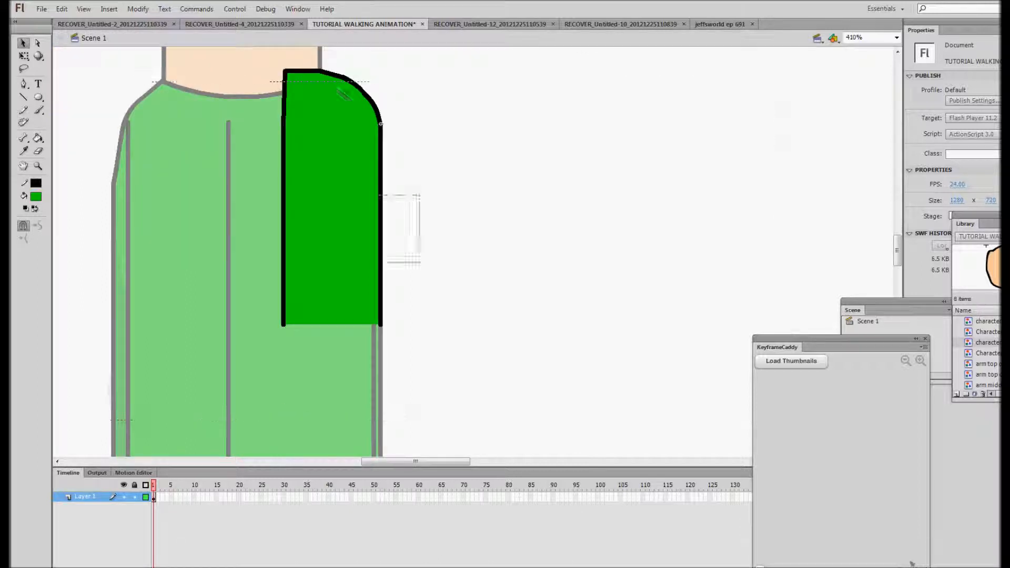
{"action": "scroll", "coordinate": [413, 232], "scroll_direction": "up", "scroll_amount": 2}
{"action": "scroll", "coordinate": [402, 251], "scroll_direction": "down", "scroll_amount": 3}
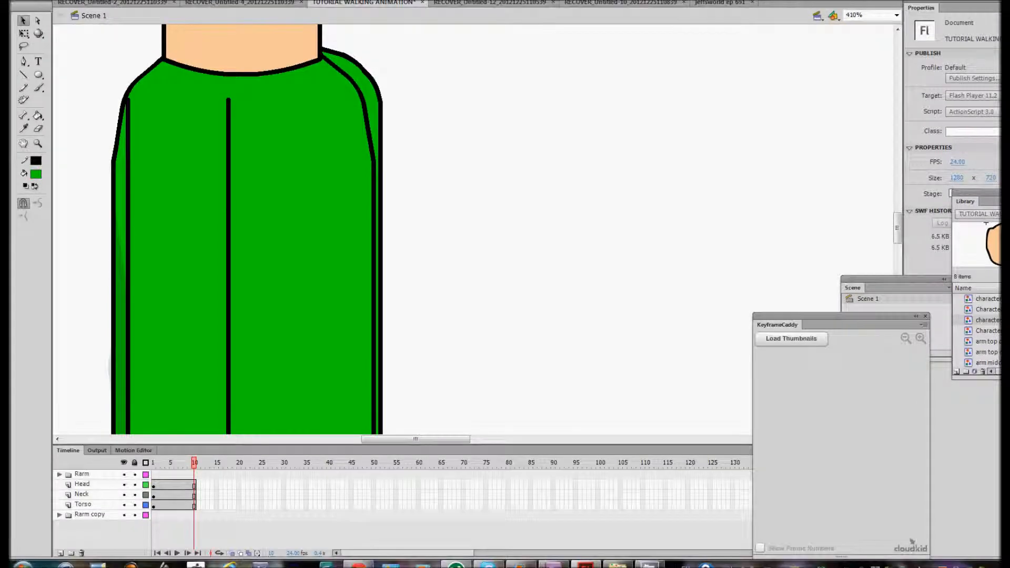
Select the whole Rarm copy folder and nudge the rear arm slightly lower so its shoulder line meets the base of the neck
{"action": "left_click", "coordinate": [82, 497]}
{"action": "left_click", "coordinate": [89, 501]}
{"action": "scroll", "coordinate": [363, 211], "scroll_direction": "up", "scroll_amount": 2}
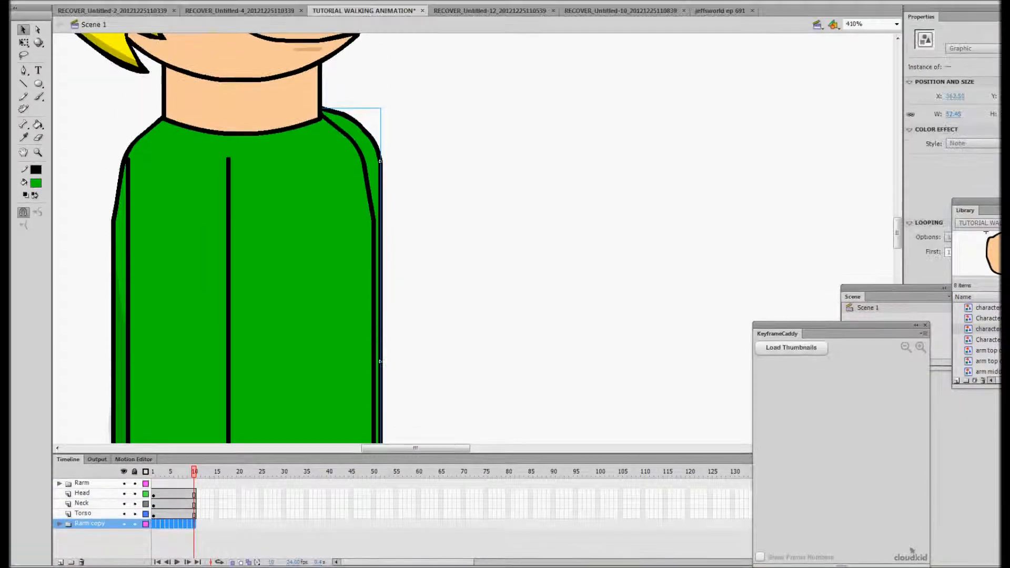
{"action": "left_click_drag", "start_coordinate": [360, 116], "coordinate": [361, 156]}
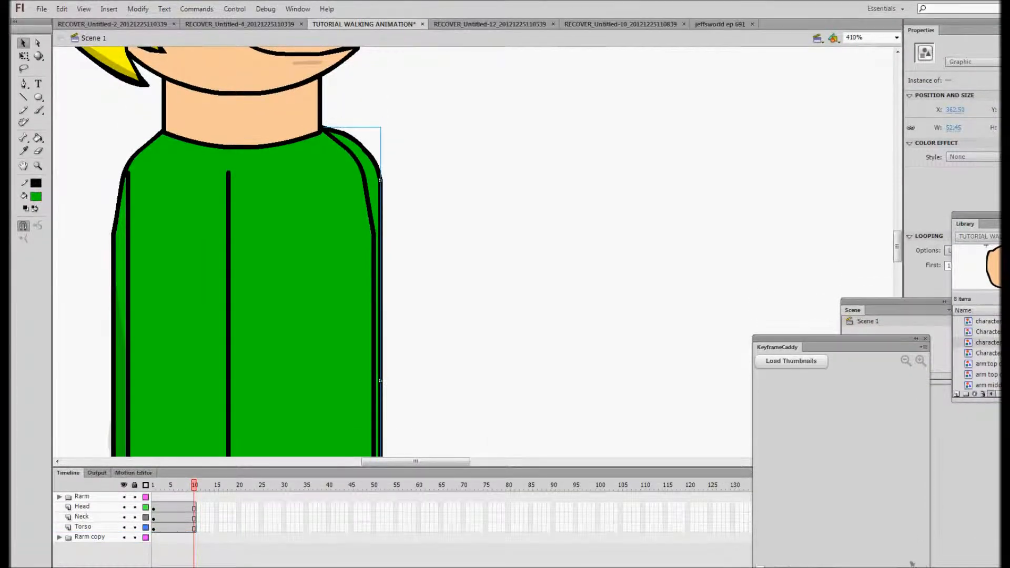
{"action": "left_click", "coordinate": [436, 158]}
{"action": "scroll", "coordinate": [437, 210], "scroll_direction": "up", "scroll_amount": 3}
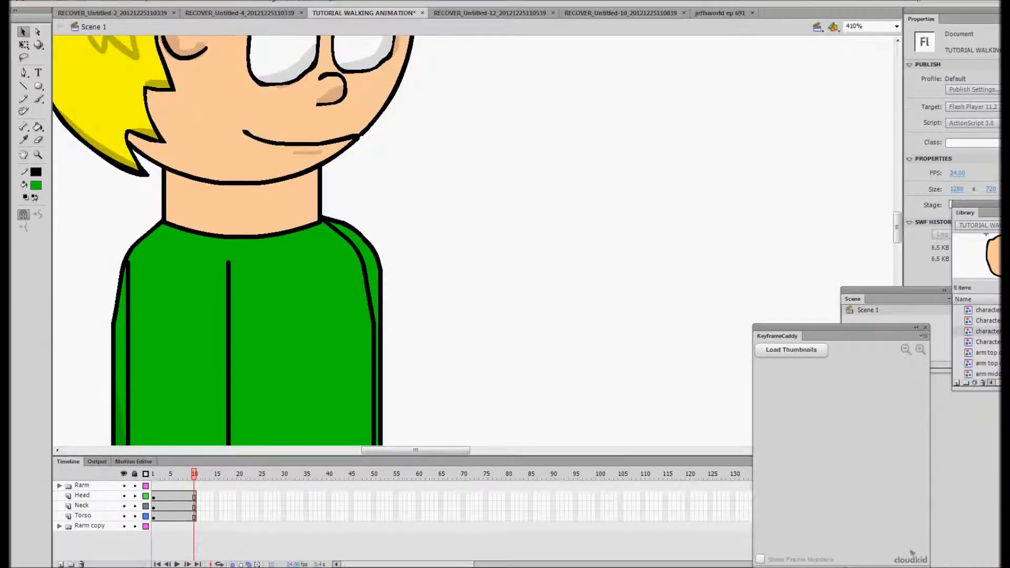
In the Character 1 torso symbol, delete the outline section over the rear shoulder and return to the main scene
{"action": "left_click_drag", "start_coordinate": [415, 461], "coordinate": [389, 461]}
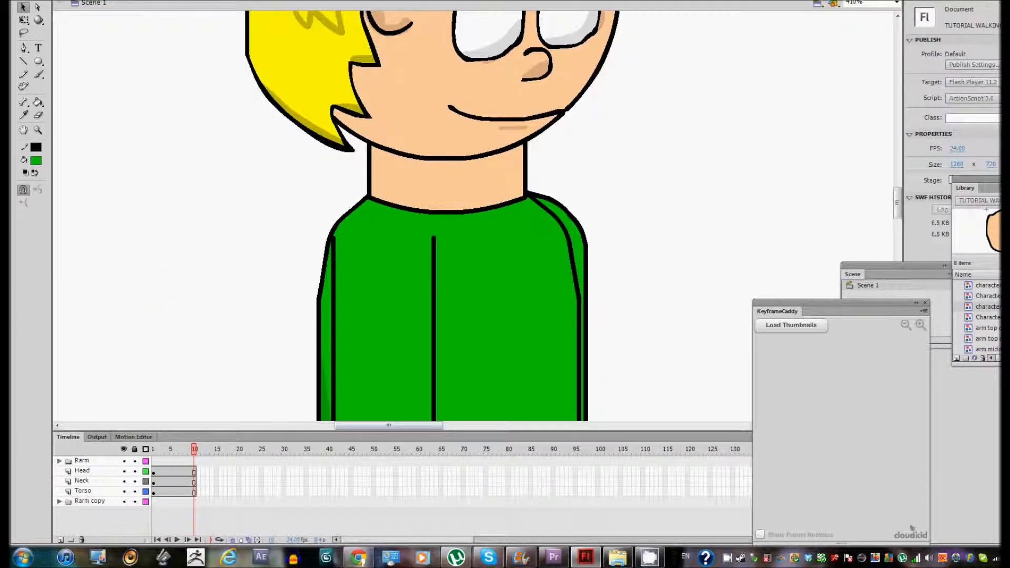
{"action": "left_click", "coordinate": [448, 402]}
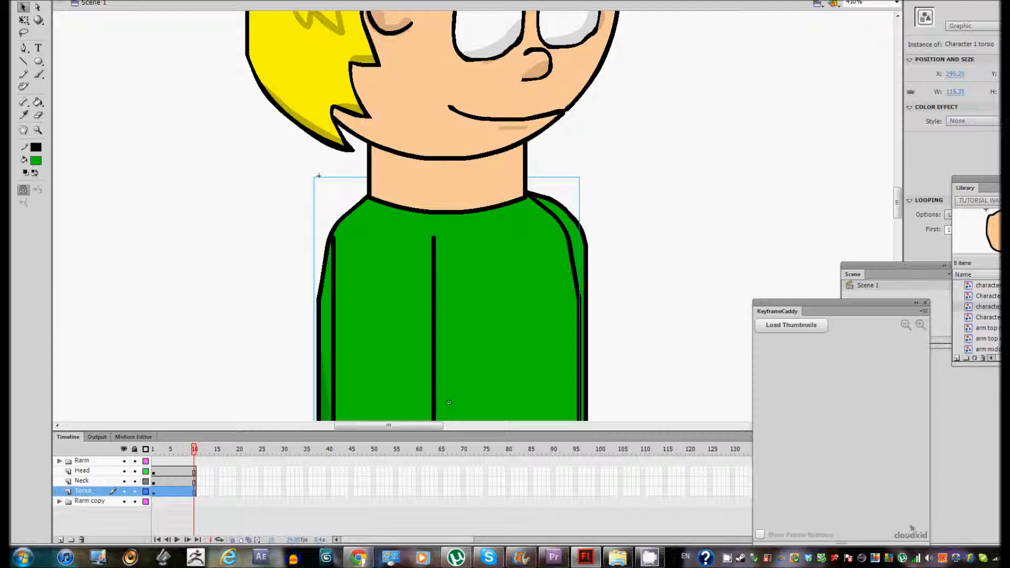
{"action": "double_click", "coordinate": [448, 402]}
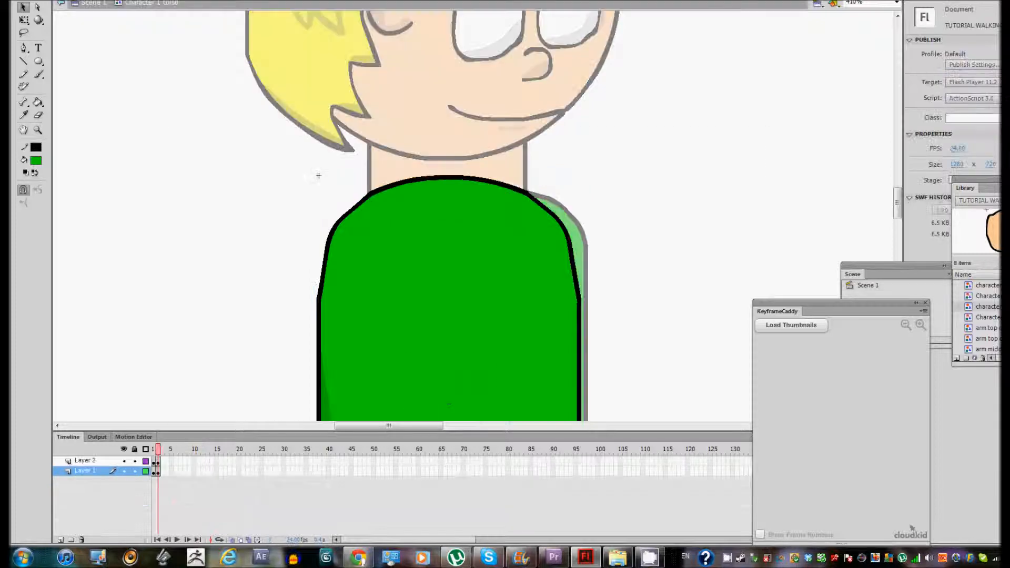
{"action": "left_click_drag", "start_coordinate": [598, 161], "coordinate": [510, 229]}
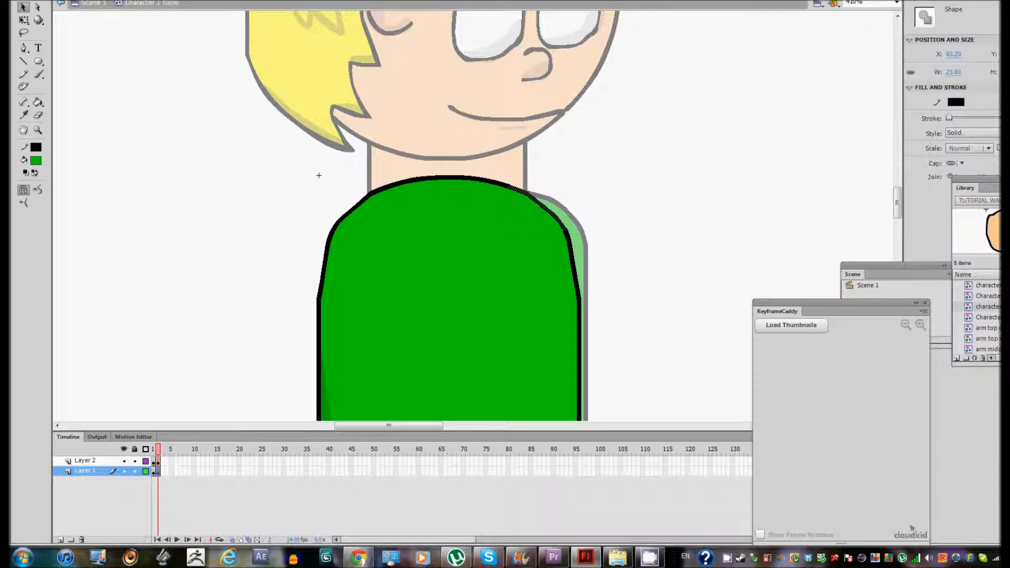
{"action": "left_click", "coordinate": [319, 175]}
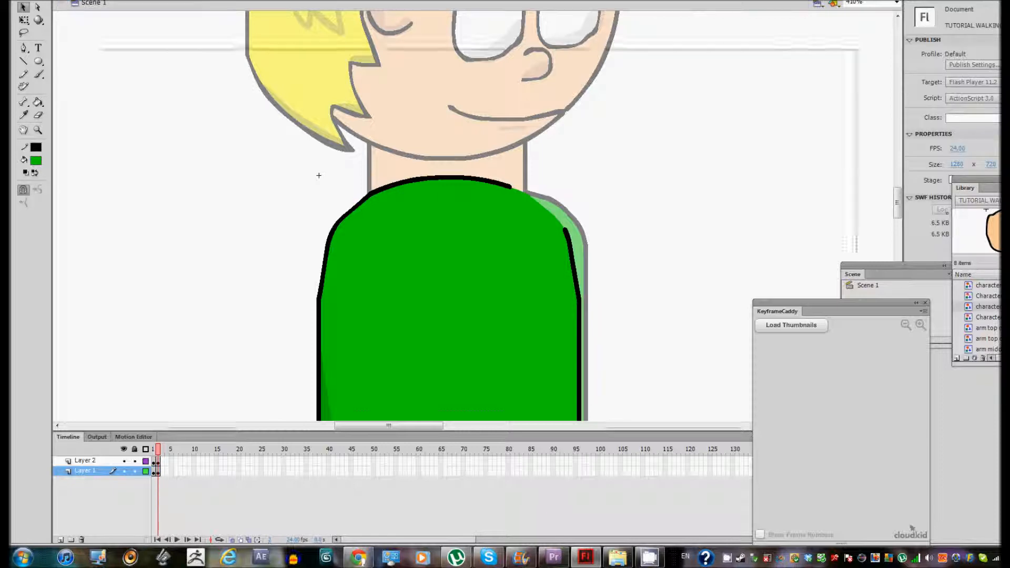
{"action": "double_click", "coordinate": [319, 175]}
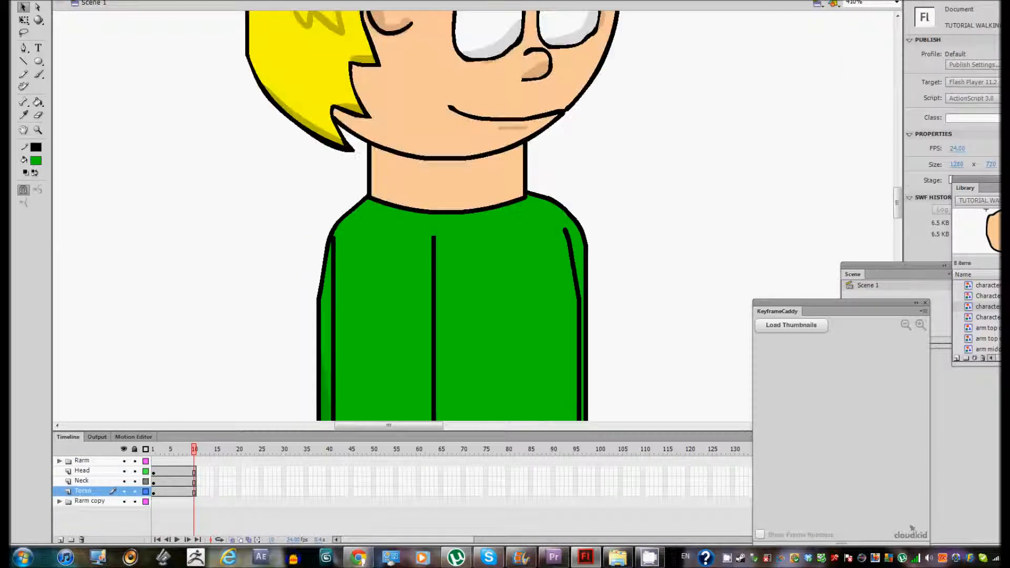
Reopen the torso symbol, shift the upper end of the rear armhole line slightly toward the arm, and return to the main scene
{"action": "left_click", "coordinate": [448, 352]}
{"action": "double_click", "coordinate": [449, 352]}
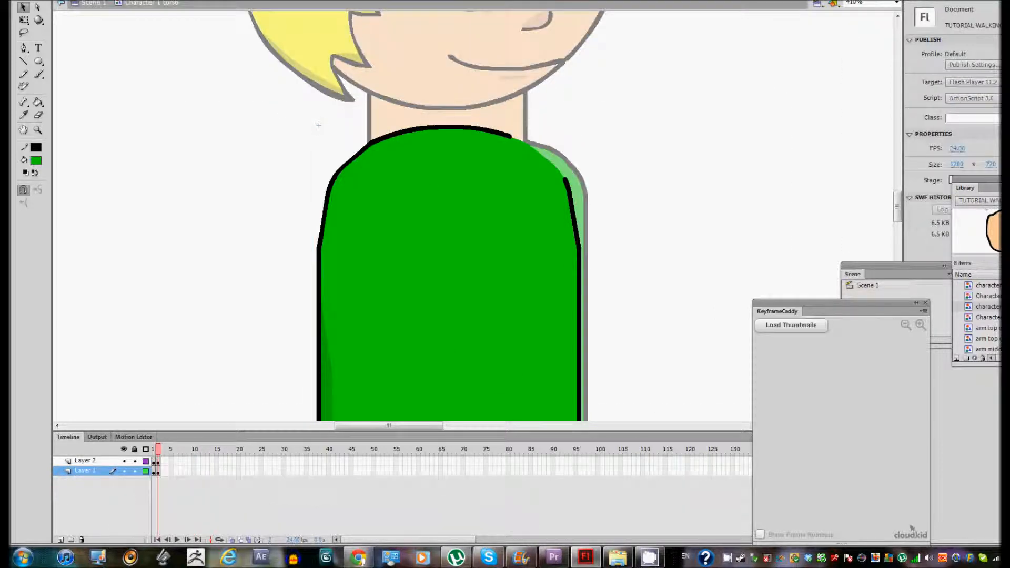
{"action": "key", "text": "Delete"}
{"action": "key", "text": "ctrl+e"}
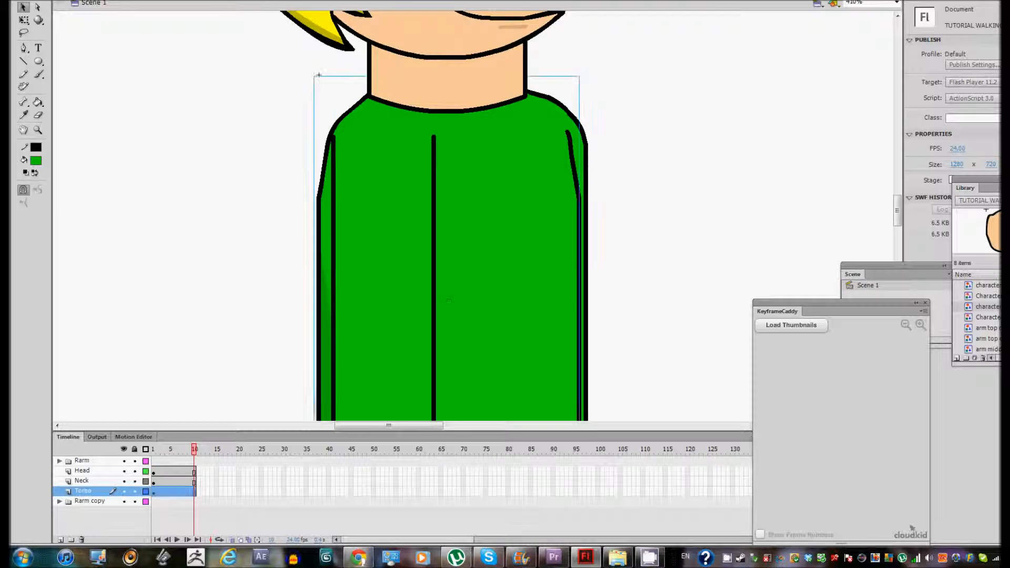
{"action": "scroll", "coordinate": [657, 236], "scroll_direction": "up", "scroll_amount": 1}
{"action": "left_click", "coordinate": [657, 237]}
{"action": "double_click", "coordinate": [505, 263]}
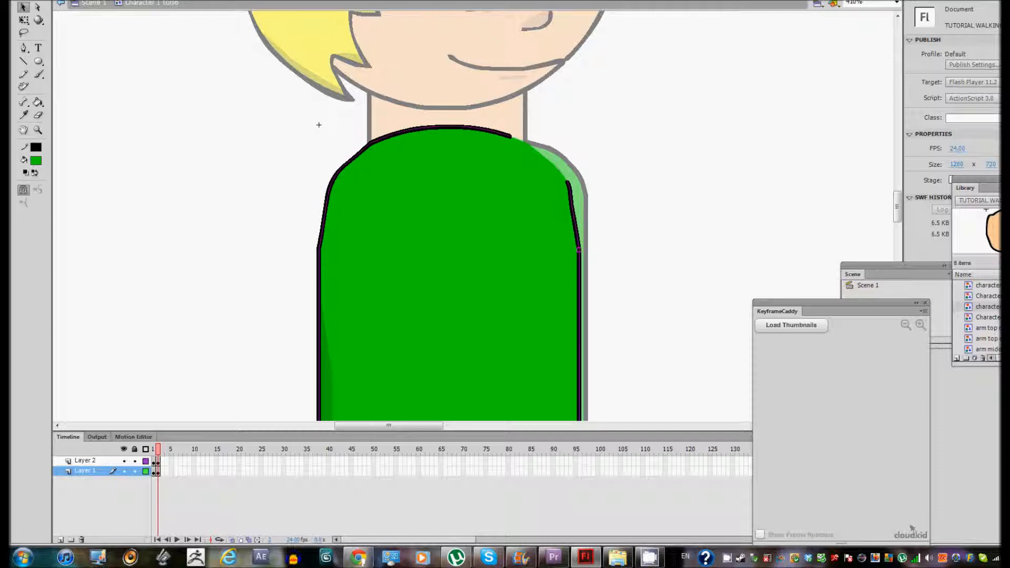
{"action": "double_click", "coordinate": [319, 125]}
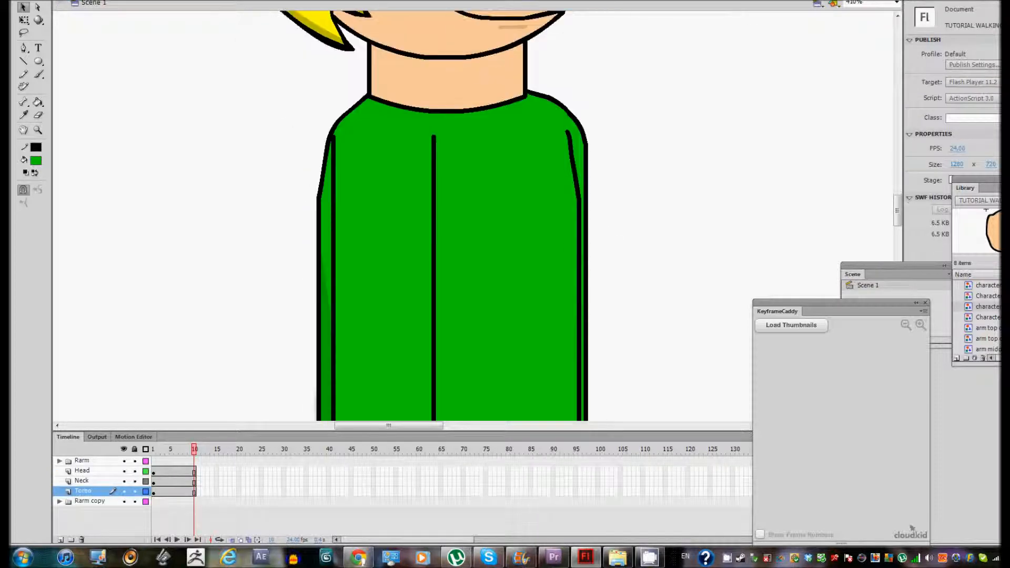
Select the Rarm copy folder and nudge the whole rear arm slightly outward from the torso
{"action": "scroll", "coordinate": [432, 215], "scroll_direction": "up", "scroll_amount": 2}
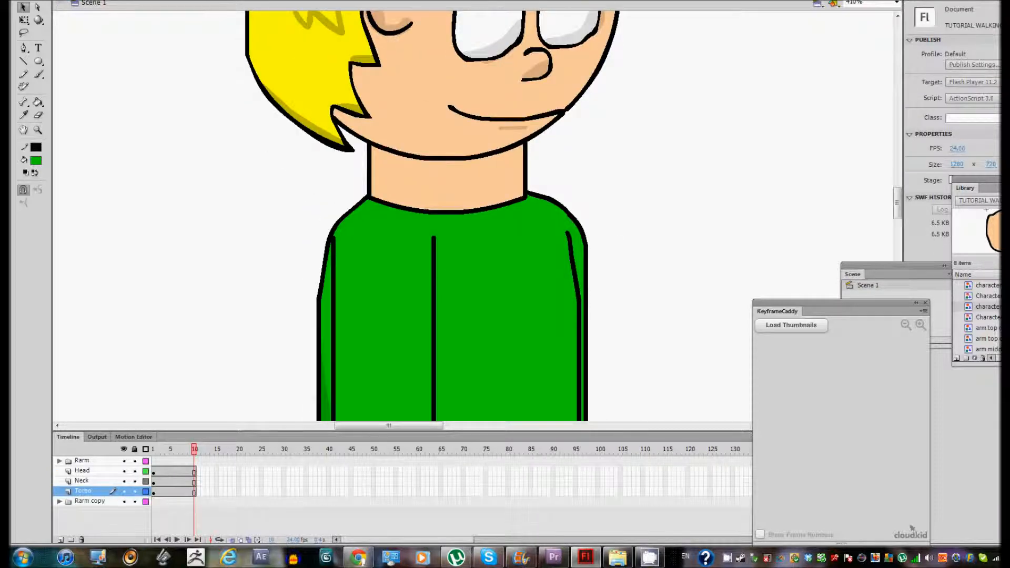
{"action": "left_click", "coordinate": [90, 501]}
{"action": "scroll", "coordinate": [403, 215], "scroll_direction": "down", "scroll_amount": 2}
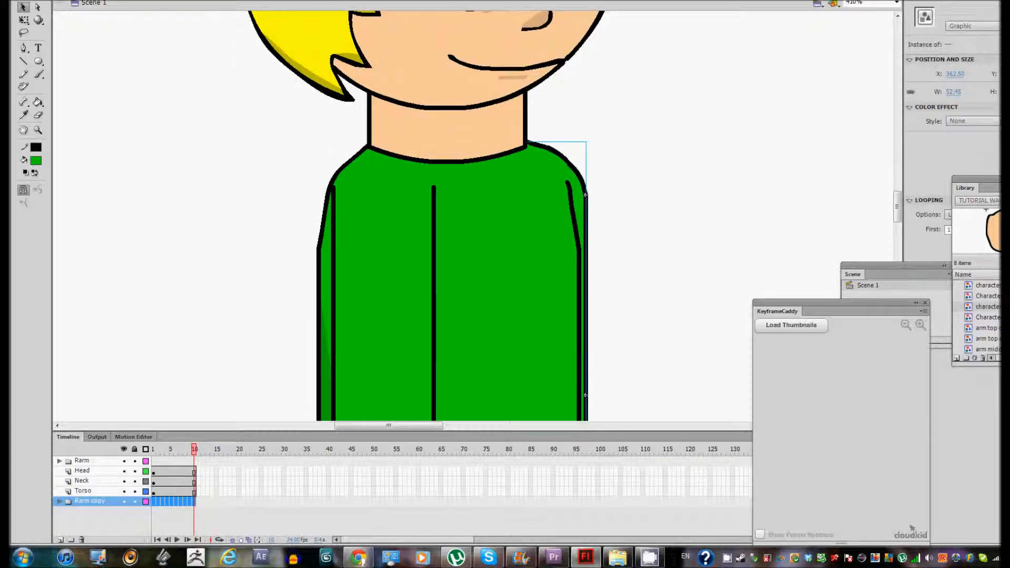
{"action": "key", "text": "Left"}
{"action": "key", "text": "Right"}
{"action": "key", "text": "Up"}
{"action": "key", "text": "Right"}
{"action": "left_click", "coordinate": [657, 236]}
{"action": "scroll", "coordinate": [657, 237], "scroll_direction": "down", "scroll_amount": 4}
{"action": "scroll", "coordinate": [383, 239], "scroll_direction": "up", "scroll_amount": 5}
Try nudging the whole front arm lower on the torso and undo the move
{"action": "left_click", "coordinate": [383, 240]}
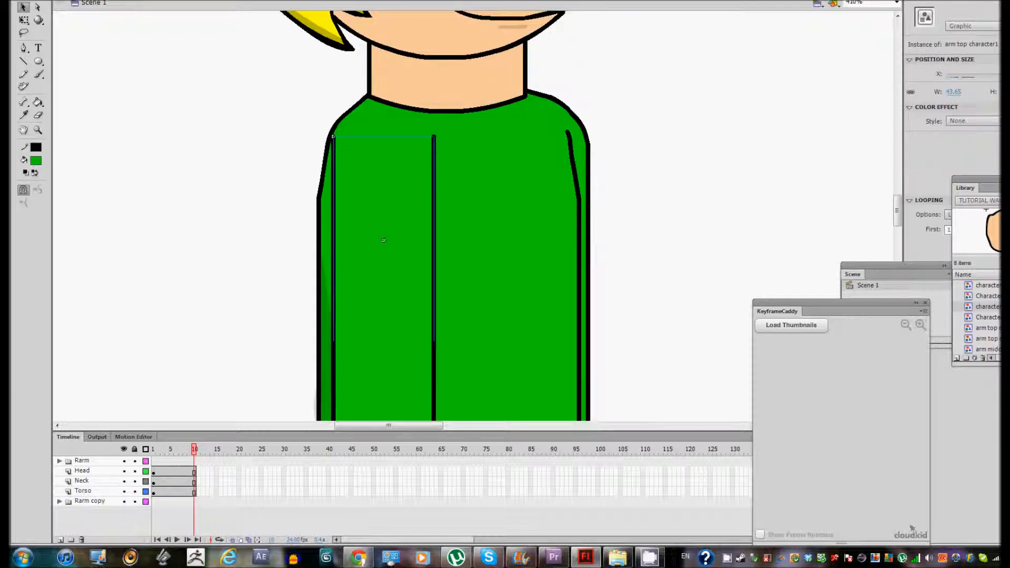
{"action": "left_click", "coordinate": [82, 461]}
{"action": "key", "text": "Down"}
{"action": "key", "text": "Down"}
{"action": "key", "text": "Down"}
{"action": "left_click", "coordinate": [657, 237]}
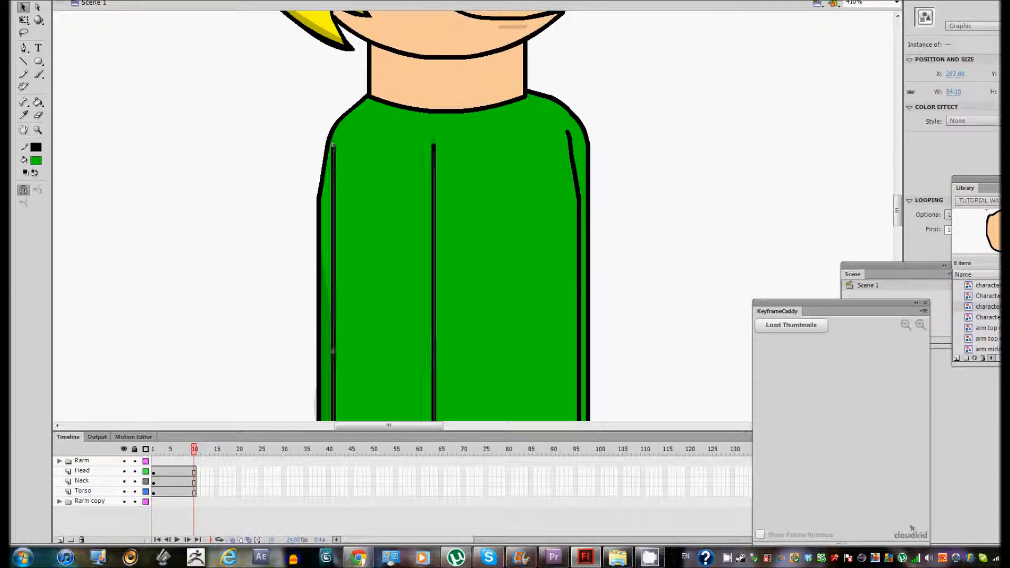
{"action": "key", "text": "ctrl+z"}
{"action": "key", "text": "ctrl+z"}
{"action": "key", "text": "ctrl+z"}
Reopen the torso symbol and smooth its front shoulder outline and rear armhole line into rounder curves
{"action": "scroll", "coordinate": [448, 263], "scroll_direction": "up", "scroll_amount": 1}
{"action": "scroll", "coordinate": [448, 263], "scroll_direction": "down", "scroll_amount": 1}
{"action": "left_click_drag", "start_coordinate": [450, 301], "coordinate": [449, 301]}
{"action": "double_click", "coordinate": [449, 301]}
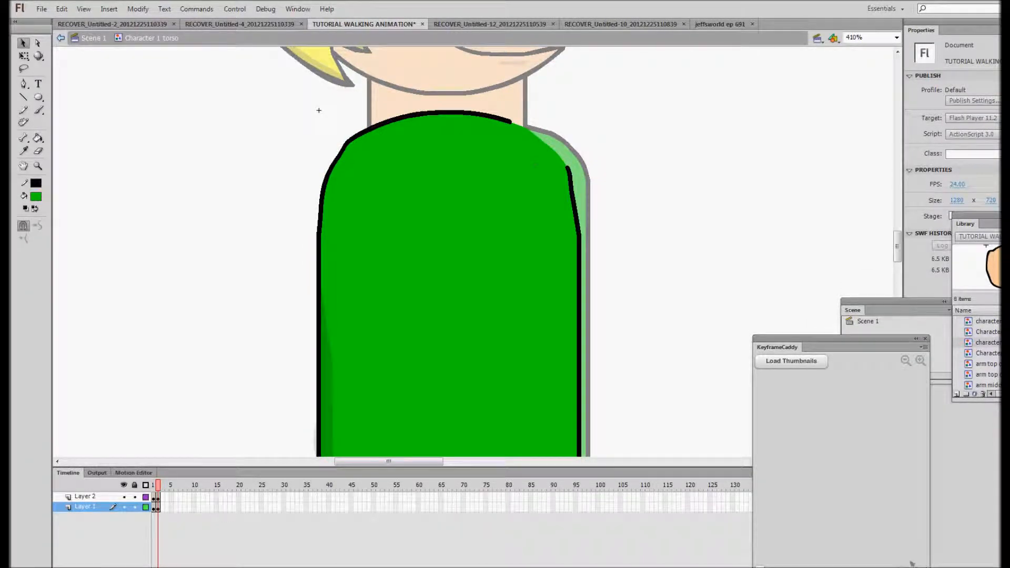
{"action": "left_click_drag", "start_coordinate": [535, 164], "coordinate": [608, 274]}
{"action": "left_click", "coordinate": [37, 226]}
{"action": "left_click", "coordinate": [38, 225]}
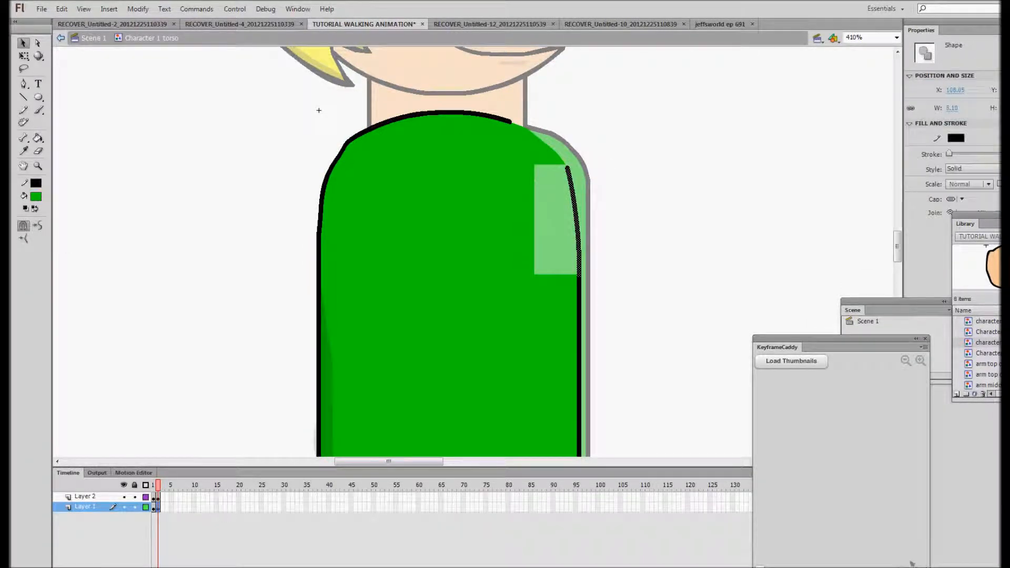
{"action": "left_click", "coordinate": [318, 110]}
Fill the gap beside the rear armhole line with the torso's green and return to the main scene
{"action": "scroll", "coordinate": [319, 158], "scroll_direction": "up", "scroll_amount": 2}
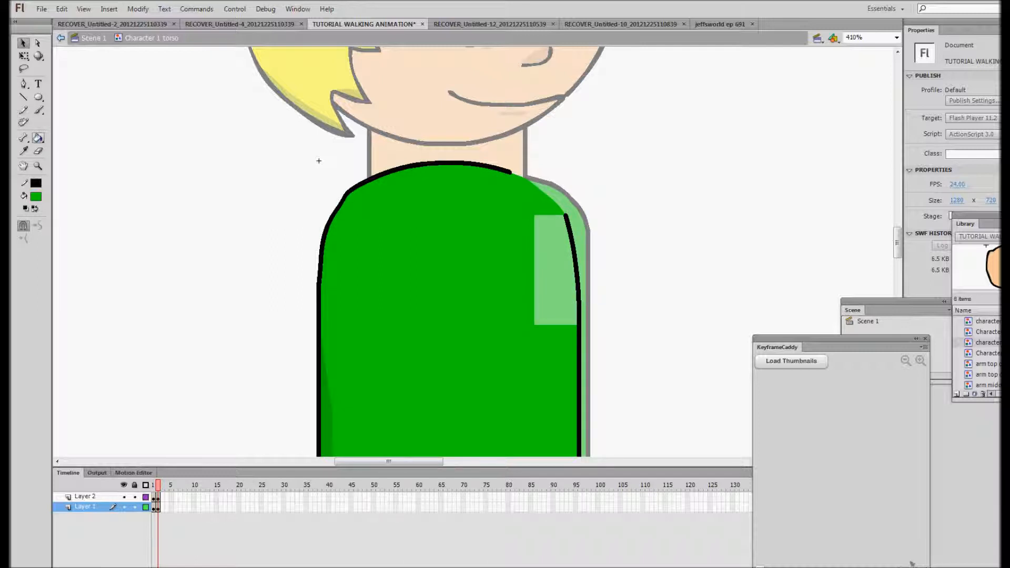
{"action": "key", "text": "k"}
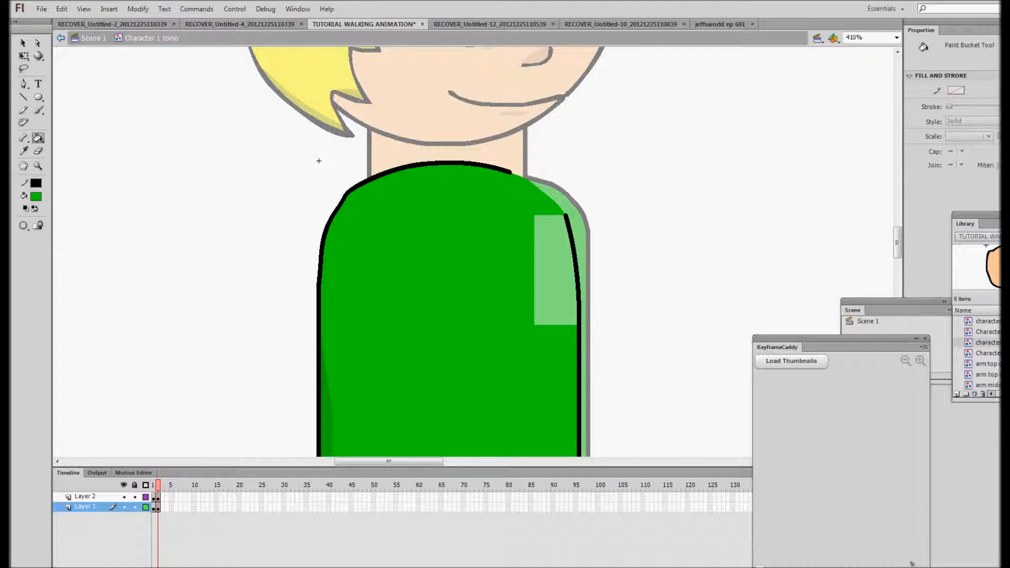
{"action": "scroll", "coordinate": [474, 263], "scroll_direction": "down", "scroll_amount": 2}
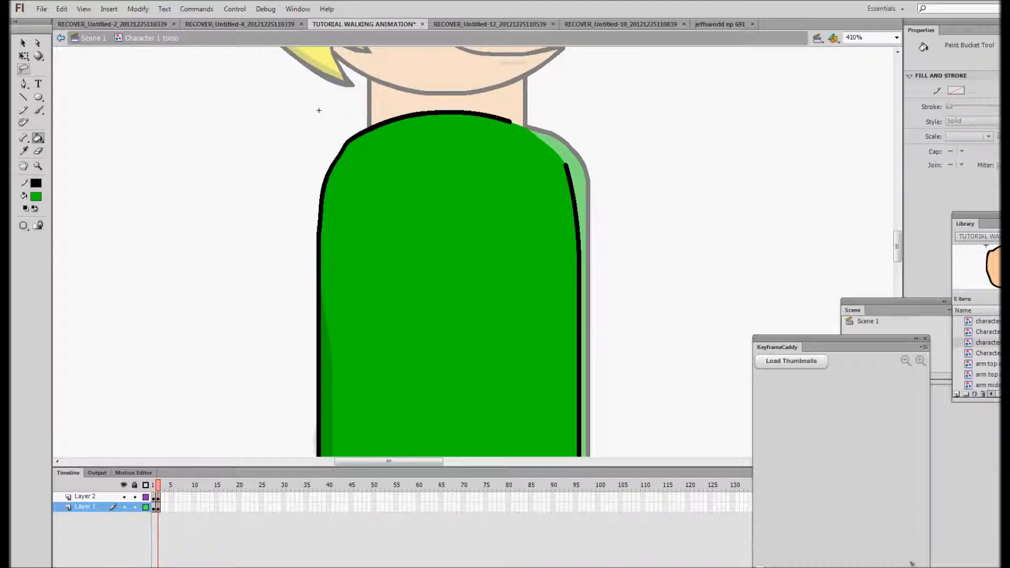
{"action": "left_click", "coordinate": [23, 43]}
{"action": "left_click", "coordinate": [94, 38]}
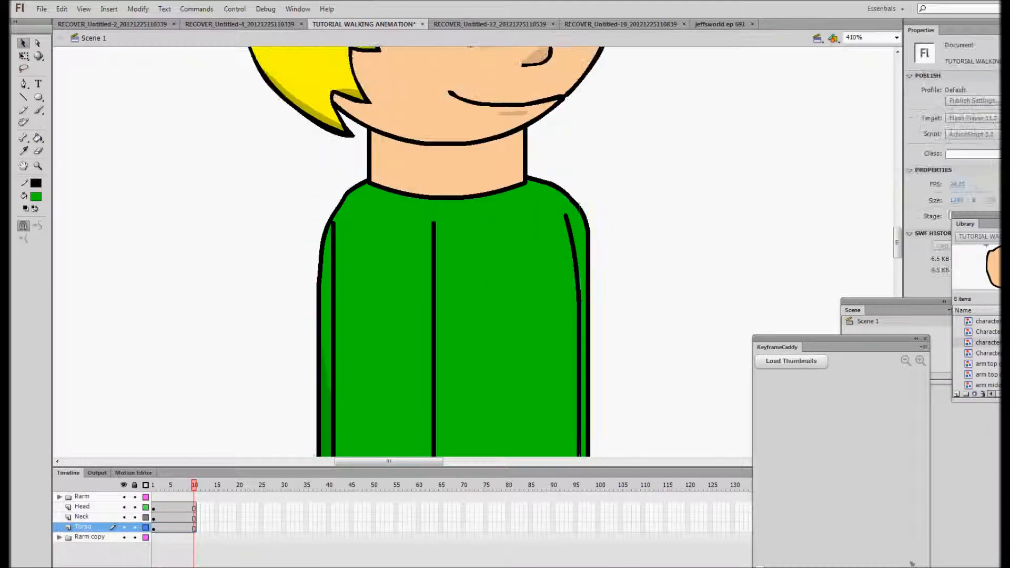
Examine the whole character's proportions and how the arms, torso, neck and head fit together
{"action": "left_click", "coordinate": [38, 166]}
{"action": "left_click", "coordinate": [251, 246]}
{"action": "left_click", "coordinate": [250, 246]}
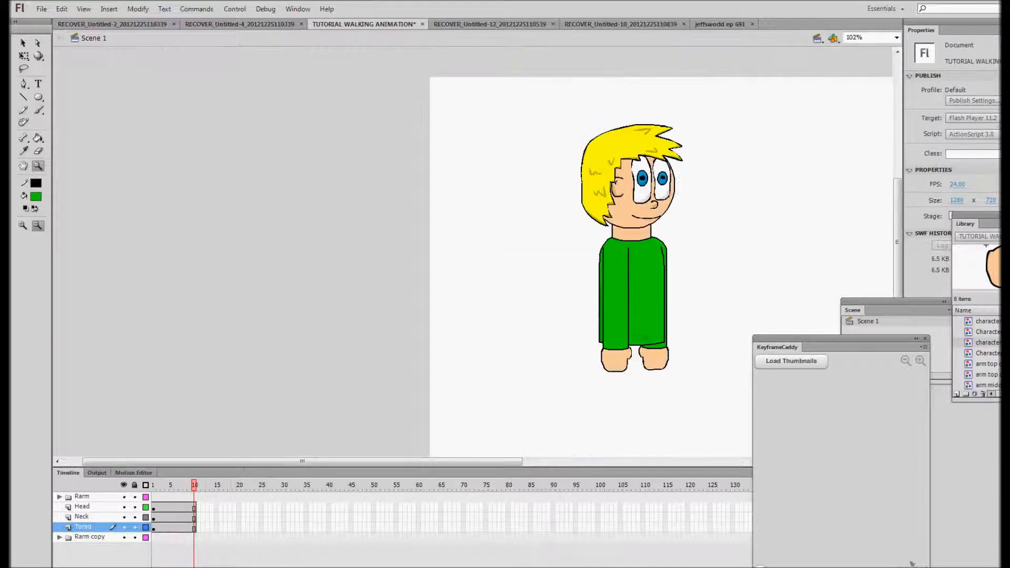
{"action": "left_click", "coordinate": [250, 246]}
{"action": "left_click_drag", "start_coordinate": [316, 190], "coordinate": [500, 372]}
{"action": "scroll", "coordinate": [474, 263], "scroll_direction": "up", "scroll_amount": 2}
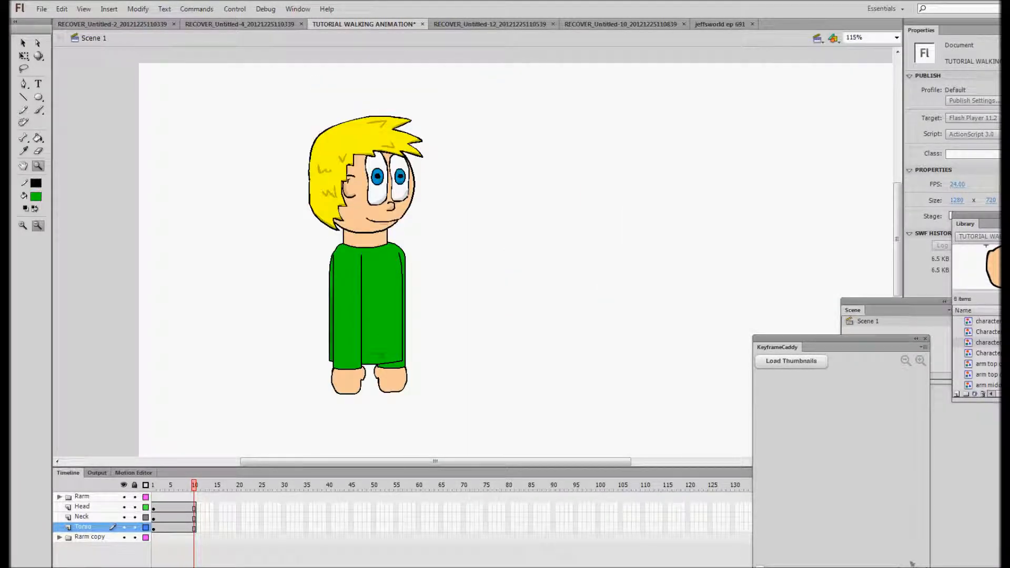
{"action": "left_click_drag", "start_coordinate": [241, 145], "coordinate": [581, 423]}
{"action": "scroll", "coordinate": [568, 400], "scroll_direction": "up", "scroll_amount": 2}
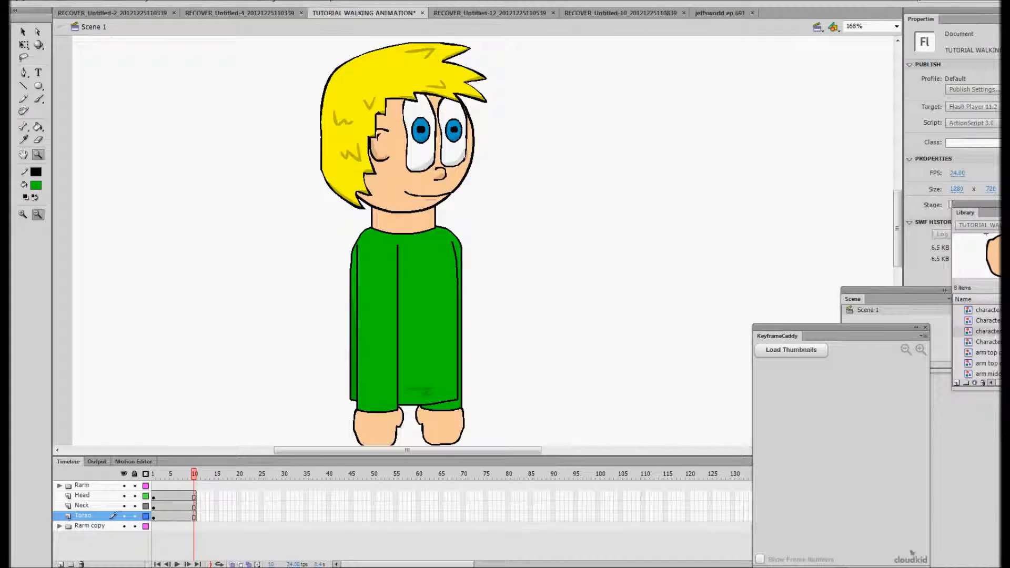
Try shifting the head and neck together slightly forward on the torso
{"action": "left_click", "coordinate": [23, 43]}
{"action": "left_click", "coordinate": [405, 195]}
{"action": "left_click", "coordinate": [405, 233], "text": "shift"}
{"action": "left_click_drag", "start_coordinate": [434, 195], "coordinate": [439, 195]}
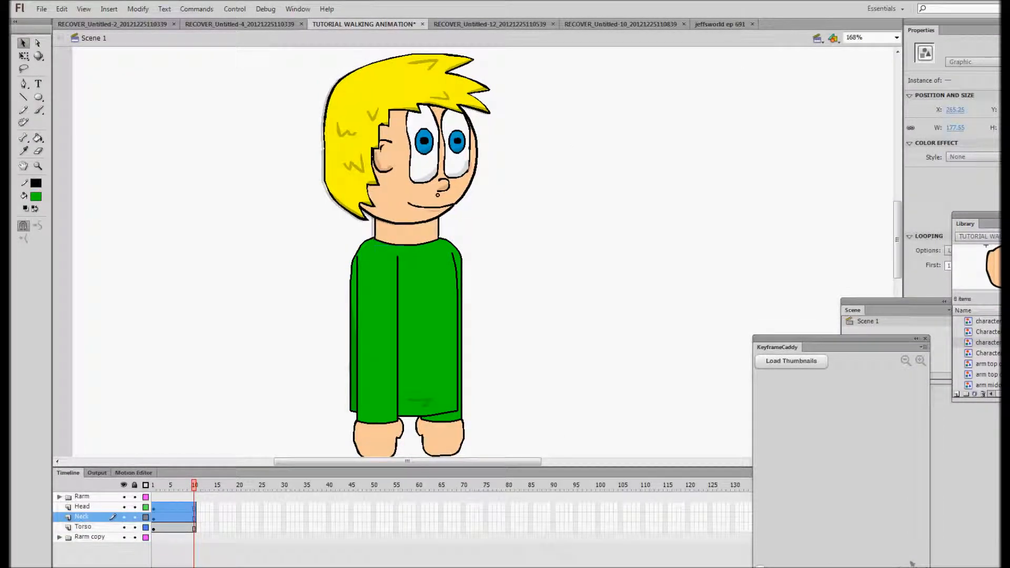
{"action": "left_click", "coordinate": [531, 211]}
{"action": "scroll", "coordinate": [408, 252], "scroll_direction": "down", "scroll_amount": 1}
{"action": "scroll", "coordinate": [407, 252], "scroll_direction": "up", "scroll_amount": 2}
{"action": "scroll", "coordinate": [407, 252], "scroll_direction": "down", "scroll_amount": 1}
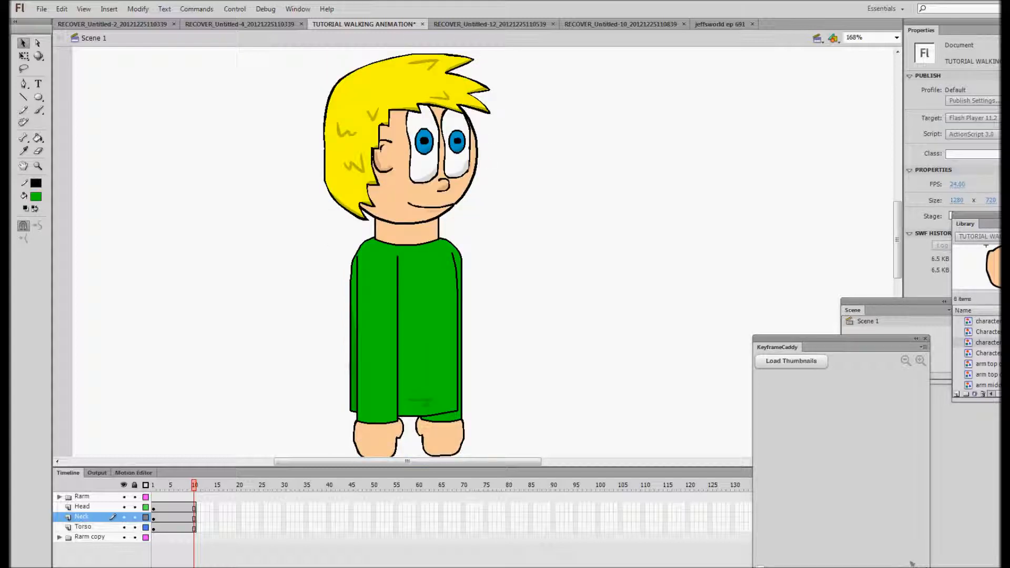
Move the head and neck together back to their former place over the torso
{"action": "left_click", "coordinate": [405, 195]}
{"action": "left_click", "coordinate": [405, 233], "text": "shift"}
{"action": "left_click_drag", "start_coordinate": [405, 232], "coordinate": [402, 232]}
{"action": "left_click", "coordinate": [531, 210]}
{"action": "scroll", "coordinate": [407, 252], "scroll_direction": "down", "scroll_amount": 1}
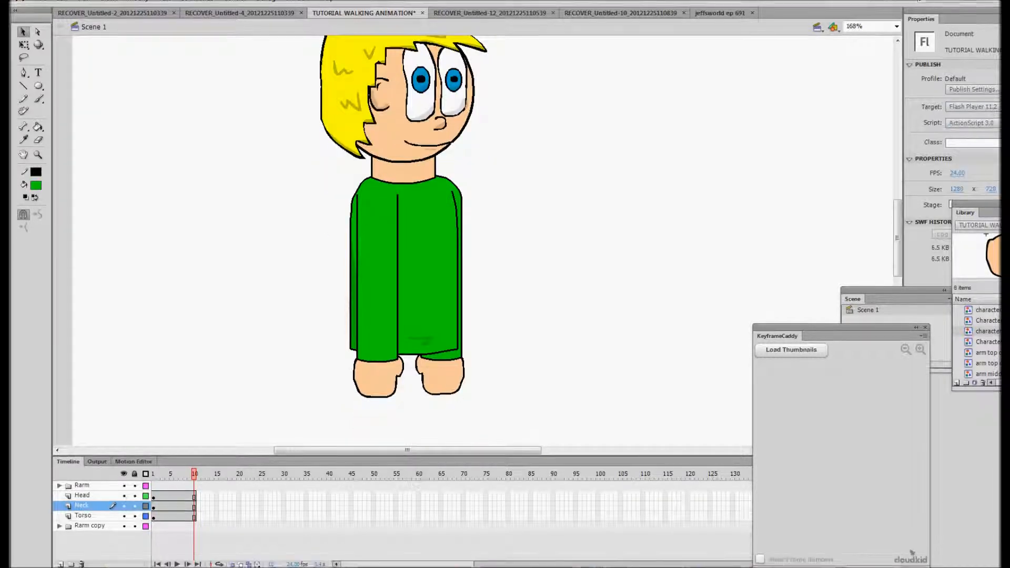
Check the torso and front arm layers, test the movie to preview the character, and close the preview
{"action": "left_click", "coordinate": [83, 491]}
{"action": "left_click", "coordinate": [236, 326]}
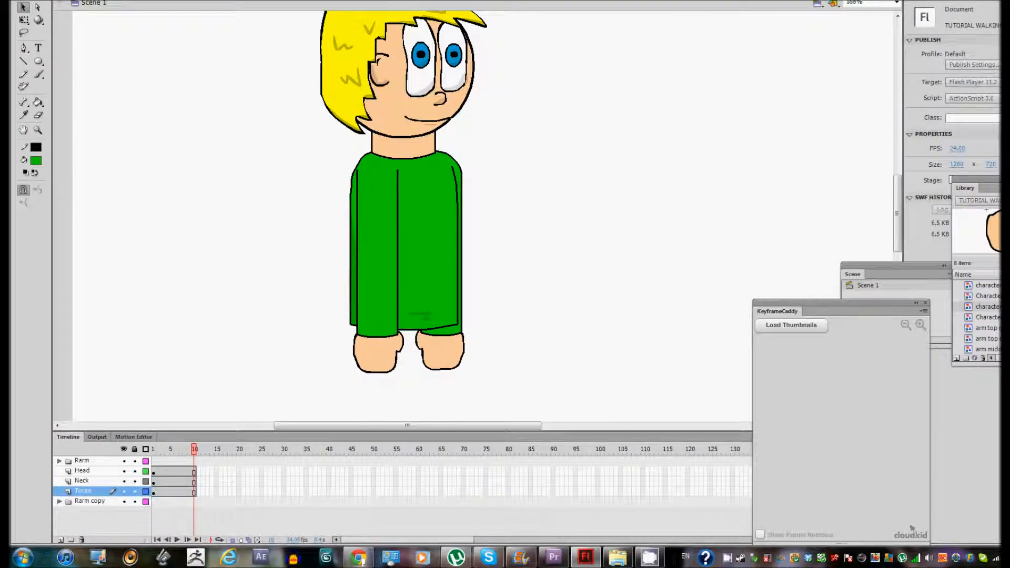
{"action": "left_click", "coordinate": [82, 460]}
{"action": "left_click", "coordinate": [378, 351]}
{"action": "left_click", "coordinate": [295, 326]}
{"action": "scroll", "coordinate": [295, 326], "scroll_direction": "up", "scroll_amount": 2}
{"action": "key", "text": "ctrl+Return"}
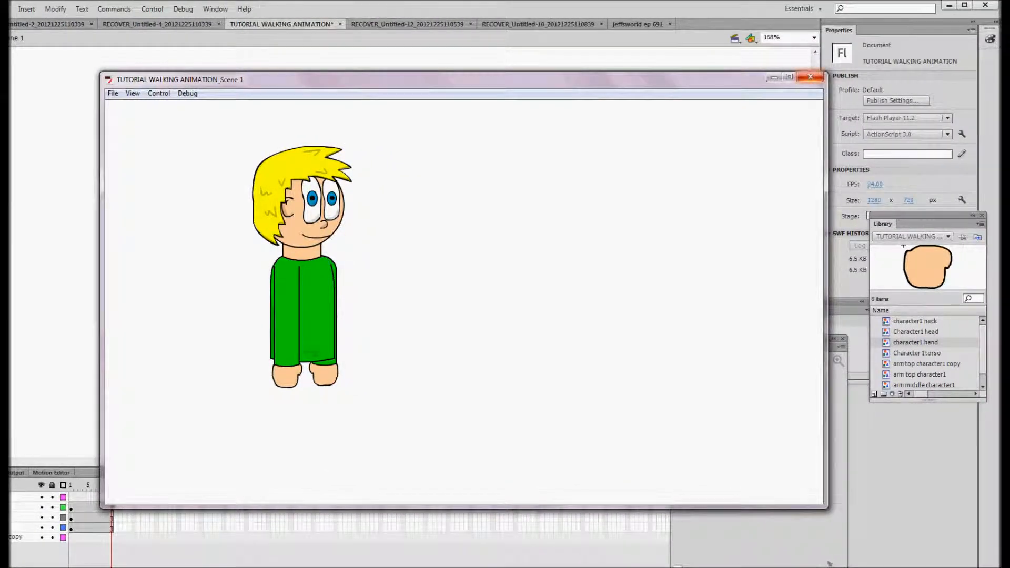
{"action": "key", "text": "ctrl+w"}
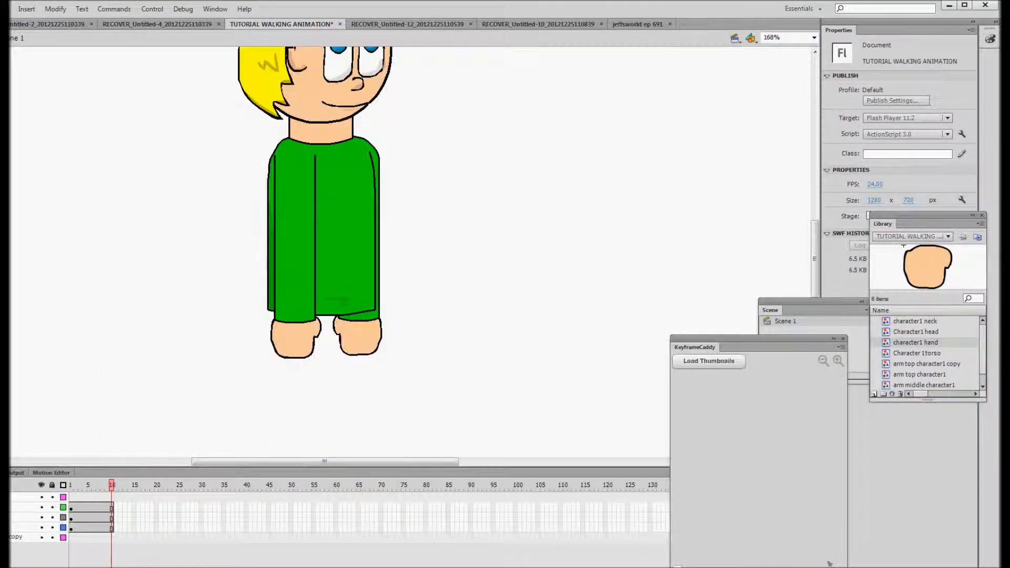
Remove the extra frame from the torso symbol's layers, return to the scene, and test the movie
{"action": "double_click", "coordinate": [345, 236]}
{"action": "scroll", "coordinate": [344, 237], "scroll_direction": "up", "scroll_amount": 3}
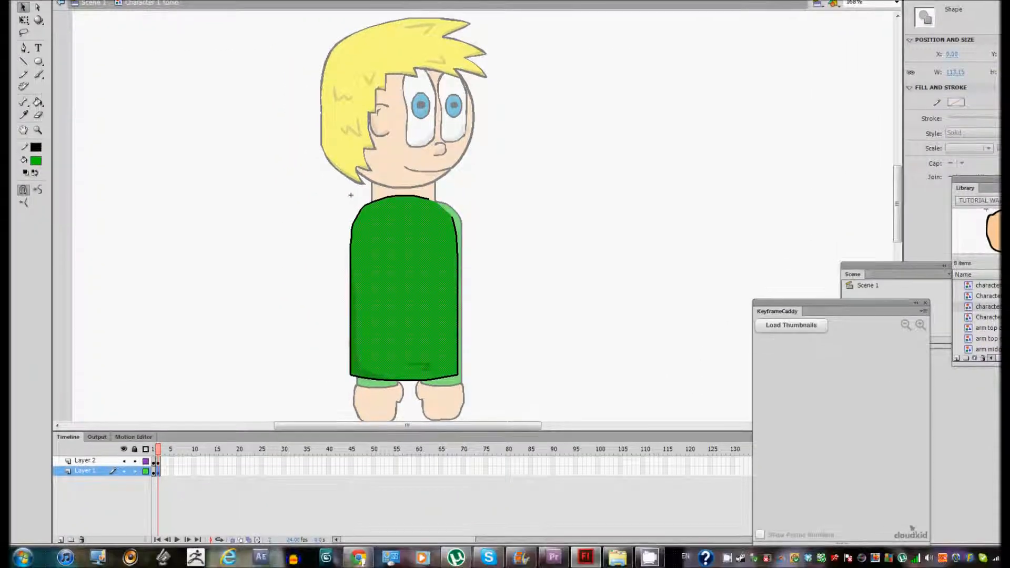
{"action": "left_click", "coordinate": [128, 509]}
{"action": "key", "text": "Return"}
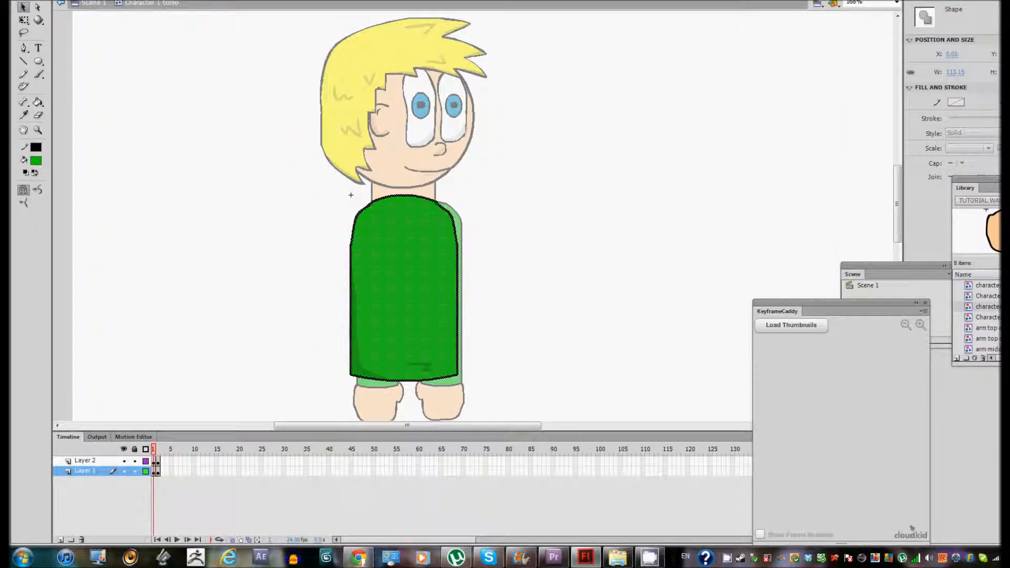
{"action": "left_click", "coordinate": [153, 472]}
{"action": "right_click", "coordinate": [152, 471]}
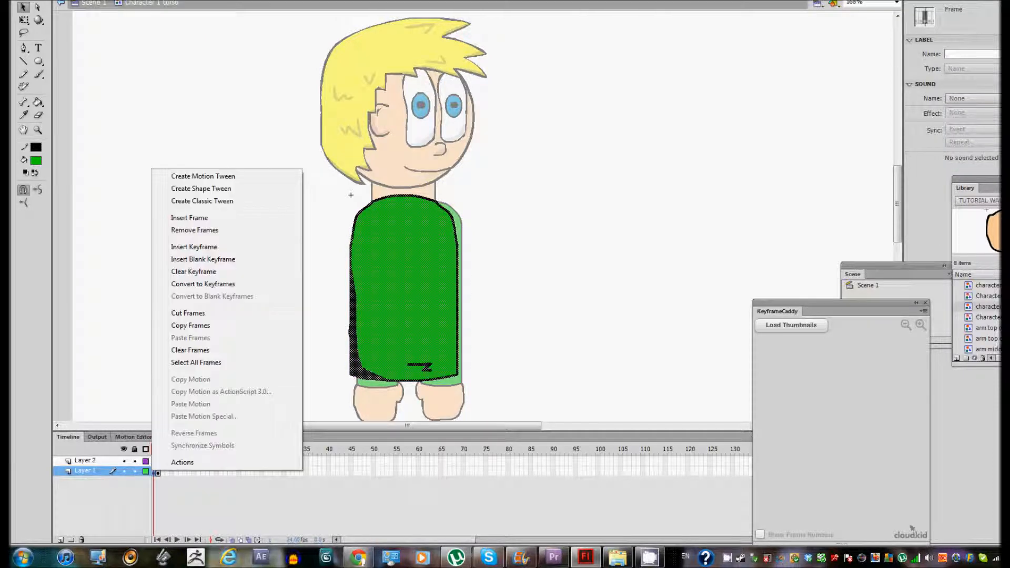
{"action": "left_click", "coordinate": [222, 229]}
{"action": "double_click", "coordinate": [225, 221]}
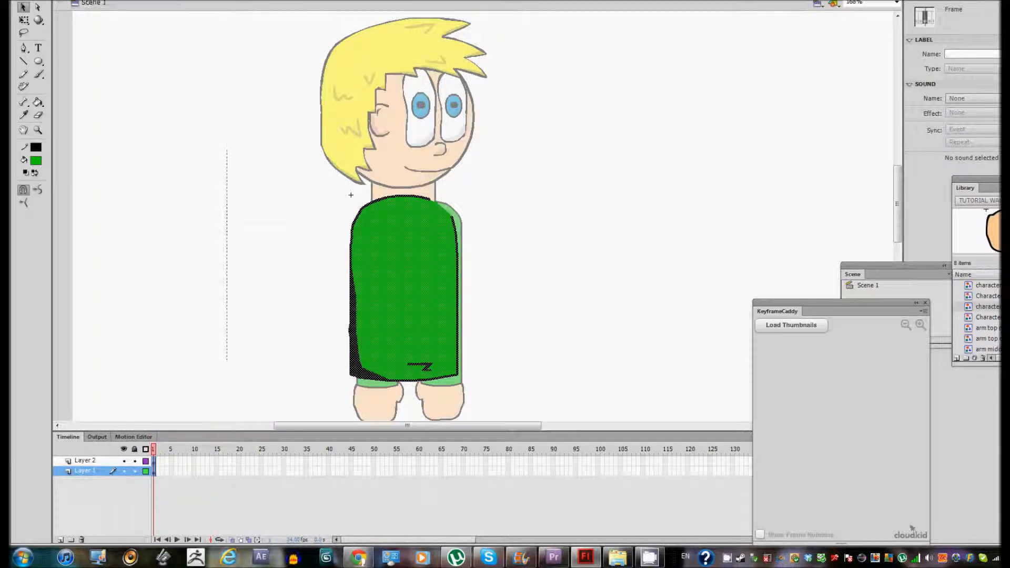
{"action": "key", "text": "ctrl+Return"}
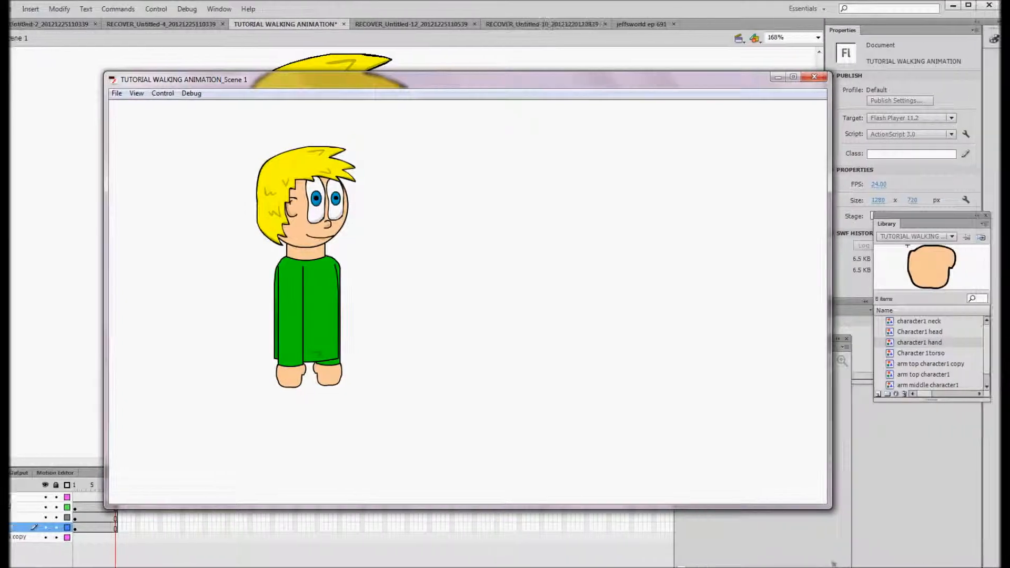
{"action": "left_click", "coordinate": [810, 76]}
Try shifting the whole front arm slightly forward across the torso
{"action": "left_click", "coordinate": [56, 460]}
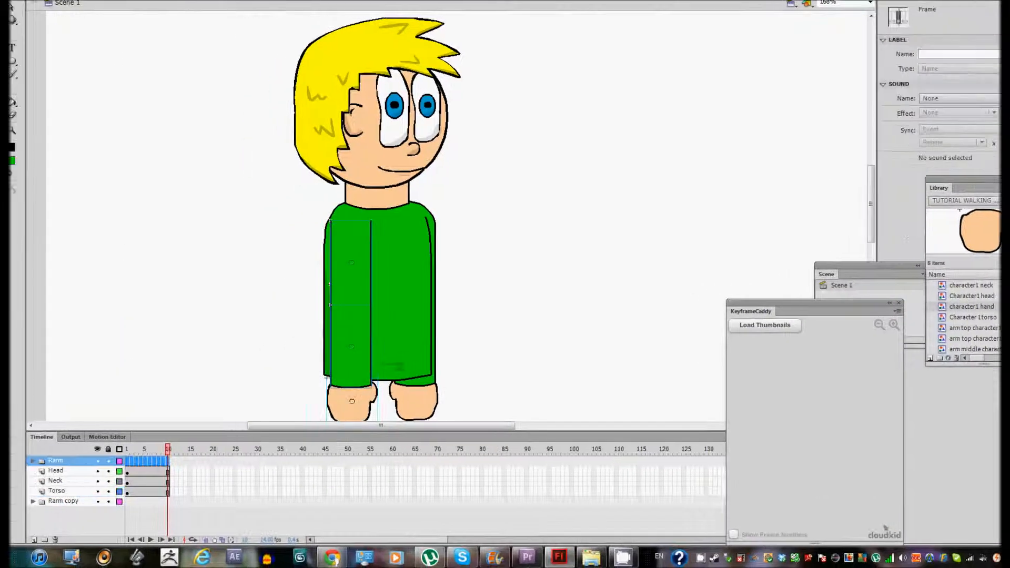
{"action": "key", "text": "Right"}
{"action": "key", "text": "Right"}
{"action": "key", "text": "Right"}
{"action": "key", "text": "Right"}
{"action": "key", "text": "Right"}
{"action": "key", "text": "Escape"}
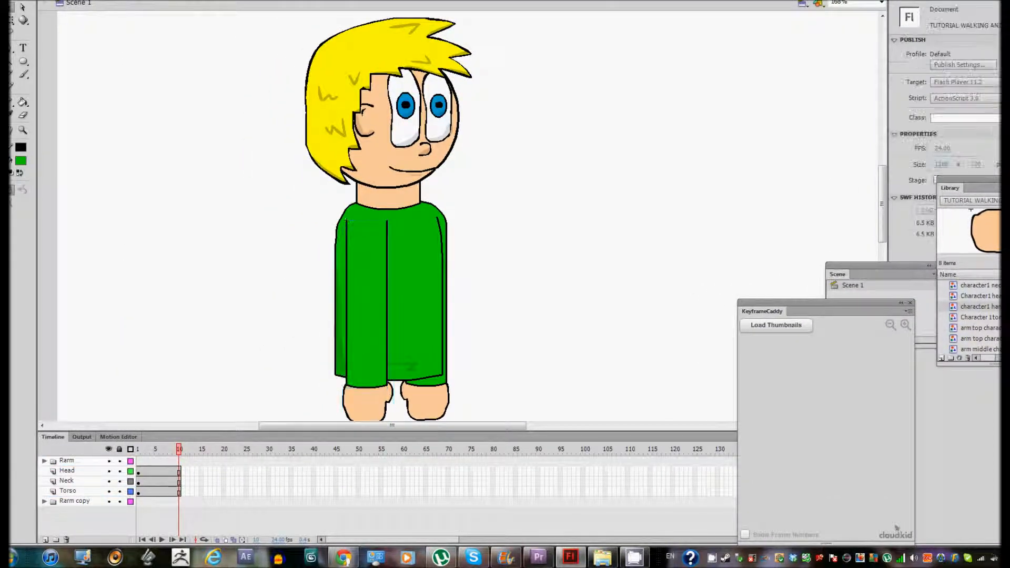
Nudge the whole back arm slightly inward behind the torso so its shoulder lines up more closely
{"action": "left_click", "coordinate": [89, 501]}
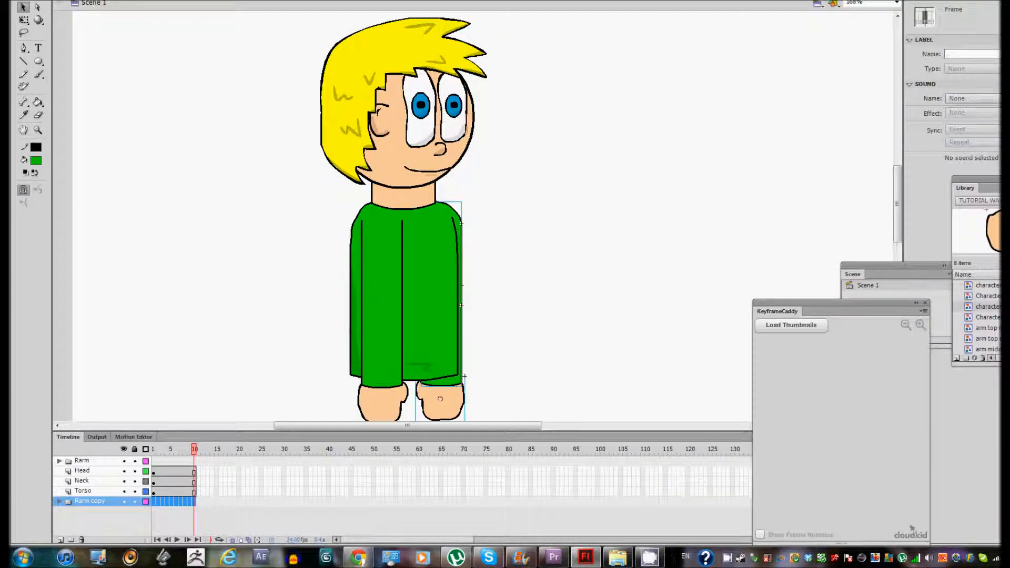
{"action": "key", "text": "Left"}
{"action": "key", "text": "Left"}
{"action": "key", "text": "Escape"}
{"action": "scroll", "coordinate": [412, 216], "scroll_direction": "down", "scroll_amount": 2}
{"action": "scroll", "coordinate": [413, 217], "scroll_direction": "up", "scroll_amount": 2}
{"action": "scroll", "coordinate": [412, 216], "scroll_direction": "down", "scroll_amount": 2}
{"action": "scroll", "coordinate": [412, 216], "scroll_direction": "up", "scroll_amount": 2}
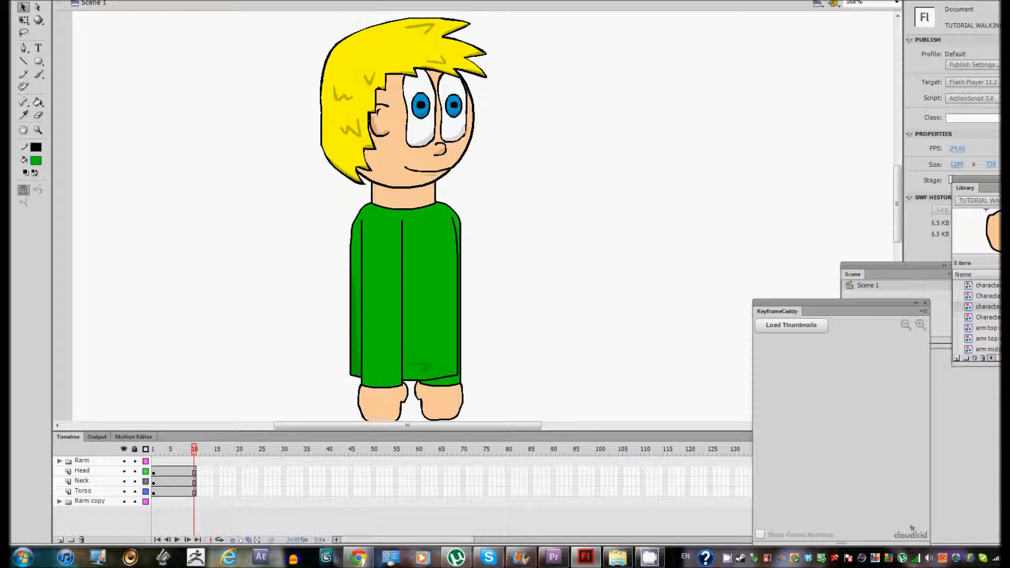
Inspect the shoulder outline inside the back arm's upper symbol and return to the scene
{"action": "double_click", "coordinate": [452, 226]}
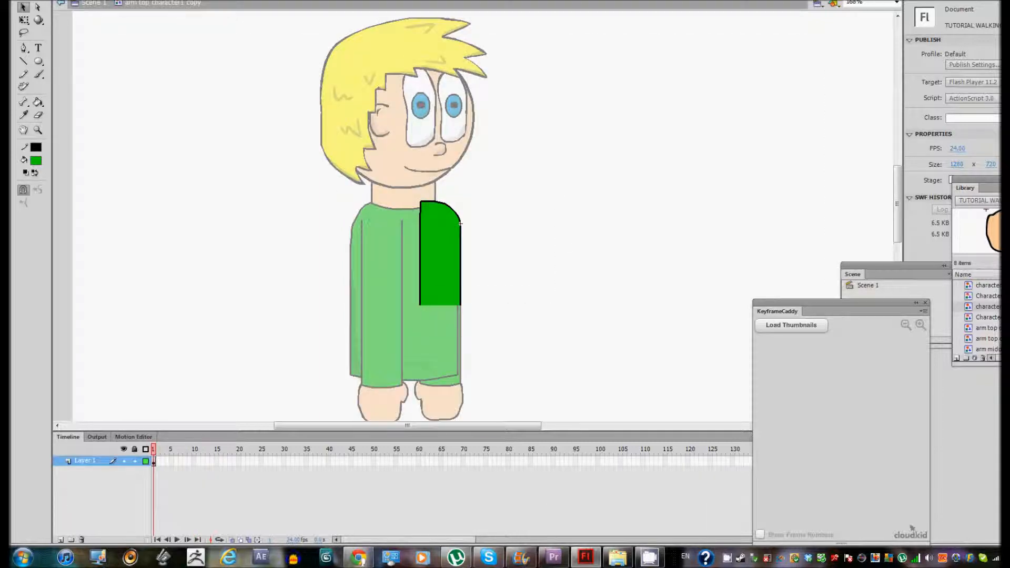
{"action": "left_click", "coordinate": [460, 223]}
{"action": "double_click", "coordinate": [460, 224]}
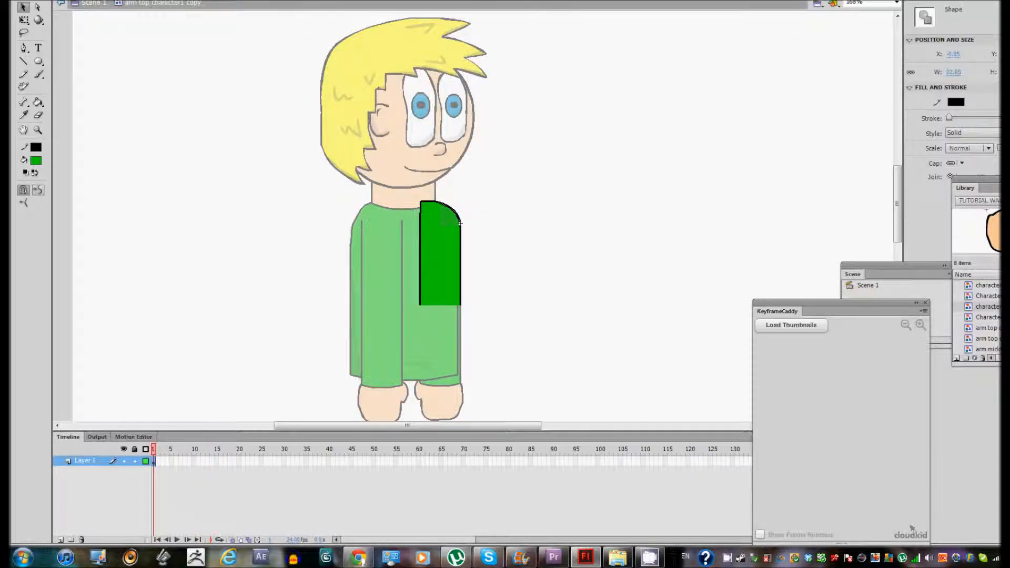
{"action": "left_click", "coordinate": [532, 221]}
{"action": "scroll", "coordinate": [473, 216], "scroll_direction": "down", "scroll_amount": 2}
{"action": "scroll", "coordinate": [473, 216], "scroll_direction": "up", "scroll_amount": 2}
Move the whole front arm back toward the rear edge of the torso
{"action": "left_click", "coordinate": [82, 461]}
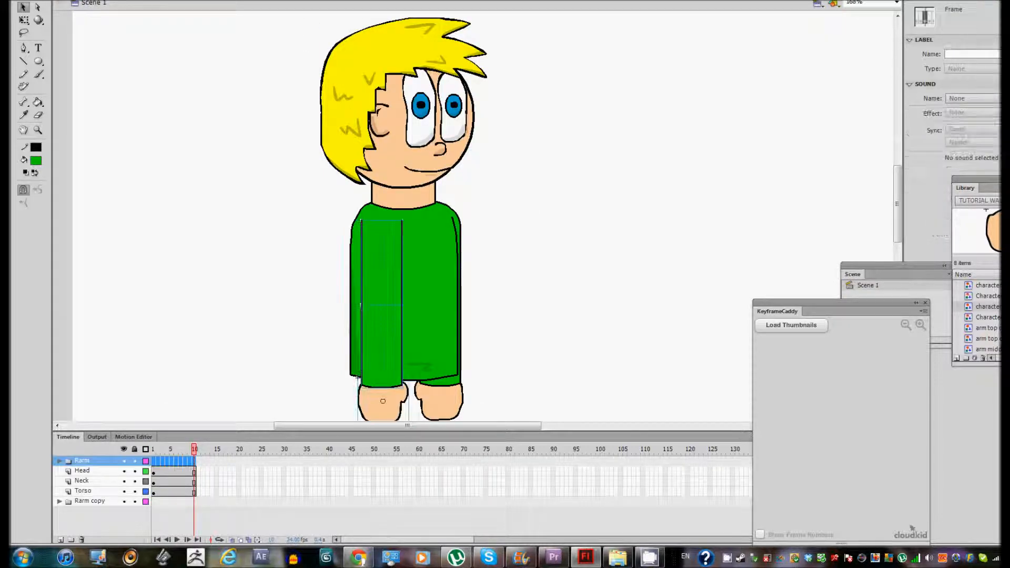
{"action": "left_click_drag", "start_coordinate": [382, 305], "coordinate": [377, 304]}
{"action": "left_click", "coordinate": [520, 294]}
{"action": "scroll", "coordinate": [520, 295], "scroll_direction": "down", "scroll_amount": 2}
{"action": "scroll", "coordinate": [521, 295], "scroll_direction": "up", "scroll_amount": 2}
{"action": "scroll", "coordinate": [521, 294], "scroll_direction": "down", "scroll_amount": 3}
{"action": "scroll", "coordinate": [413, 216], "scroll_direction": "up", "scroll_amount": 3}
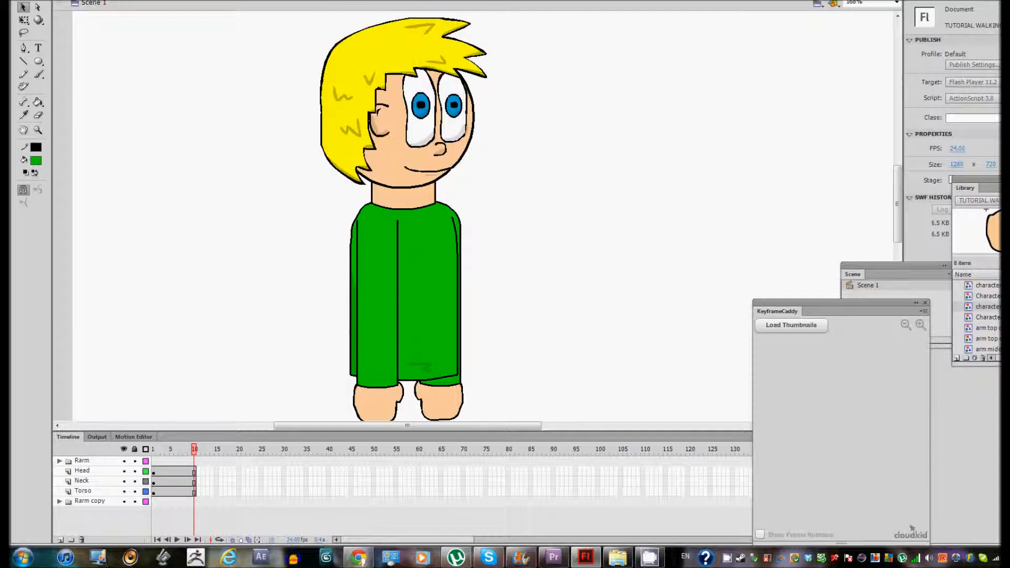
Inside the torso symbol, add a new layer and place it beneath Layer 1
{"action": "scroll", "coordinate": [412, 215], "scroll_direction": "down", "scroll_amount": 1}
{"action": "scroll", "coordinate": [427, 210], "scroll_direction": "down", "scroll_amount": 2}
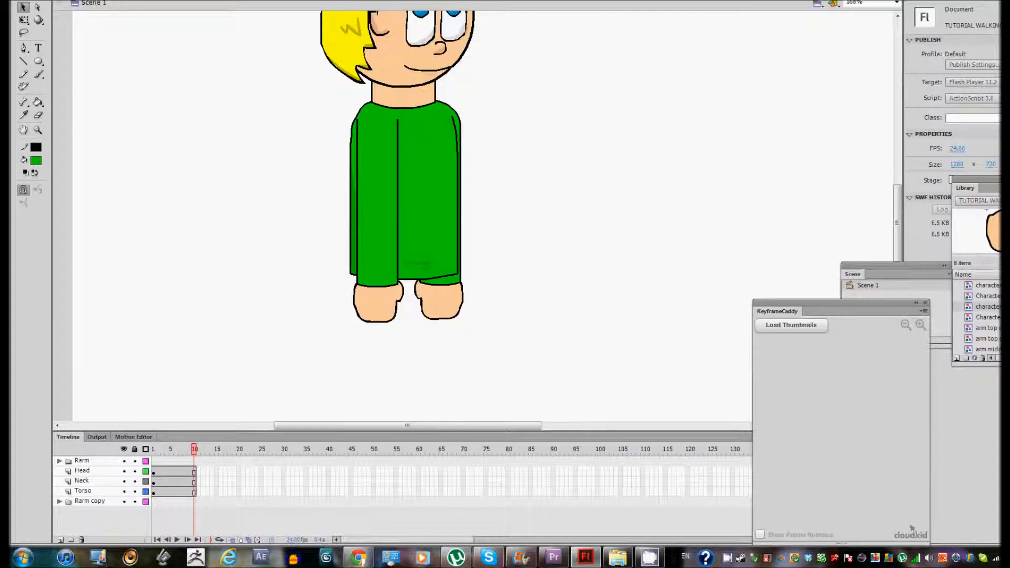
{"action": "double_click", "coordinate": [427, 200]}
{"action": "left_click", "coordinate": [521, 253]}
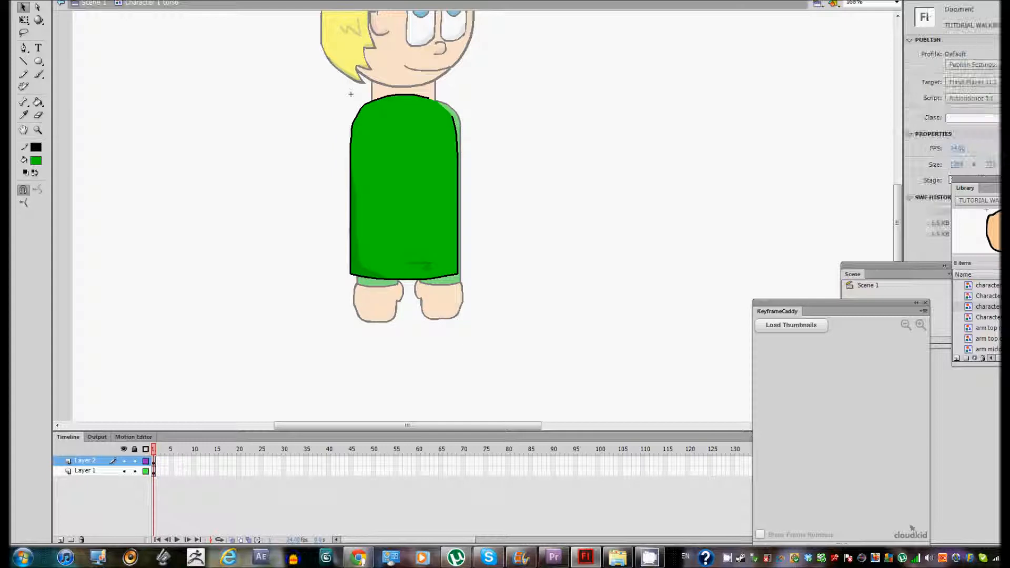
{"action": "left_click", "coordinate": [85, 471]}
{"action": "left_click", "coordinate": [61, 539]}
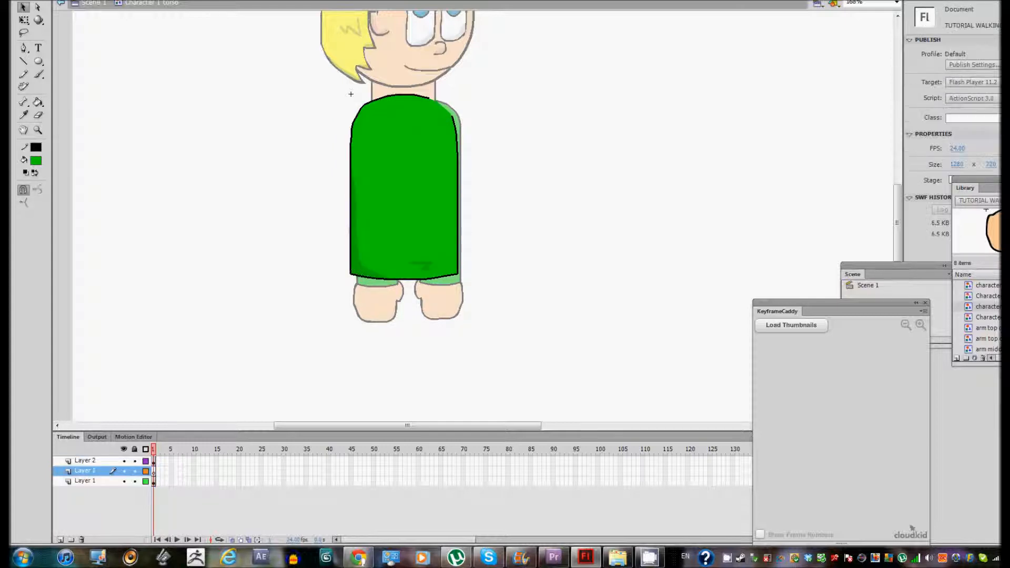
{"action": "left_click_drag", "start_coordinate": [85, 481], "coordinate": [85, 484]}
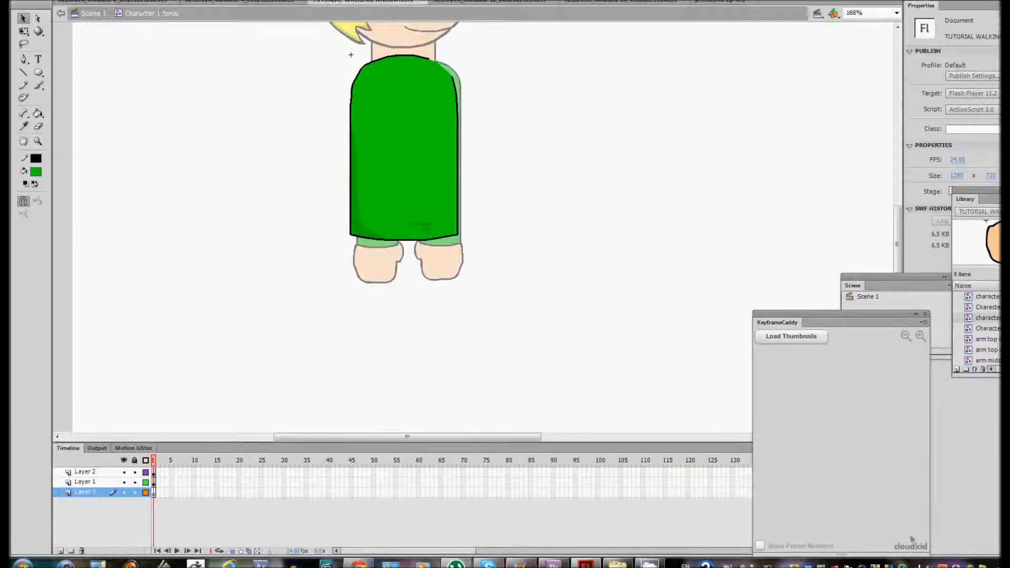
Draw a rounded black hip outline below the shirt on the new bottom layer with the Pencil tool
{"action": "key", "text": "b"}
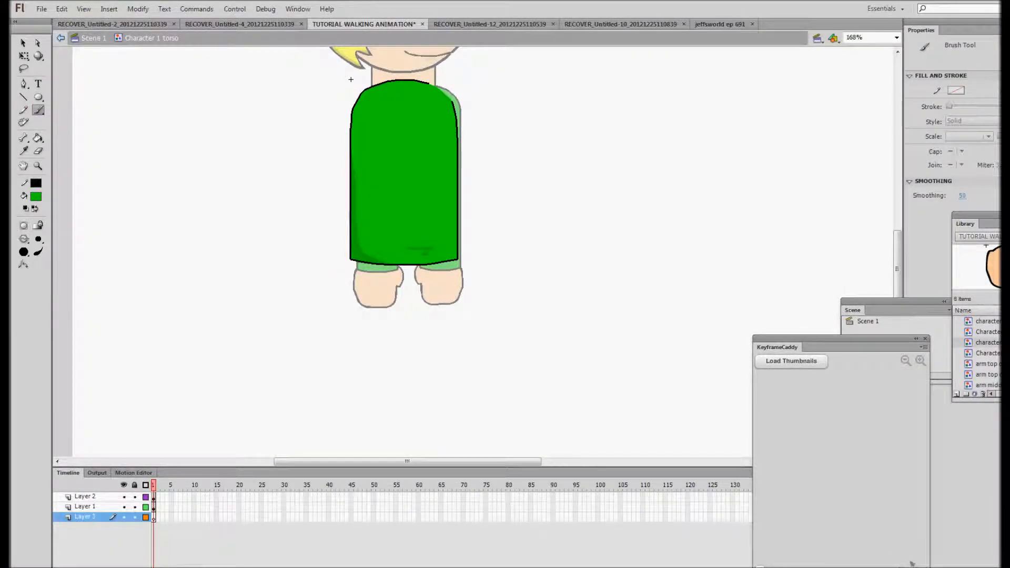
{"action": "key", "text": "y"}
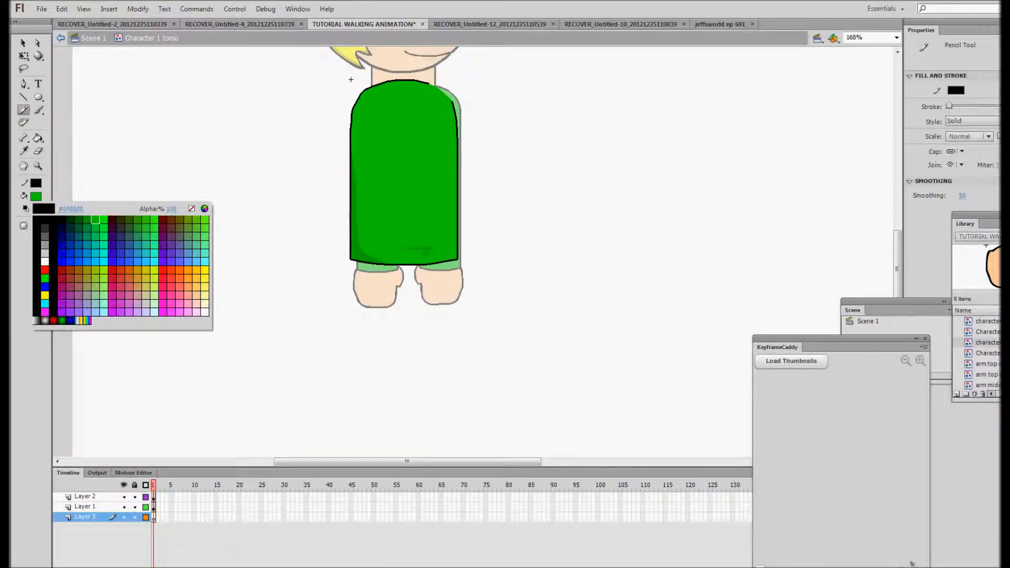
{"action": "left_click", "coordinate": [44, 220]}
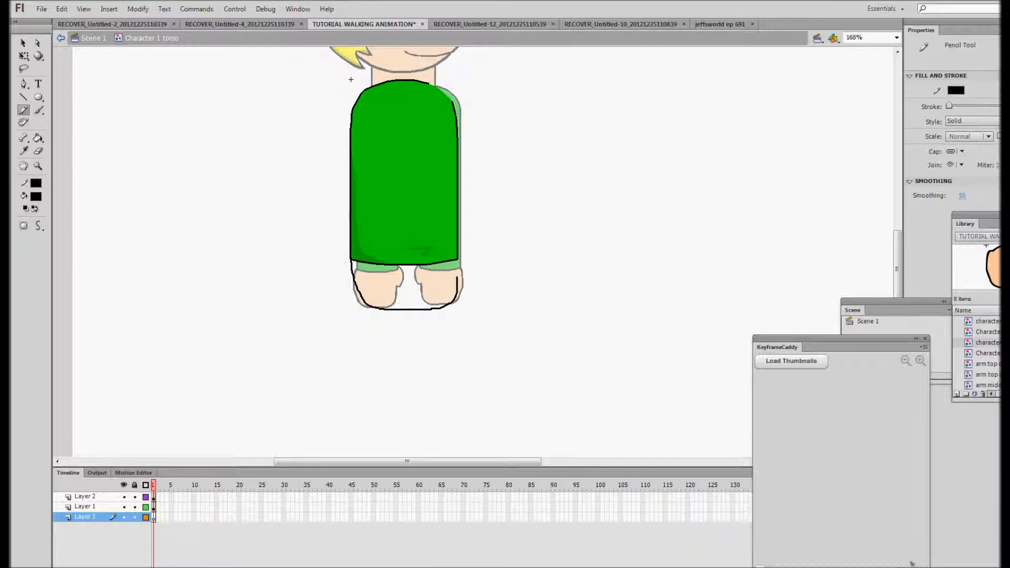
{"action": "left_click_drag", "start_coordinate": [433, 257], "coordinate": [363, 257]}
{"action": "left_click_drag", "start_coordinate": [351, 80], "coordinate": [351, 130]}
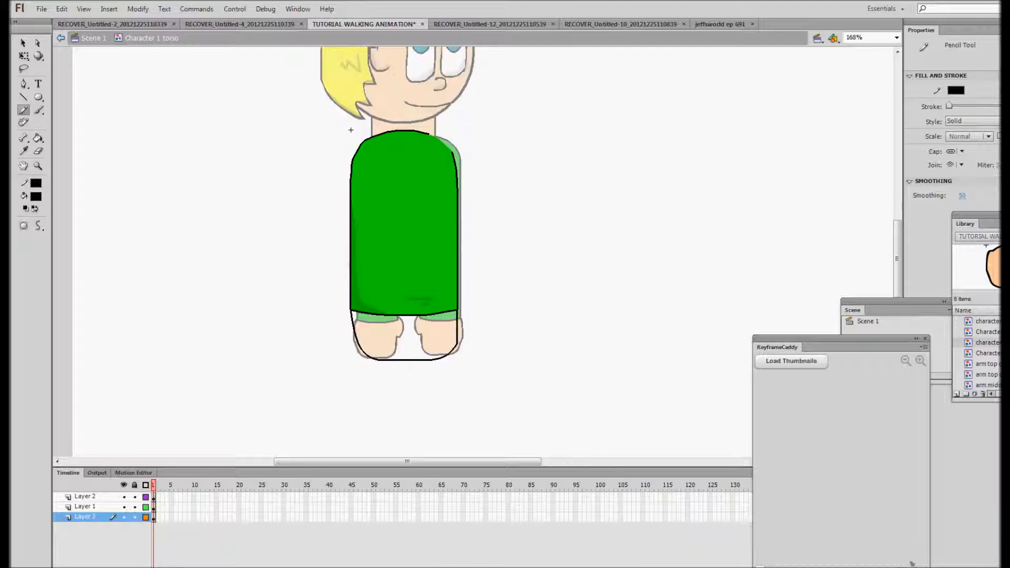
Hide Layers 1 and 2 of the torso symbol and fill the closed hip outline with bright blue
{"action": "left_click", "coordinate": [23, 44]}
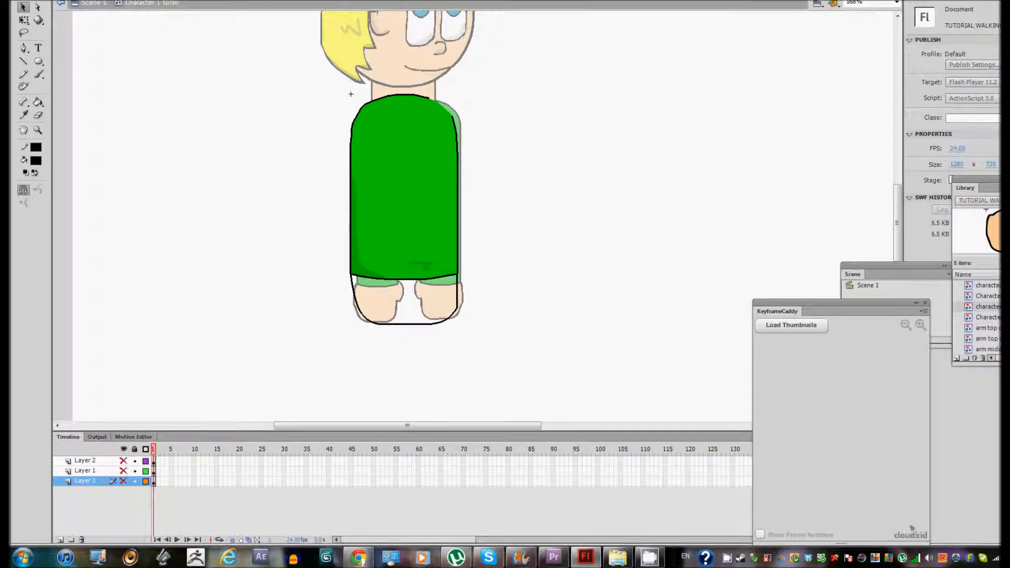
{"action": "left_click", "coordinate": [124, 485]}
{"action": "left_click", "coordinate": [124, 516]}
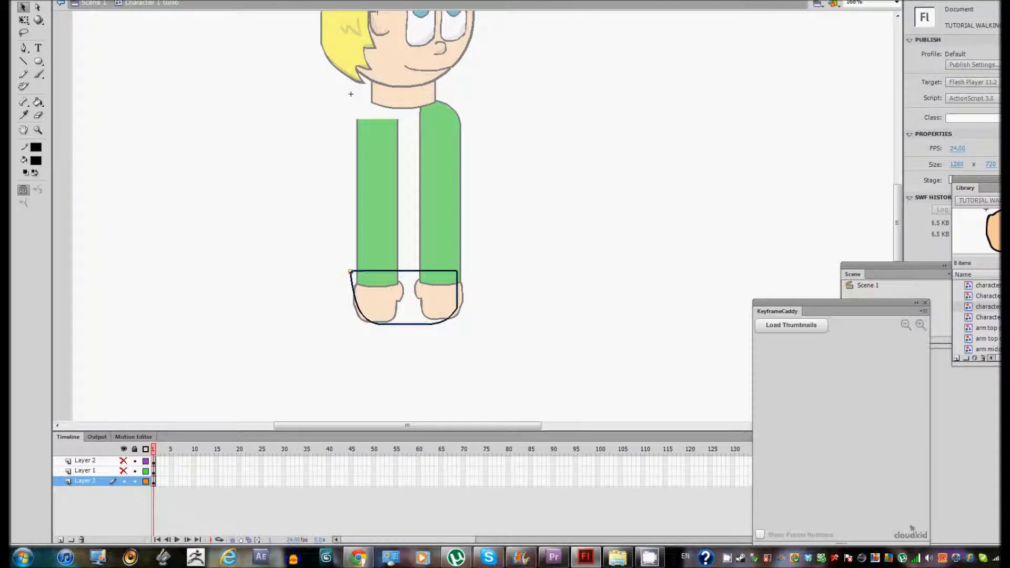
{"action": "left_click", "coordinate": [36, 160]}
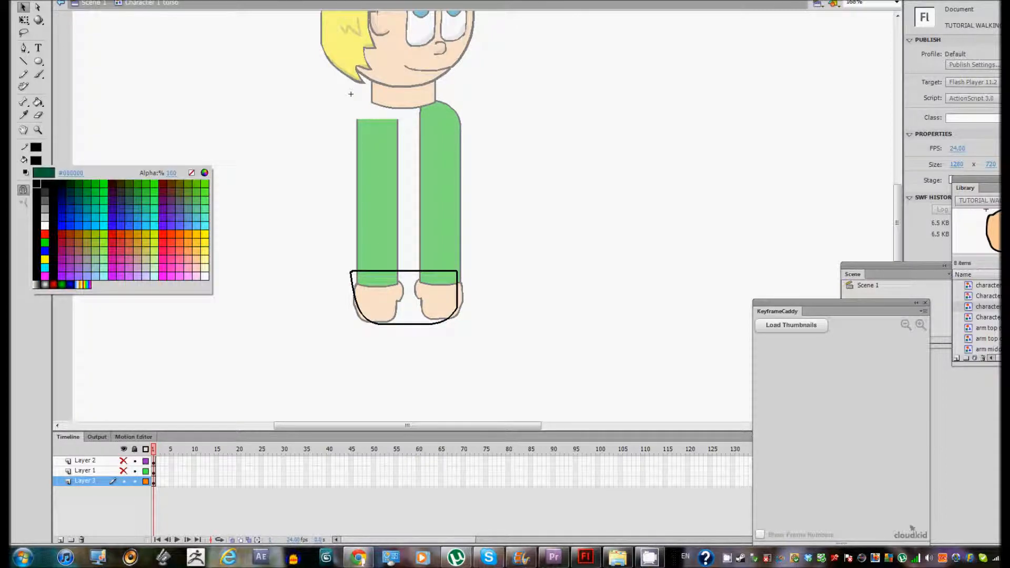
{"action": "left_click", "coordinate": [88, 227]}
{"action": "left_click", "coordinate": [37, 113]}
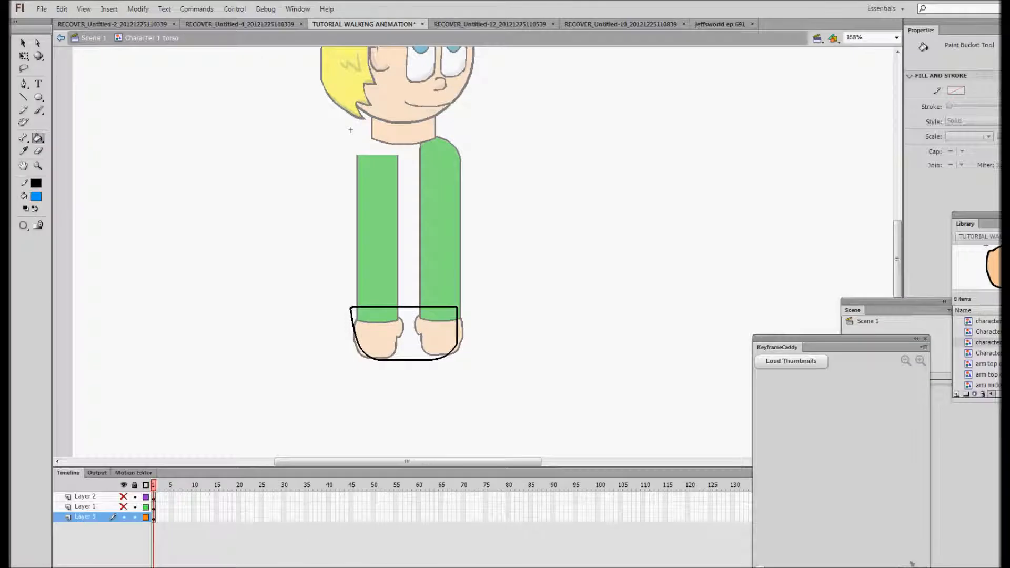
{"action": "left_click", "coordinate": [409, 311]}
Adjust the blue hip shape so its front side tapers inward at the bottom, and return to the scene
{"action": "left_click", "coordinate": [23, 18]}
{"action": "double_click", "coordinate": [404, 333]}
{"action": "key", "text": "q"}
{"action": "left_click_drag", "start_coordinate": [421, 361], "coordinate": [417, 360]}
{"action": "left_click", "coordinate": [420, 397]}
{"action": "scroll", "coordinate": [421, 397], "scroll_direction": "down", "scroll_amount": 2}
{"action": "double_click", "coordinate": [351, 79]}
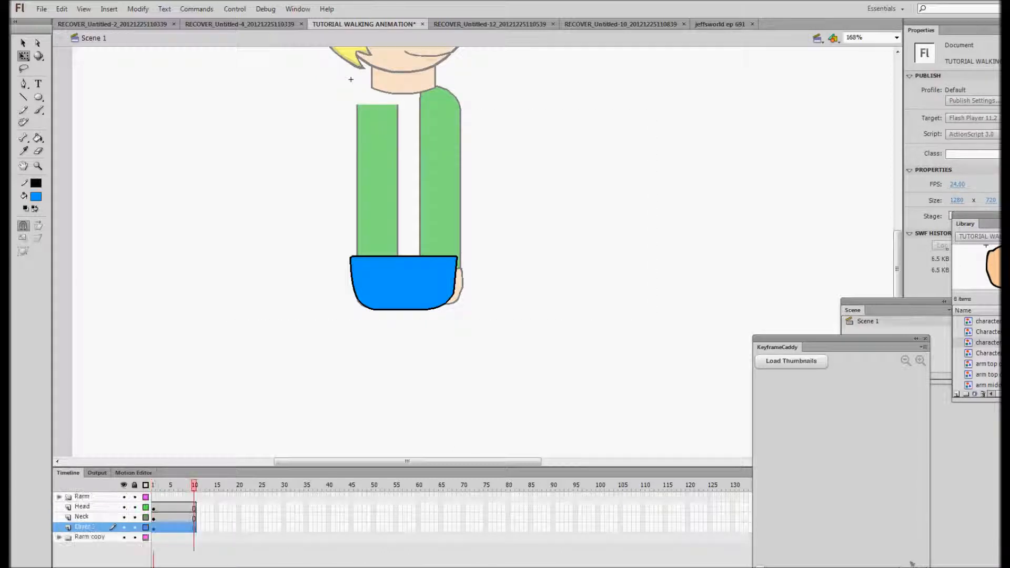
Save the document, test the movie to preview the character with hips, and close the preview
{"action": "scroll", "coordinate": [405, 252], "scroll_direction": "up", "scroll_amount": 2}
{"action": "key", "text": "ctrl+s"}
{"action": "scroll", "coordinate": [405, 252], "scroll_direction": "down", "scroll_amount": 4}
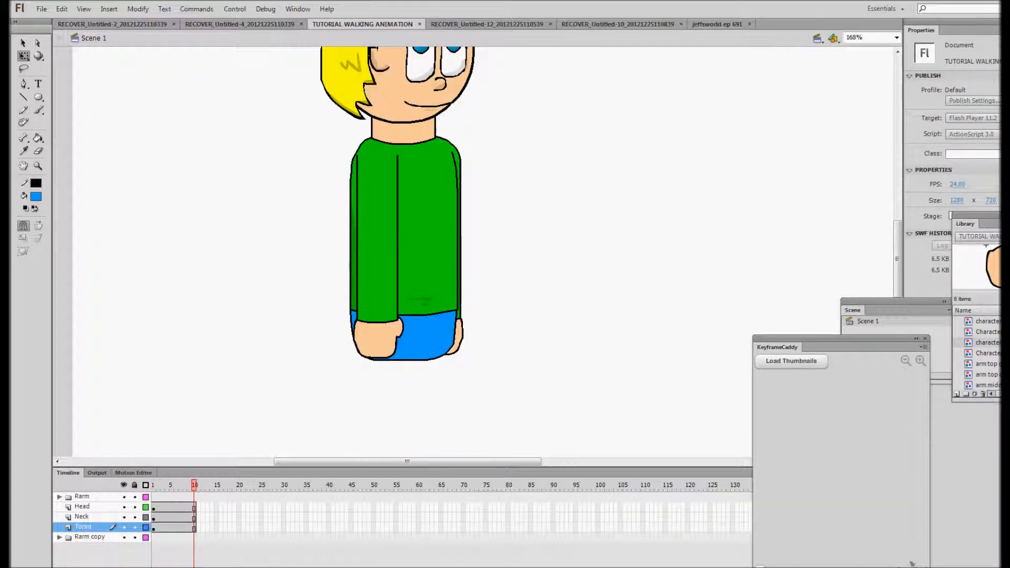
{"action": "key", "text": "ctrl+Return"}
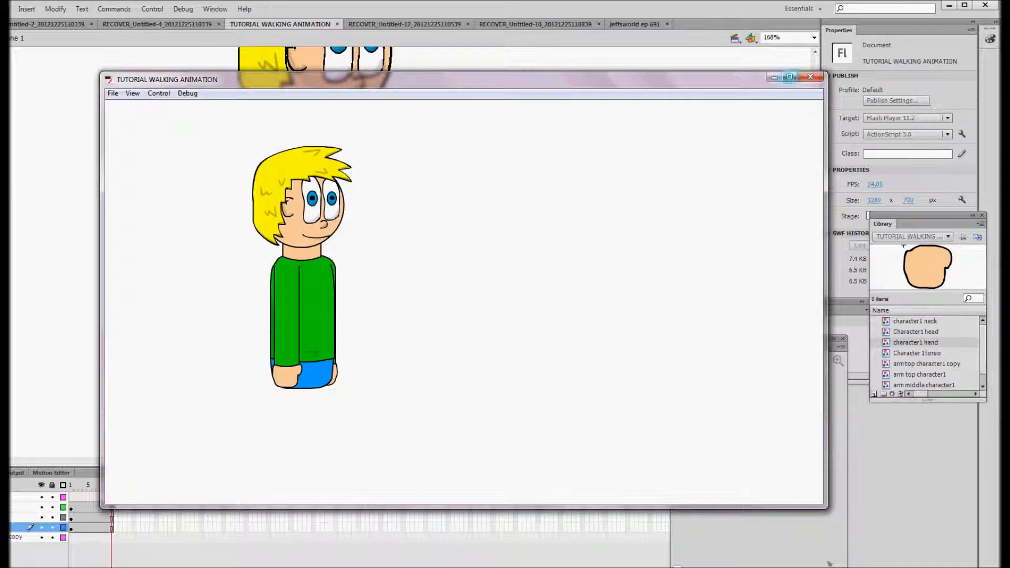
{"action": "left_click", "coordinate": [810, 77]}
Add a new layer directly above the Torso layer for the character's front leg
{"action": "scroll", "coordinate": [410, 252], "scroll_direction": "down", "scroll_amount": 10}
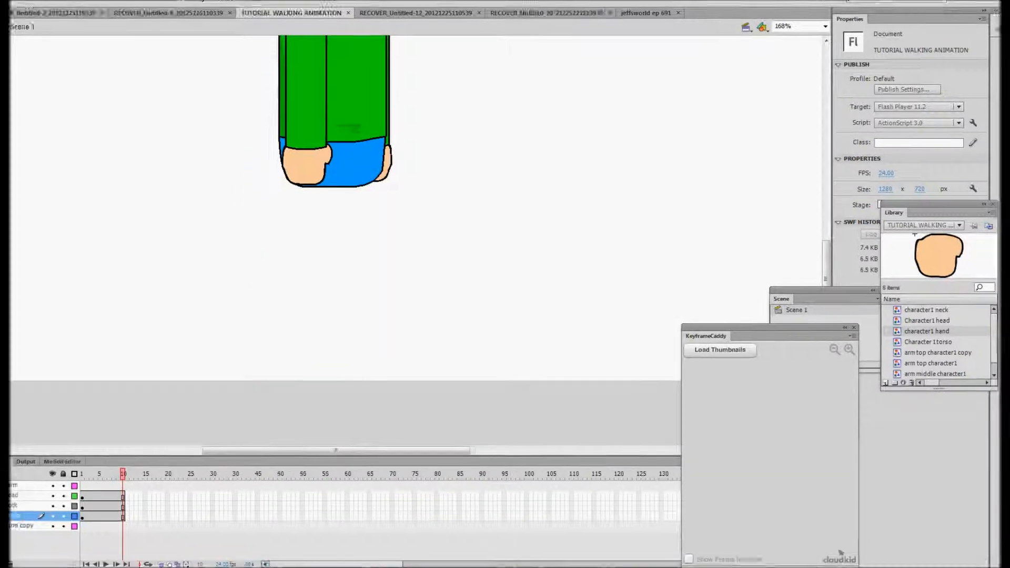
{"action": "scroll", "coordinate": [410, 252], "scroll_direction": "up", "scroll_amount": 3}
{"action": "left_click", "coordinate": [16, 536]}
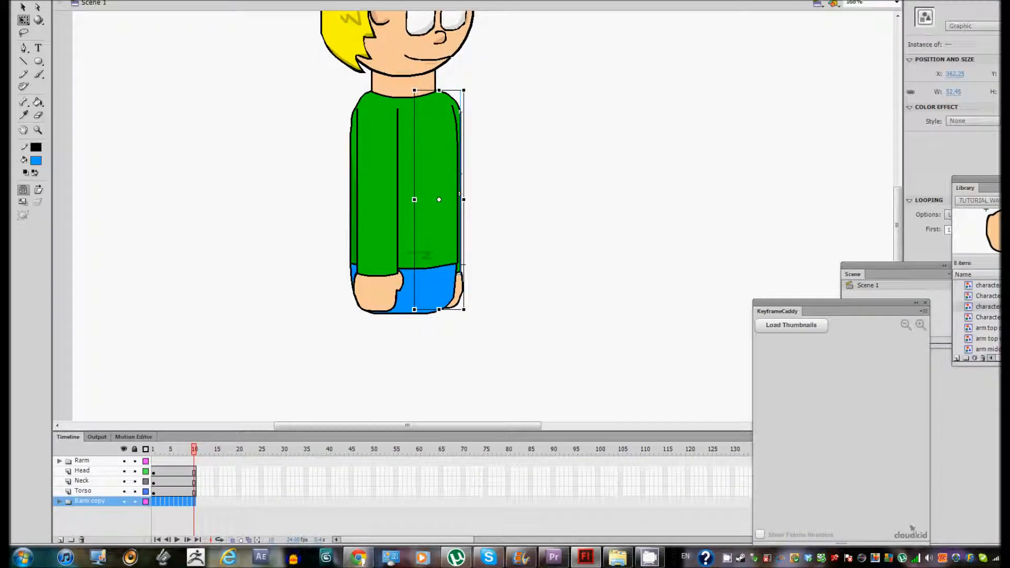
{"action": "left_click", "coordinate": [83, 490]}
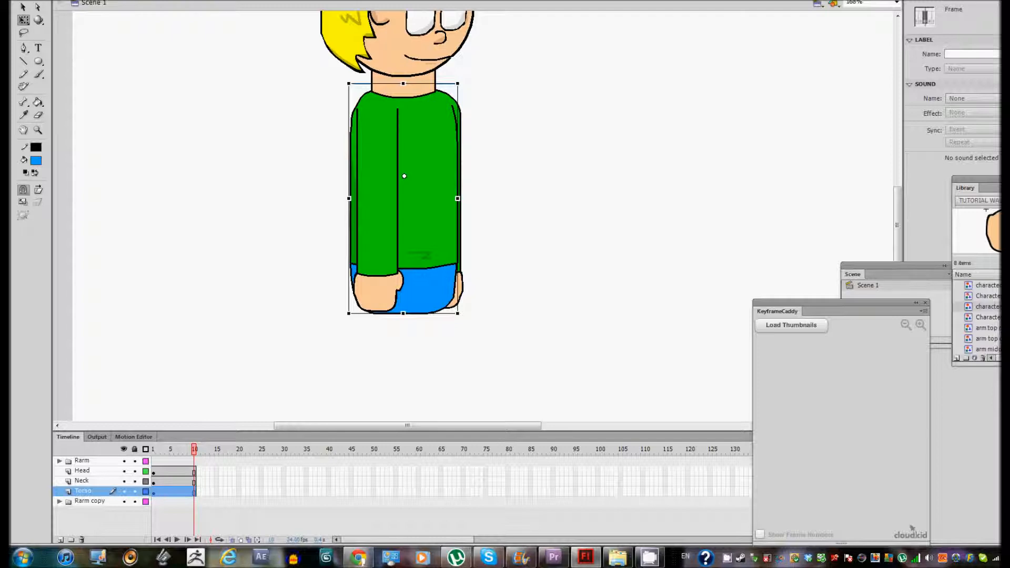
{"action": "left_click", "coordinate": [61, 539]}
Draw a black-outlined blue rectangle about 62 px wide from the shirt hem downward as the front leg
{"action": "scroll", "coordinate": [405, 211], "scroll_direction": "down", "scroll_amount": 3}
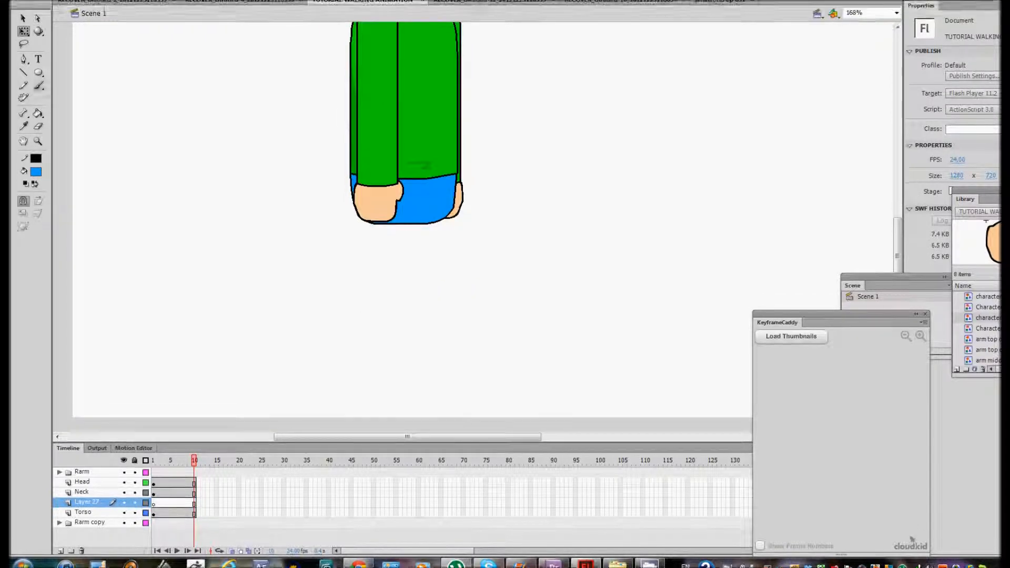
{"action": "left_click", "coordinate": [38, 61]}
{"action": "left_click", "coordinate": [96, 61]}
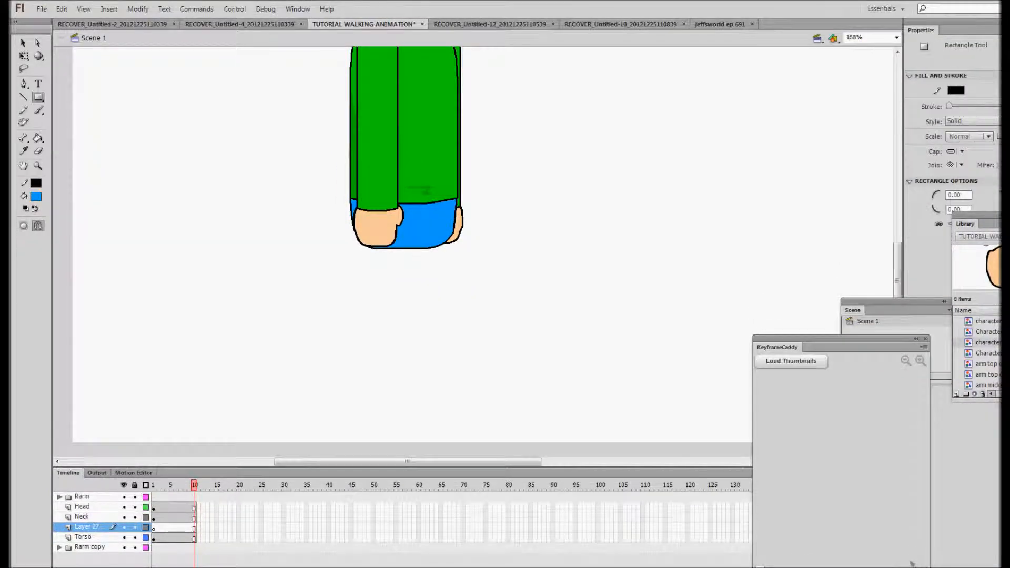
{"action": "scroll", "coordinate": [405, 242], "scroll_direction": "up", "scroll_amount": 3}
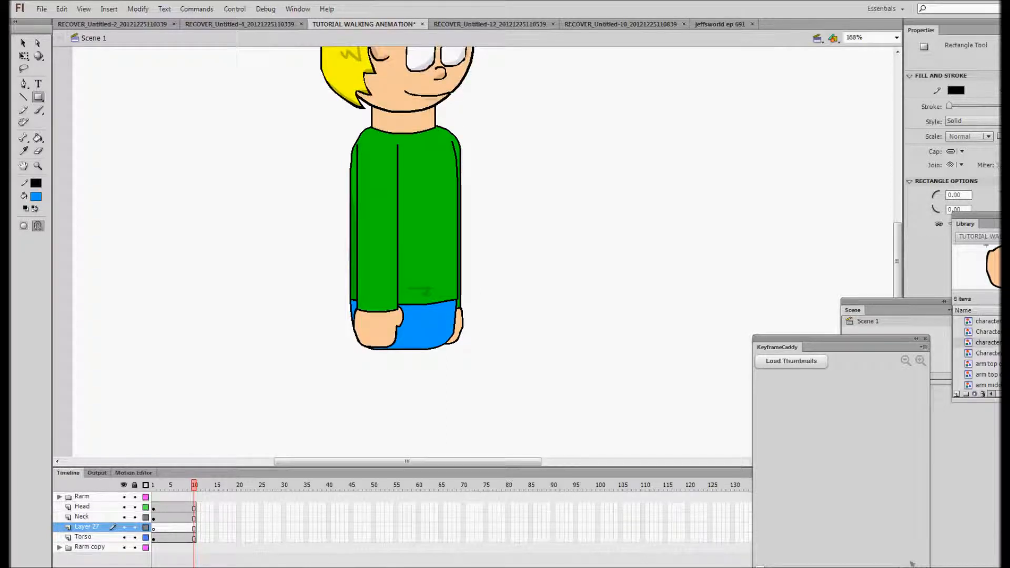
{"action": "scroll", "coordinate": [405, 211], "scroll_direction": "down", "scroll_amount": 2}
{"action": "scroll", "coordinate": [404, 210], "scroll_direction": "down", "scroll_amount": 2}
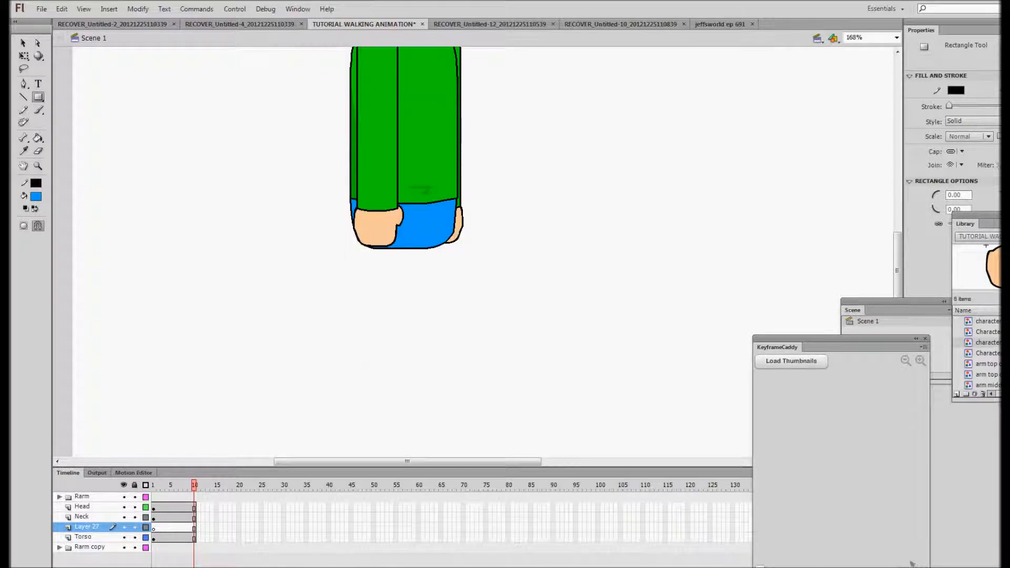
{"action": "scroll", "coordinate": [405, 210], "scroll_direction": "up", "scroll_amount": 2}
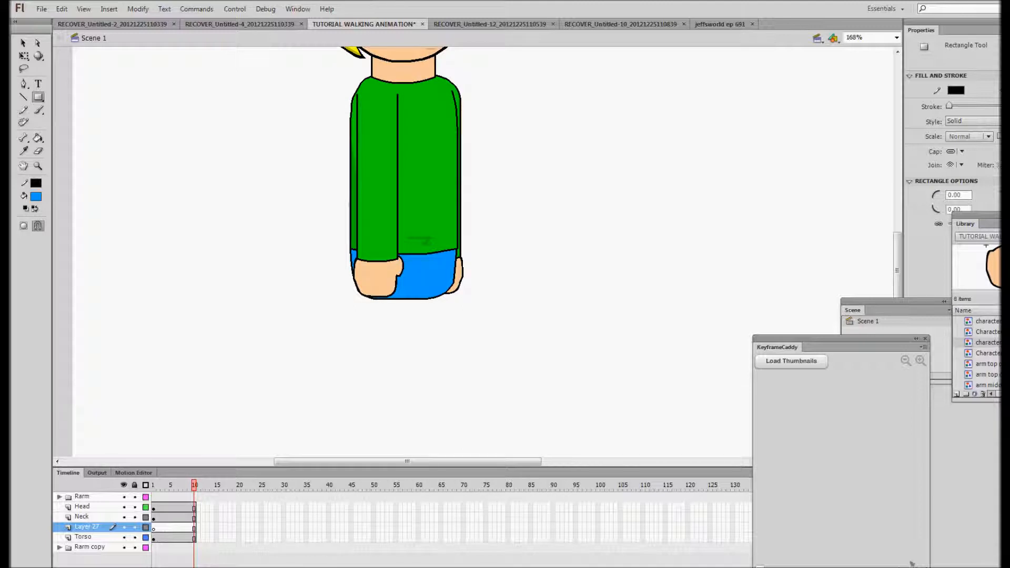
{"action": "left_click_drag", "start_coordinate": [353, 251], "coordinate": [410, 456]}
{"action": "left_click_drag", "start_coordinate": [410, 421], "coordinate": [411, 423]}
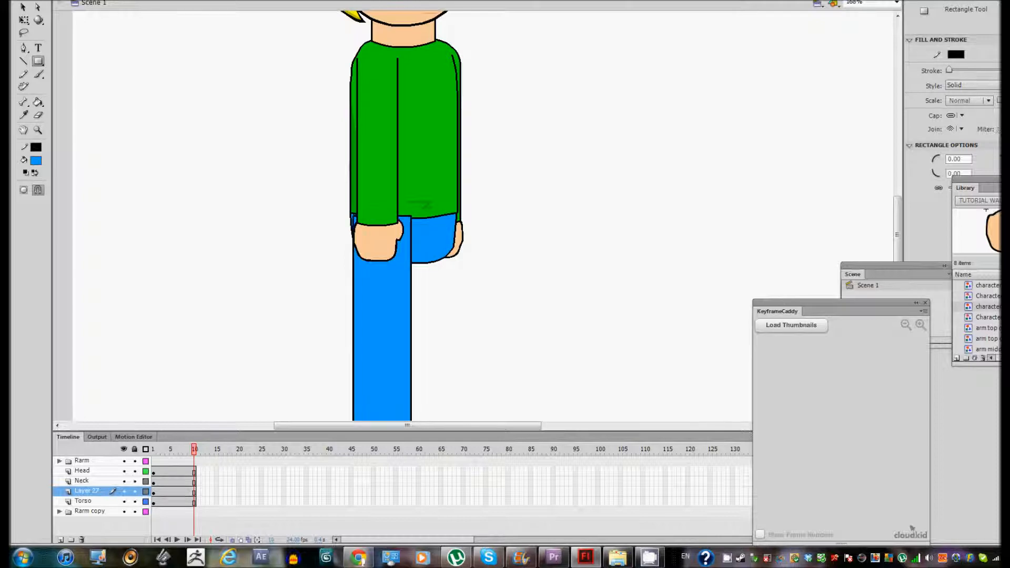
Delete the leg rectangle's top outline and slope its top edge down toward the character's front
{"action": "scroll", "coordinate": [405, 210], "scroll_direction": "down", "scroll_amount": 4}
{"action": "left_click", "coordinate": [23, 8]}
{"action": "left_click", "coordinate": [87, 491]}
{"action": "left_click_drag", "start_coordinate": [380, 219], "coordinate": [381, 225]}
{"action": "left_click", "coordinate": [473, 236]}
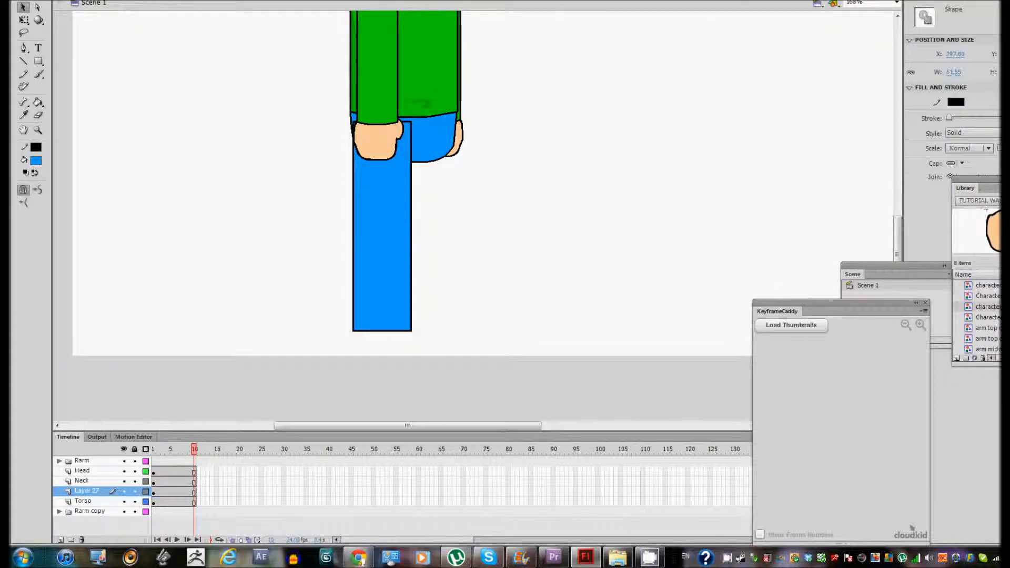
{"action": "scroll", "coordinate": [473, 236], "scroll_direction": "up", "scroll_amount": 2}
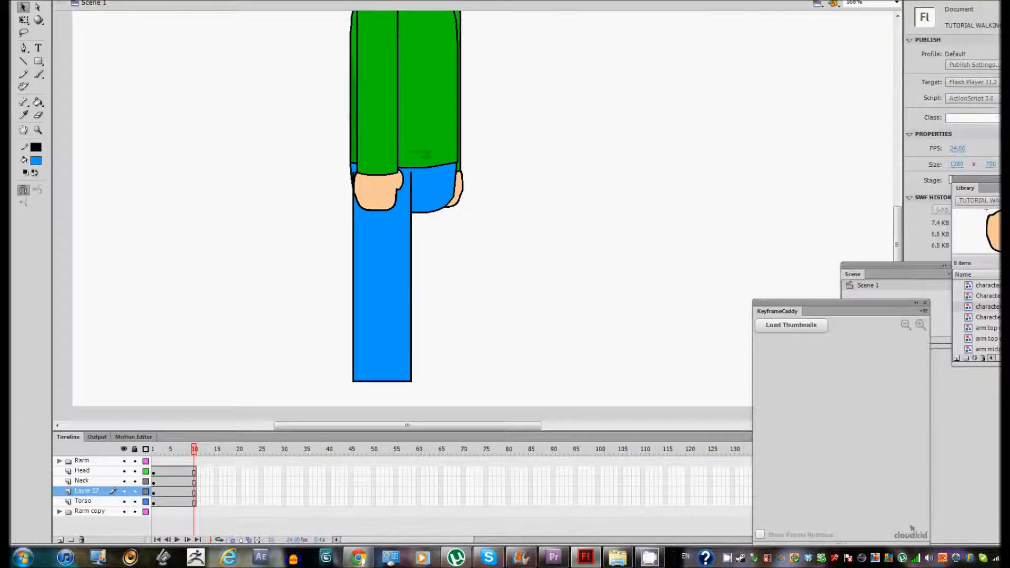
{"action": "scroll", "coordinate": [473, 237], "scroll_direction": "up", "scroll_amount": 2}
{"action": "scroll", "coordinate": [473, 236], "scroll_direction": "down", "scroll_amount": 3}
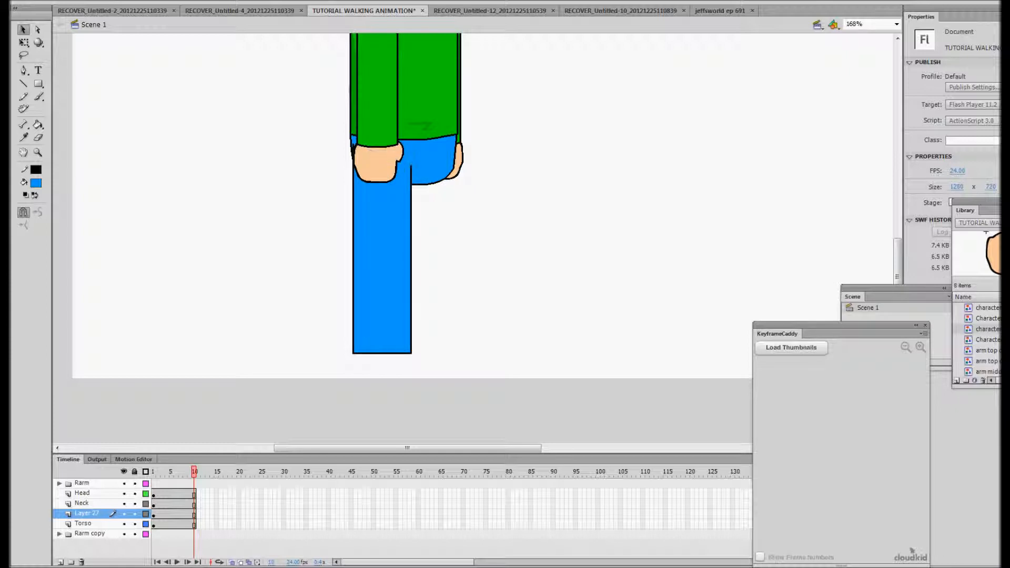
{"action": "scroll", "coordinate": [410, 231], "scroll_direction": "up", "scroll_amount": 2}
{"action": "scroll", "coordinate": [410, 263], "scroll_direction": "up", "scroll_amount": 1}
{"action": "scroll", "coordinate": [410, 263], "scroll_direction": "down", "scroll_amount": 1}
Hide every layer except the leg layer and convert the leg's upper half to a symbol named character1 legtop
{"action": "left_click", "coordinate": [382, 315]}
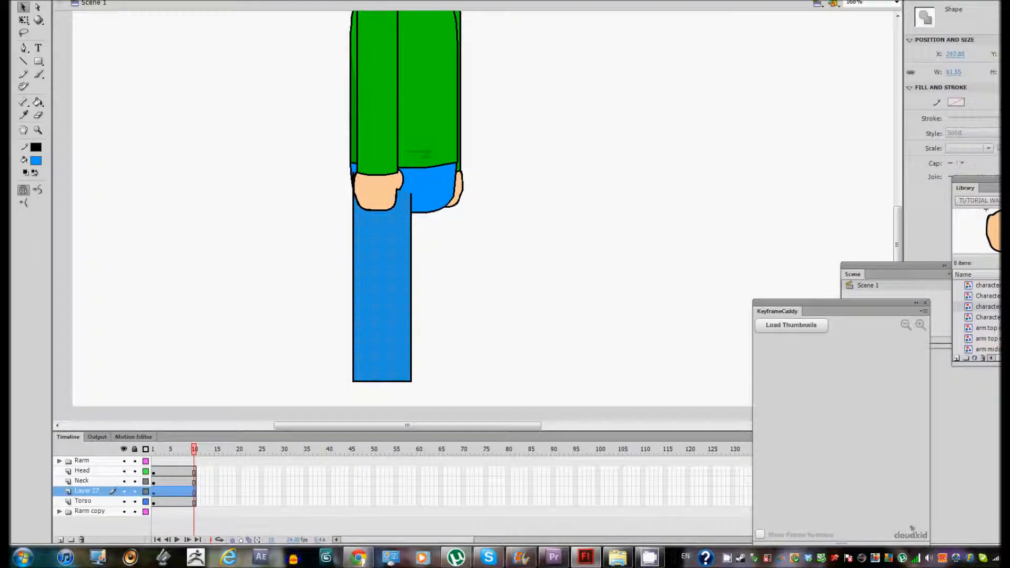
{"action": "left_click", "coordinate": [123, 449]}
{"action": "left_click", "coordinate": [124, 490]}
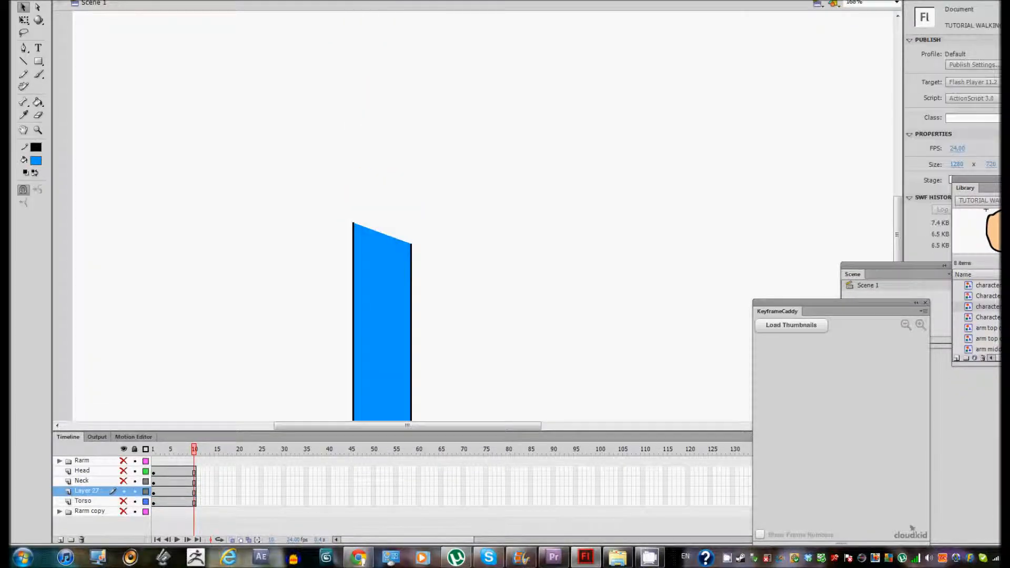
{"action": "scroll", "coordinate": [410, 231], "scroll_direction": "down", "scroll_amount": 2}
{"action": "mouse_move", "coordinate": [308, 68]}
{"action": "left_mouse_down"}
{"action": "mouse_move", "coordinate": [479, 212]}
{"action": "mouse_move", "coordinate": [486, 253]}
{"action": "left_mouse_up"}
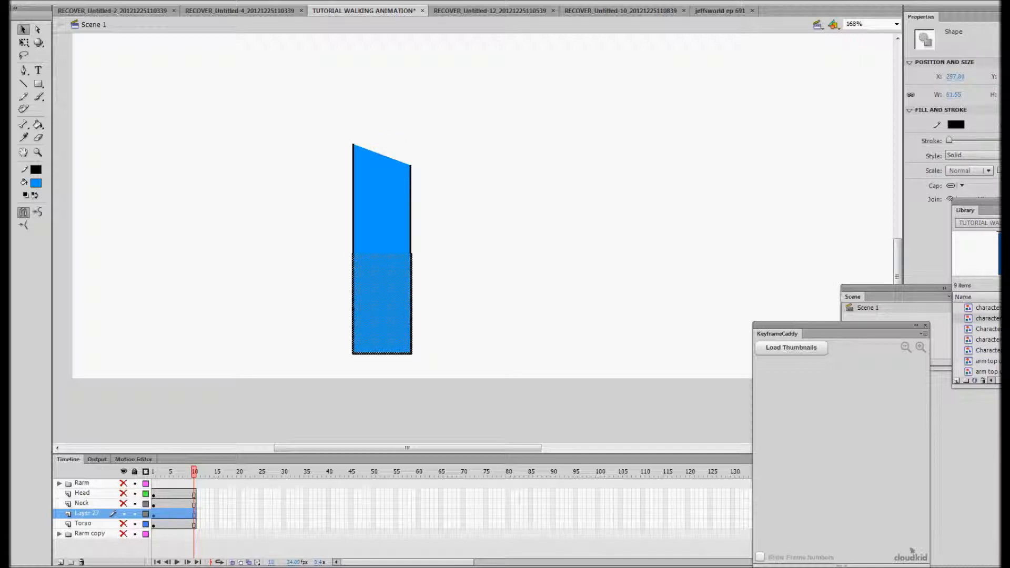
Convert the leg's lower half to a graphic symbol named character1 leg bottom
{"action": "right_click", "coordinate": [396, 274]}
{"action": "left_click", "coordinate": [420, 518]}
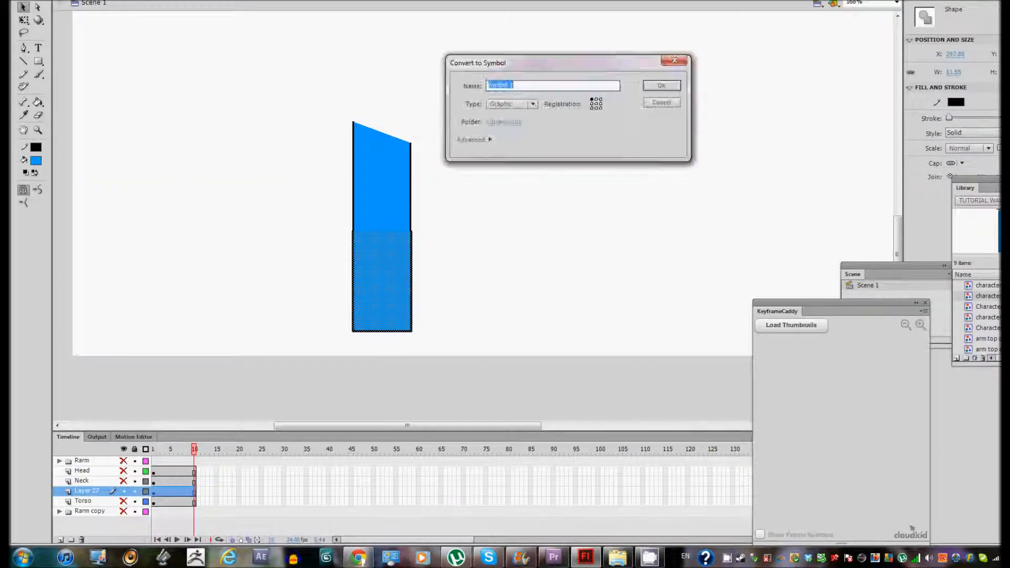
{"action": "type", "text": "character1"}
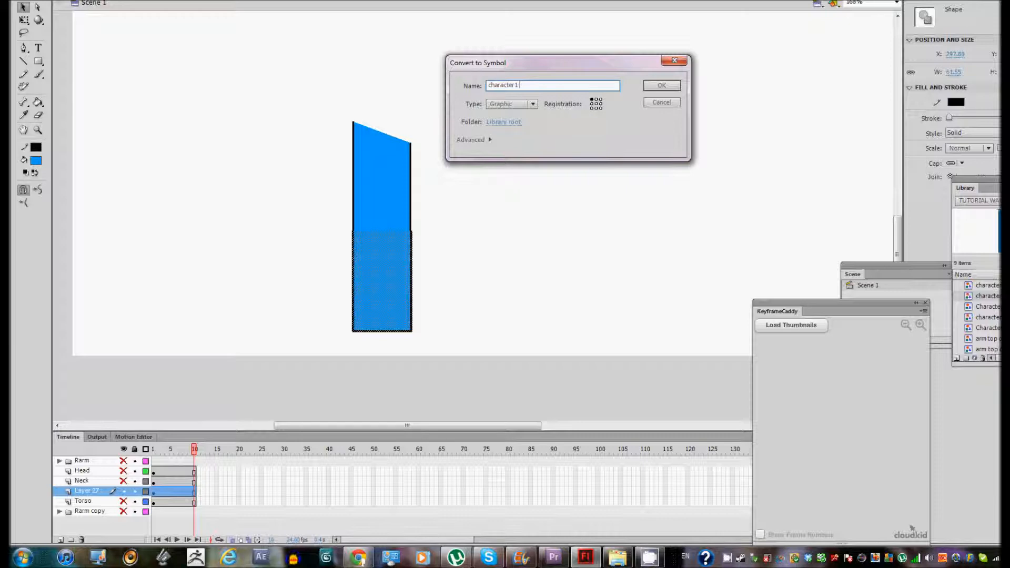
{"action": "type", "text": " leg bottom"}
{"action": "key", "text": "Return"}
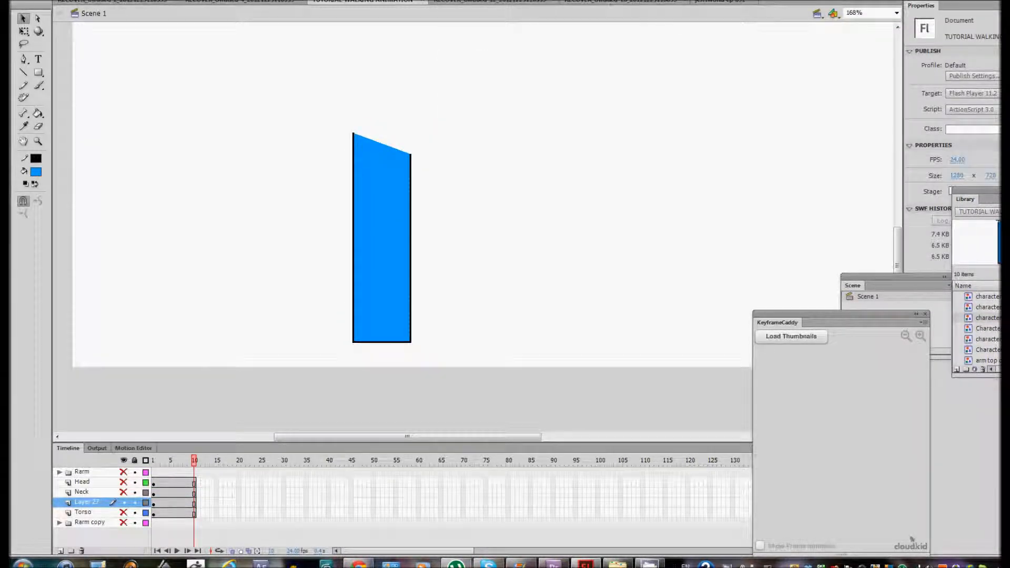
Draw a black-outlined blue circle at the knee with the Oval tool and move the lower leg down, clear of it
{"action": "key", "text": "b"}
{"action": "key", "text": "r"}
{"action": "key", "text": "v"}
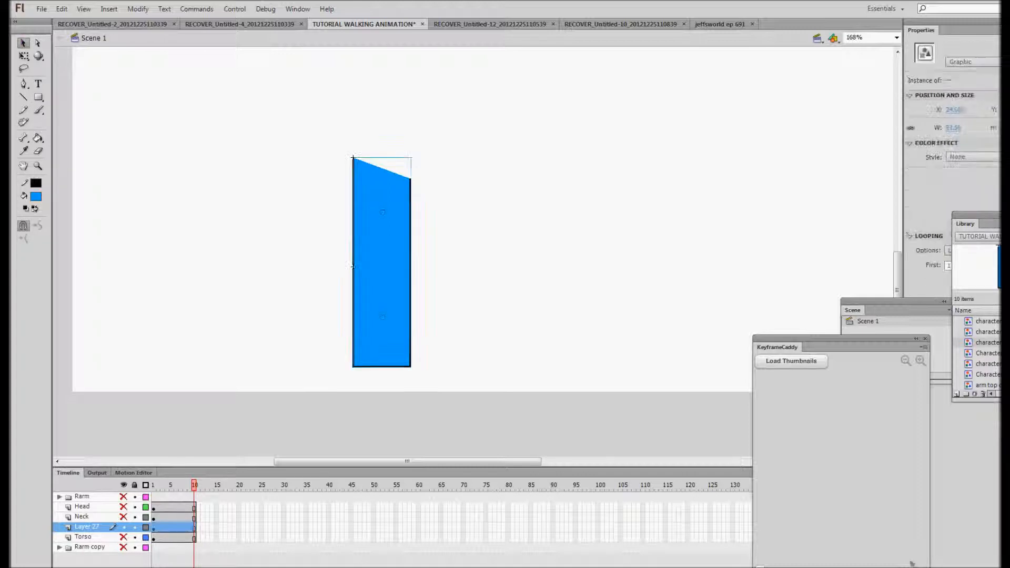
{"action": "left_click", "coordinate": [38, 97]}
{"action": "left_click", "coordinate": [86, 110]}
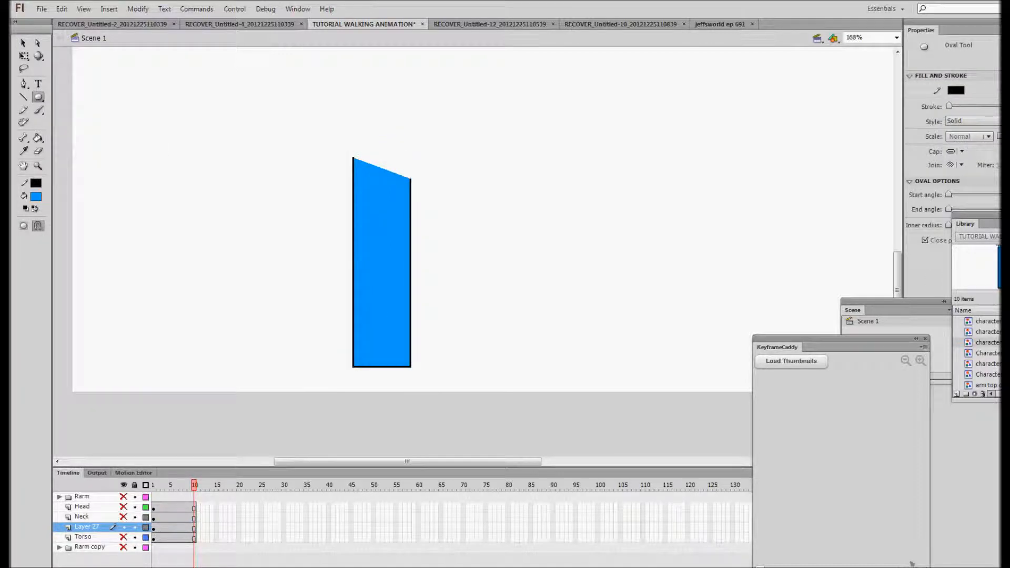
{"action": "key", "text": "v"}
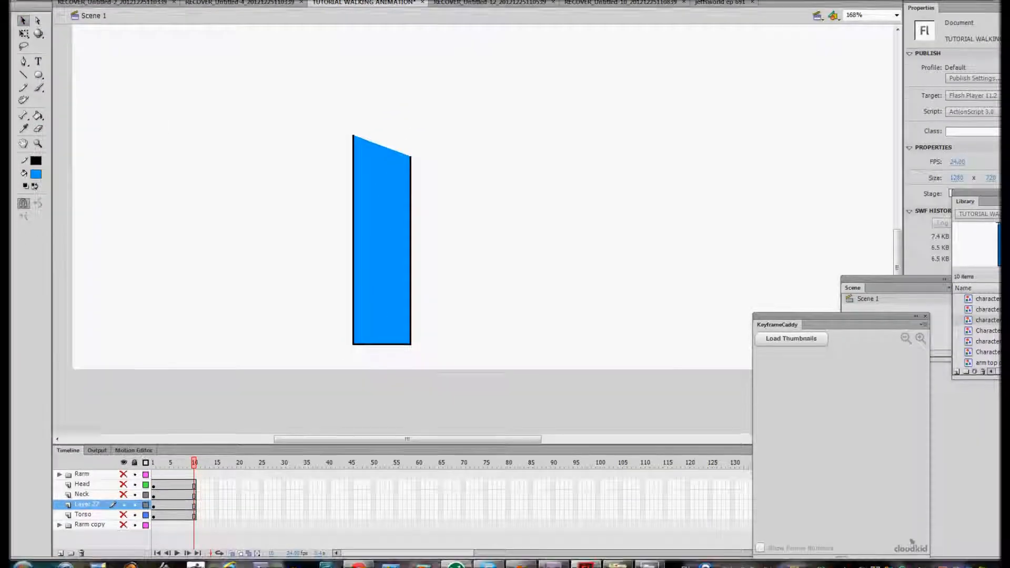
{"action": "key", "text": "o"}
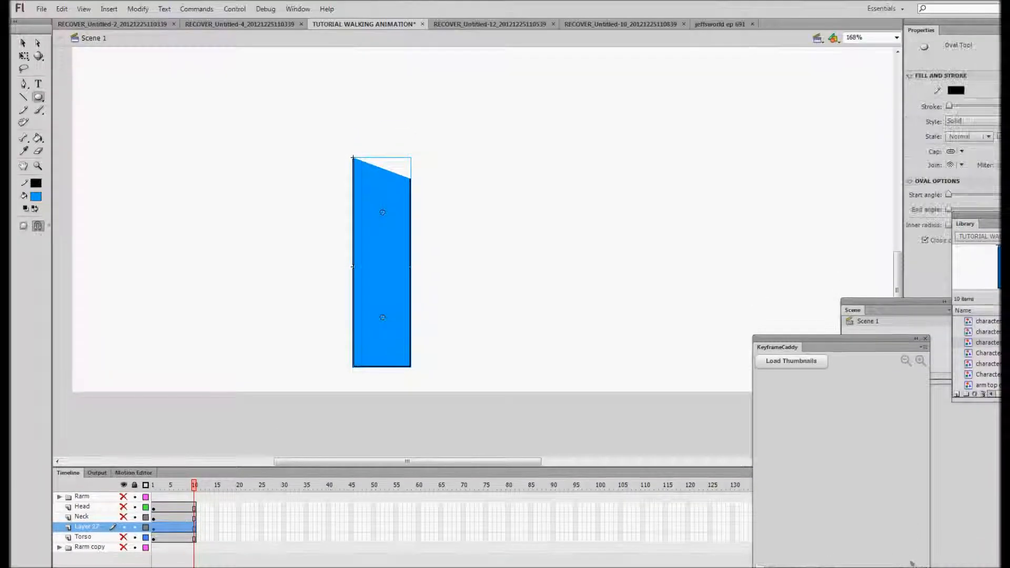
{"action": "left_click_drag", "start_coordinate": [387, 272], "coordinate": [382, 362]}
{"action": "left_click", "coordinate": [24, 43]}
{"action": "left_click", "coordinate": [382, 311]}
{"action": "left_click", "coordinate": [381, 247]}
{"action": "double_click", "coordinate": [382, 282]}
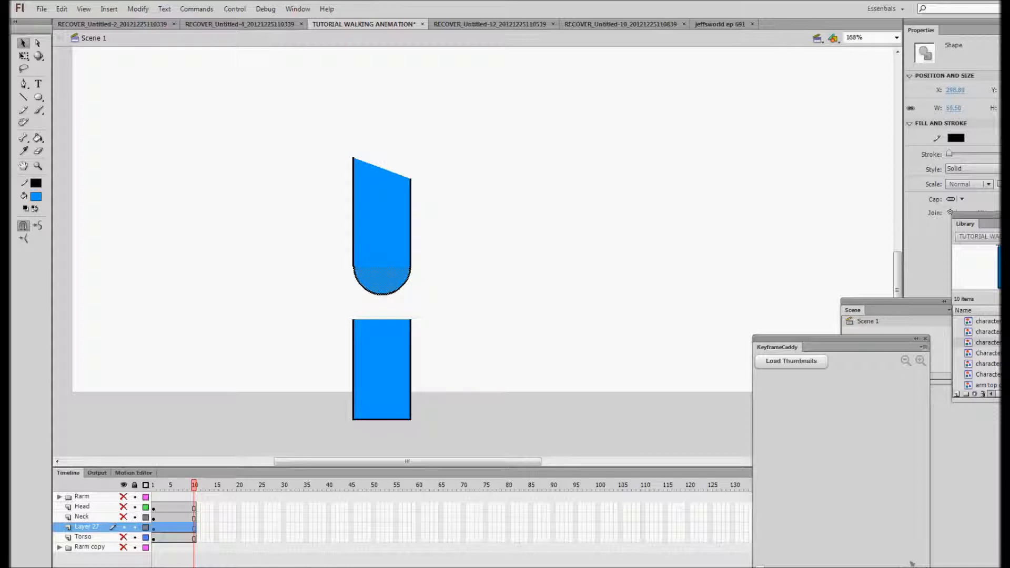
Try widths of 58 and 56 px for the knee circle, and finally set it to 61 px
{"action": "left_click", "coordinate": [897, 107]}
{"action": "type", "text": "58"}
{"action": "key", "text": "Return"}
{"action": "type", "text": "56"}
{"action": "key", "text": "Return"}
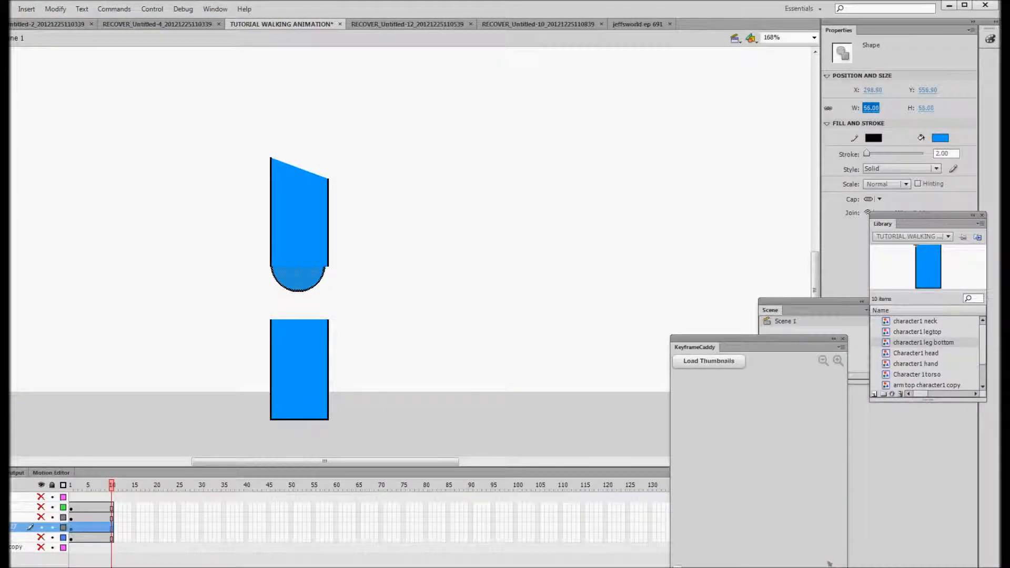
{"action": "type", "text": "58"}
{"action": "key", "text": "Return"}
{"action": "type", "text": "61"}
{"action": "key", "text": "Return"}
Nudge the knee circle left until its edges line up with the upper leg's outline, and reselect the circle
{"action": "double_click", "coordinate": [299, 281]}
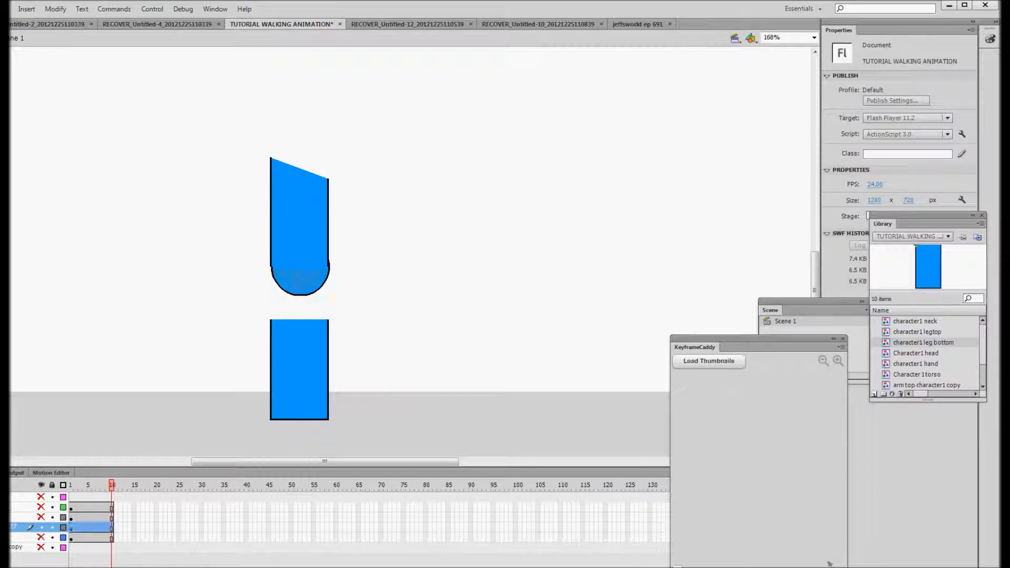
{"action": "key", "text": "Left"}
{"action": "key", "text": "Left"}
{"action": "key", "text": "Left"}
{"action": "key", "text": "Right"}
{"action": "key", "text": "Escape"}
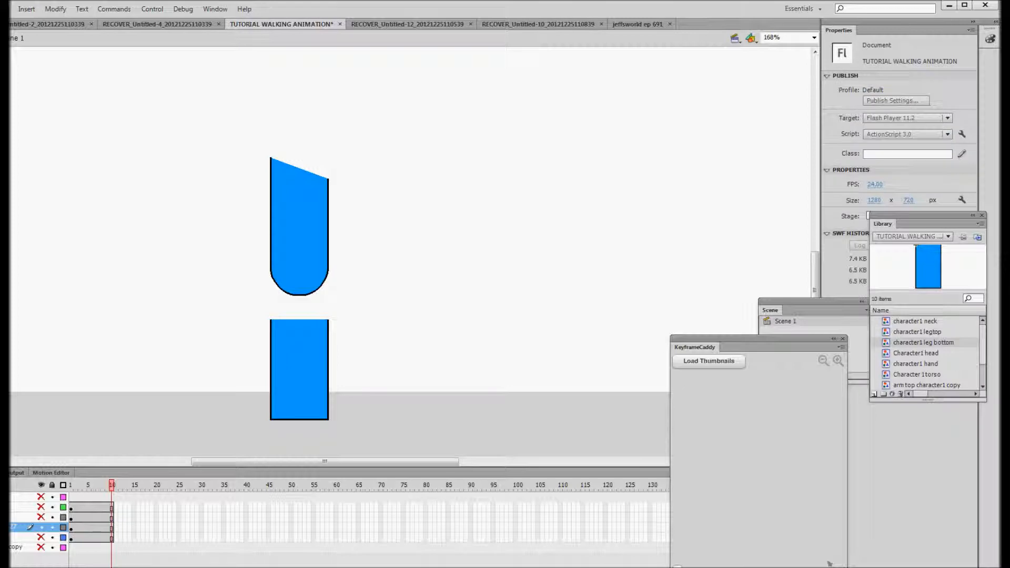
{"action": "scroll", "coordinate": [300, 234], "scroll_direction": "down", "scroll_amount": 2}
{"action": "double_click", "coordinate": [300, 231]}
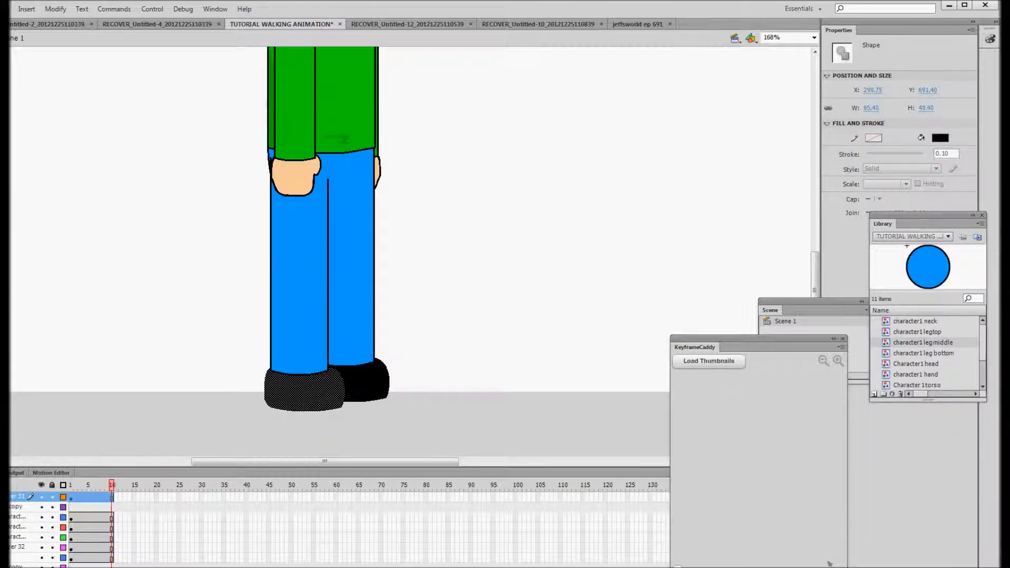
Convert the black front shoe to a graphic symbol named shoeR
{"action": "right_click", "coordinate": [308, 395]}
{"action": "left_click", "coordinate": [357, 376]}
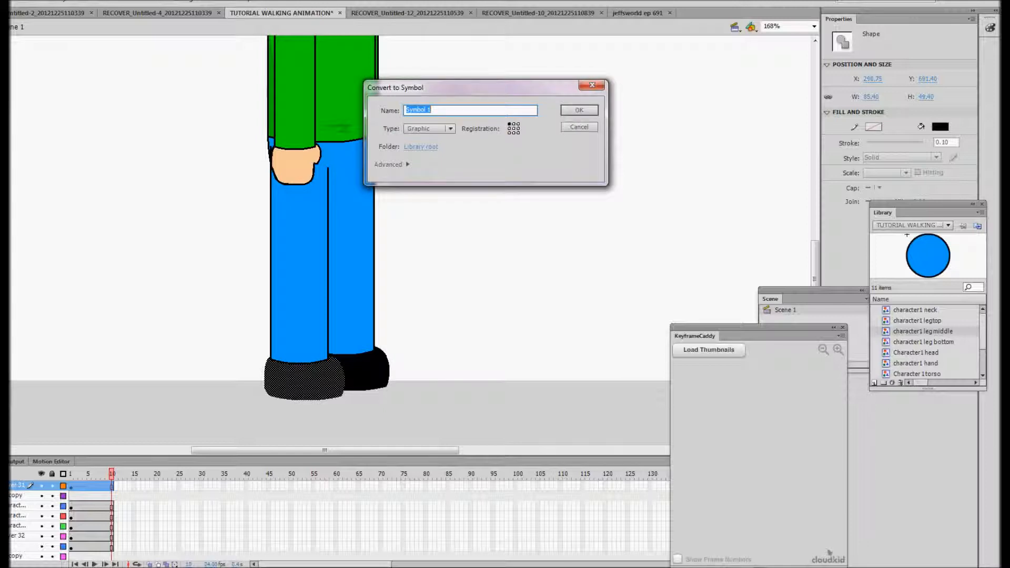
{"action": "type", "text": "shoe"}
{"action": "key", "text": "Return"}
Convert the black back shoe to a graphic symbol named shoeL
{"action": "left_click", "coordinate": [366, 371]}
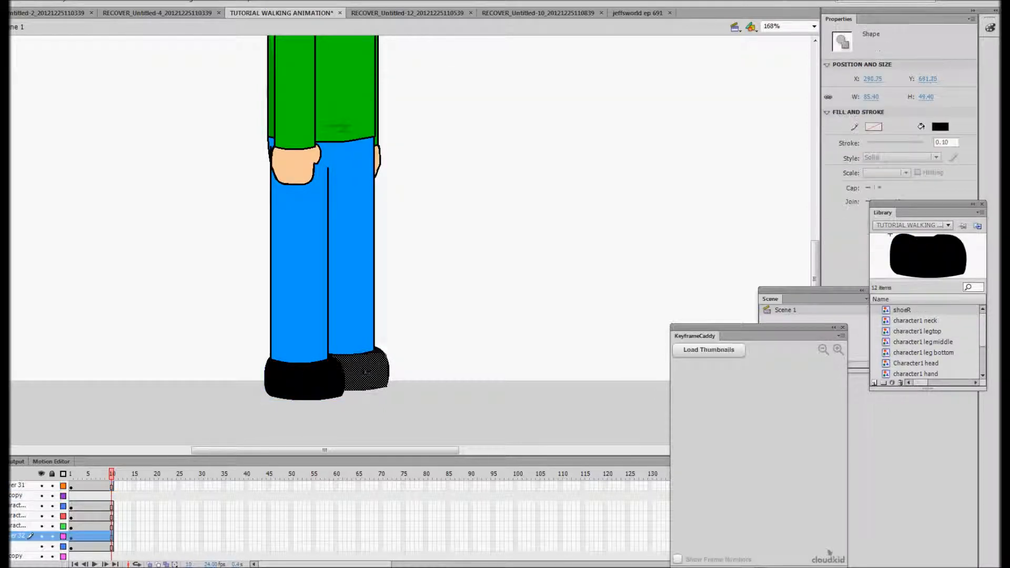
{"action": "right_click", "coordinate": [366, 371]}
{"action": "left_click", "coordinate": [381, 354]}
{"action": "type", "text": "shoeL"}
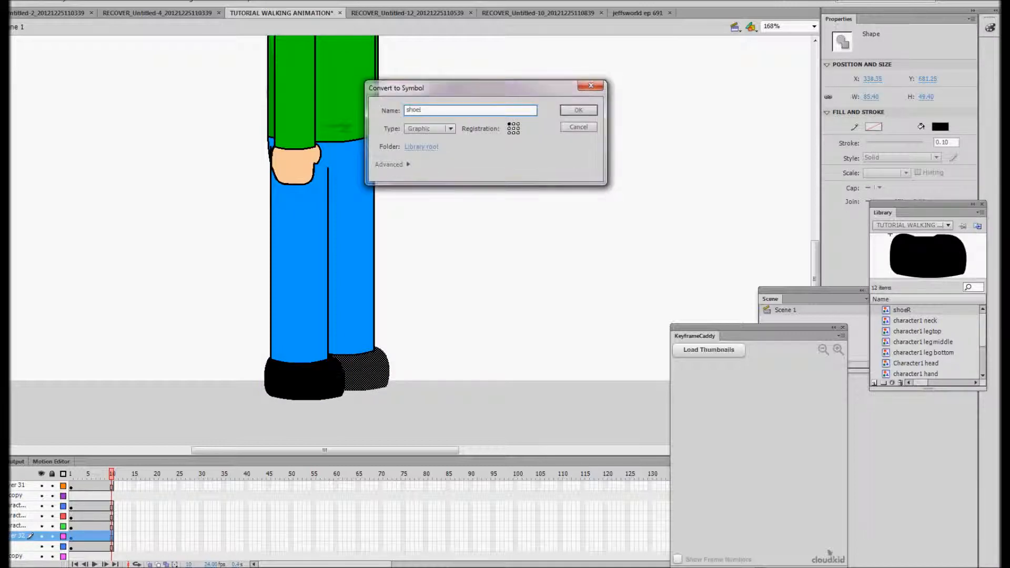
{"action": "key", "text": "Return"}
Shift the back shoe slightly left beneath the back leg and clear the selection
{"action": "left_click", "coordinate": [351, 336]}
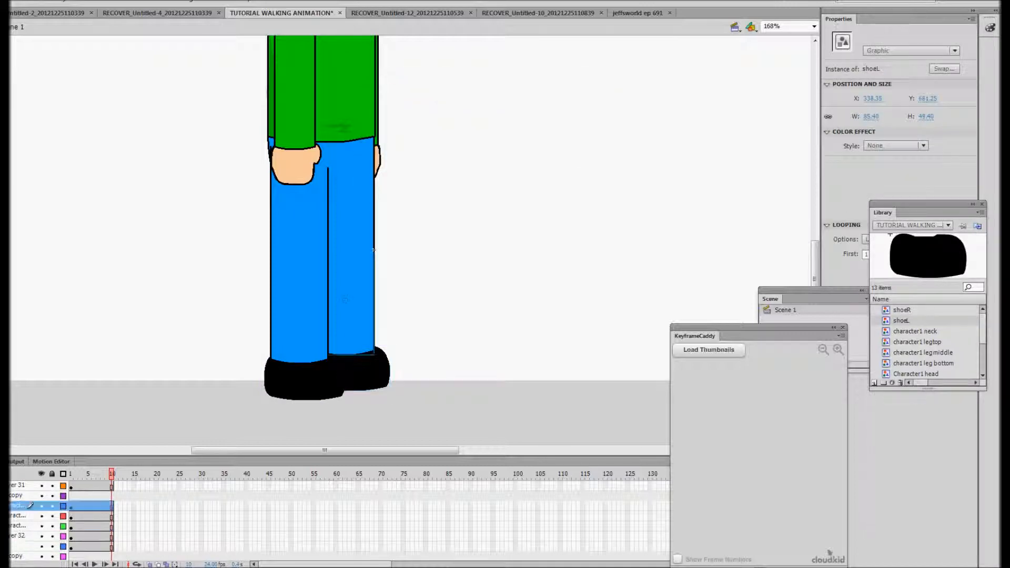
{"action": "left_click_drag", "start_coordinate": [362, 371], "coordinate": [359, 371]}
{"action": "left_click", "coordinate": [362, 370]}
{"action": "left_click", "coordinate": [302, 379]}
{"action": "left_click", "coordinate": [210, 316]}
Examine the whole assembled character from head to shoes on the stage
{"action": "scroll", "coordinate": [210, 294], "scroll_direction": "up", "scroll_amount": 4}
{"action": "scroll", "coordinate": [210, 295], "scroll_direction": "down", "scroll_amount": 3}
{"action": "scroll", "coordinate": [211, 294], "scroll_direction": "up", "scroll_amount": 2}
{"action": "left_click", "coordinate": [23, 155]}
{"action": "left_click", "coordinate": [23, 214]}
{"action": "left_click", "coordinate": [336, 247]}
{"action": "left_click", "coordinate": [336, 247]}
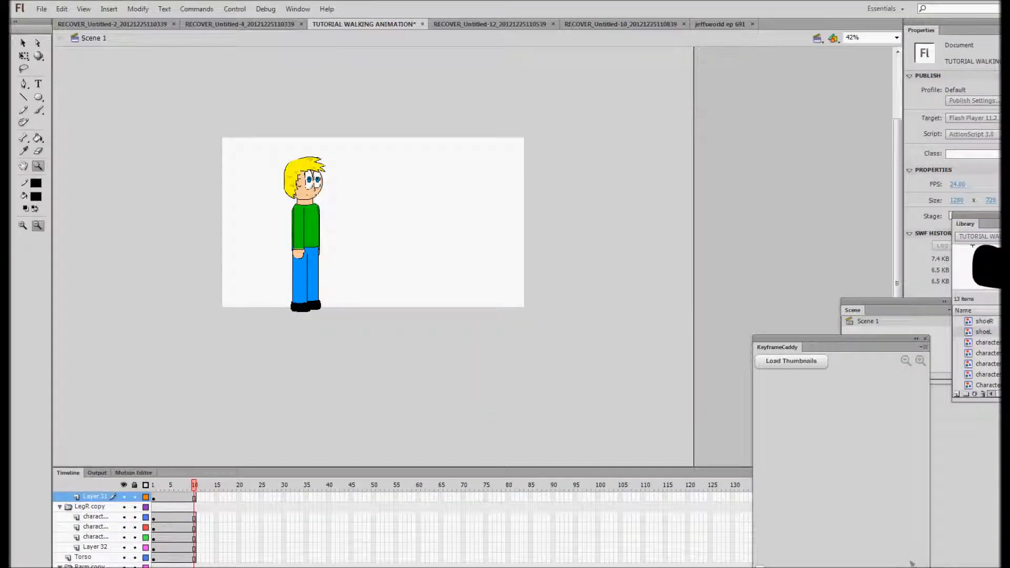
{"action": "left_click_drag", "start_coordinate": [261, 124], "coordinate": [394, 333]}
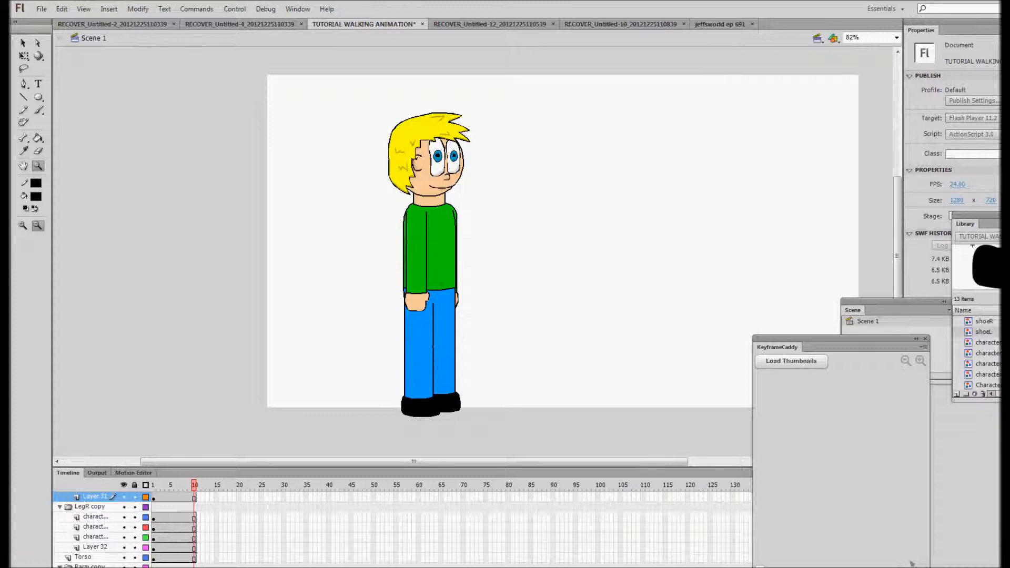
Nudge the front shoe up four steps against the bottom of the front leg
{"action": "key", "text": "v"}
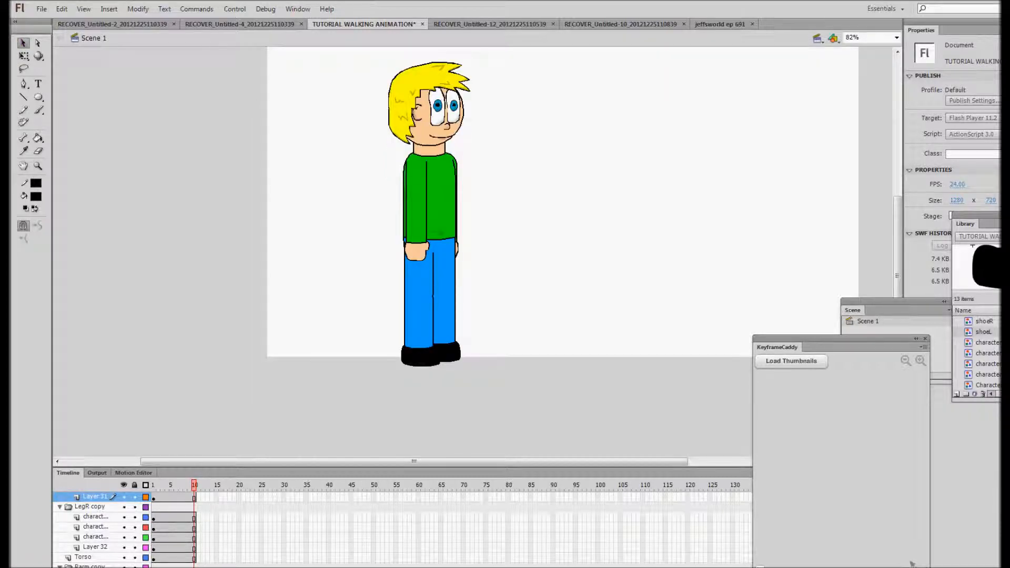
{"action": "left_click", "coordinate": [418, 363]}
{"action": "key", "text": "Up"}
{"action": "key", "text": "Up"}
{"action": "key", "text": "Up"}
{"action": "key", "text": "Up"}
Move the whole character slightly up and left so its shoes sit inside the stage, and preview the movie
{"action": "left_click", "coordinate": [531, 342]}
{"action": "key", "text": "ctrl+a"}
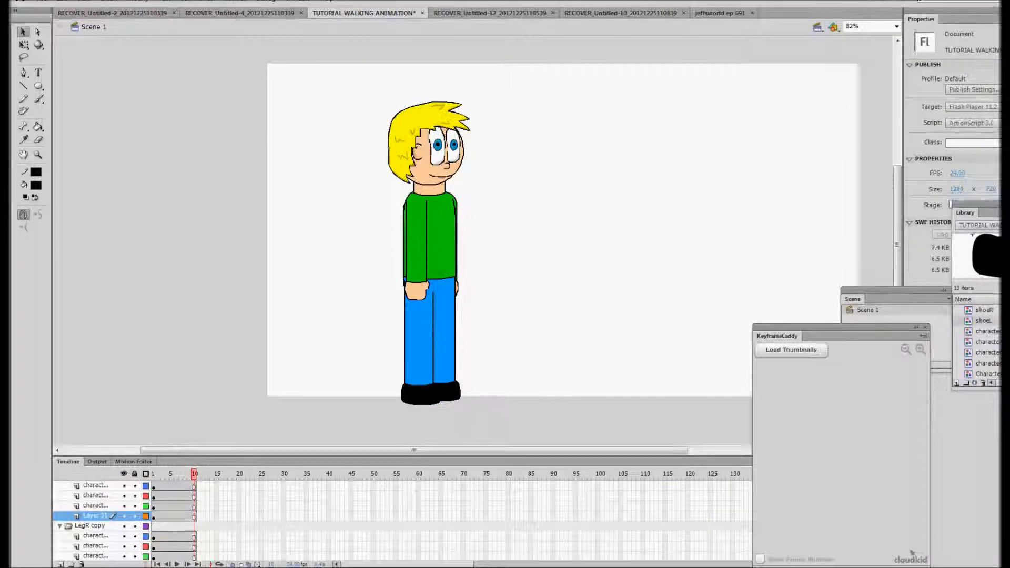
{"action": "left_click_drag", "start_coordinate": [428, 226], "coordinate": [413, 209]}
{"action": "left_click", "coordinate": [526, 237]}
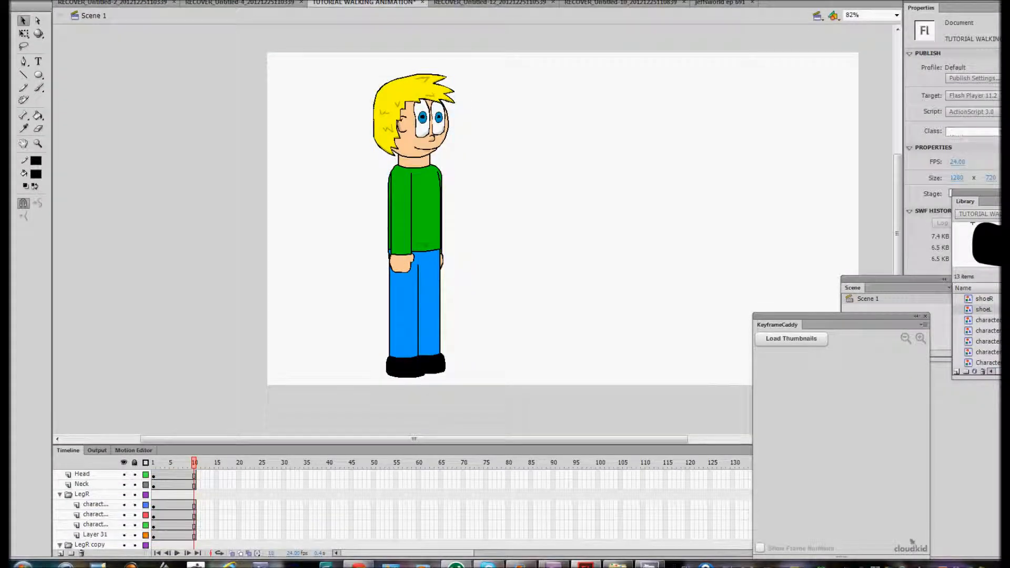
{"action": "key", "text": "ctrl+Return"}
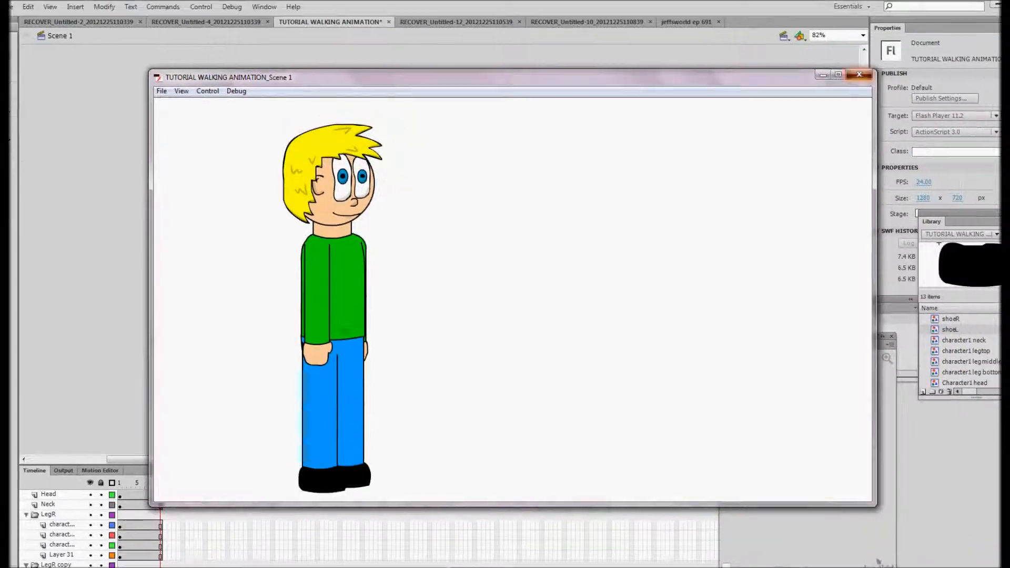
{"action": "key", "text": "ctrl+w"}
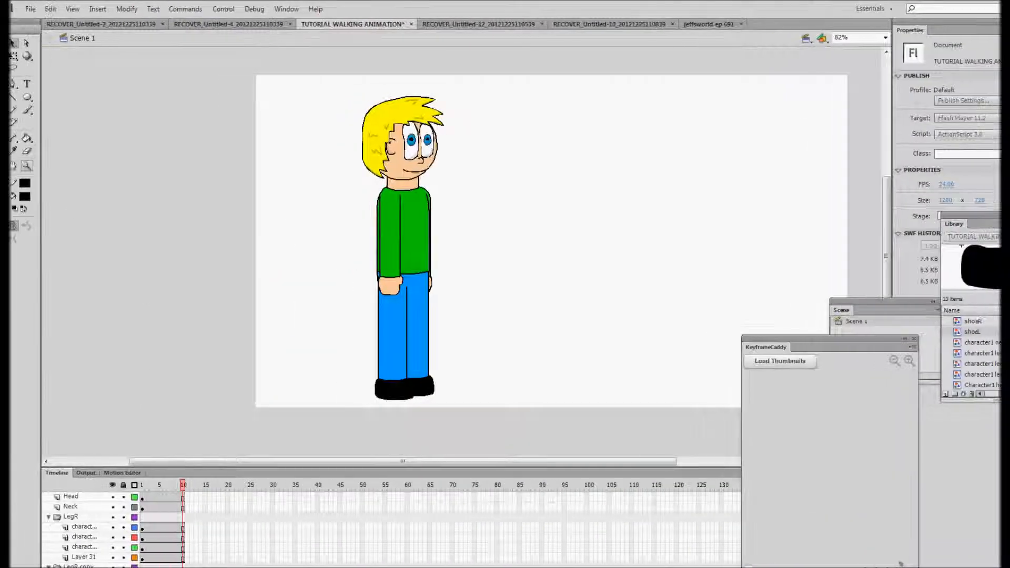
Examine the shape inside the character's neck symbol and return to the main scene
{"action": "left_click", "coordinate": [27, 166]}
{"action": "left_click_drag", "start_coordinate": [363, 142], "coordinate": [521, 268]}
{"action": "scroll", "coordinate": [474, 253], "scroll_direction": "up", "scroll_amount": 2}
{"action": "left_click", "coordinate": [37, 43]}
{"action": "left_click", "coordinate": [23, 43]}
{"action": "double_click", "coordinate": [345, 230]}
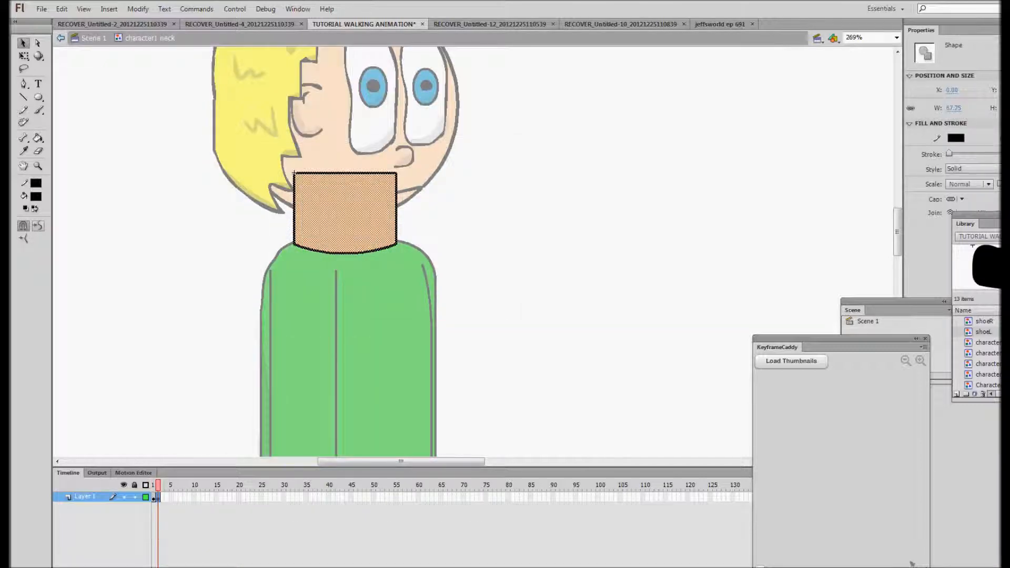
{"action": "double_click", "coordinate": [505, 247]}
Open the torso symbol, inspect its blue hip shape alone, and show Layer 1 and Layer 2 again
{"action": "scroll", "coordinate": [368, 316], "scroll_direction": "down", "scroll_amount": 2}
{"action": "left_click", "coordinate": [347, 326]}
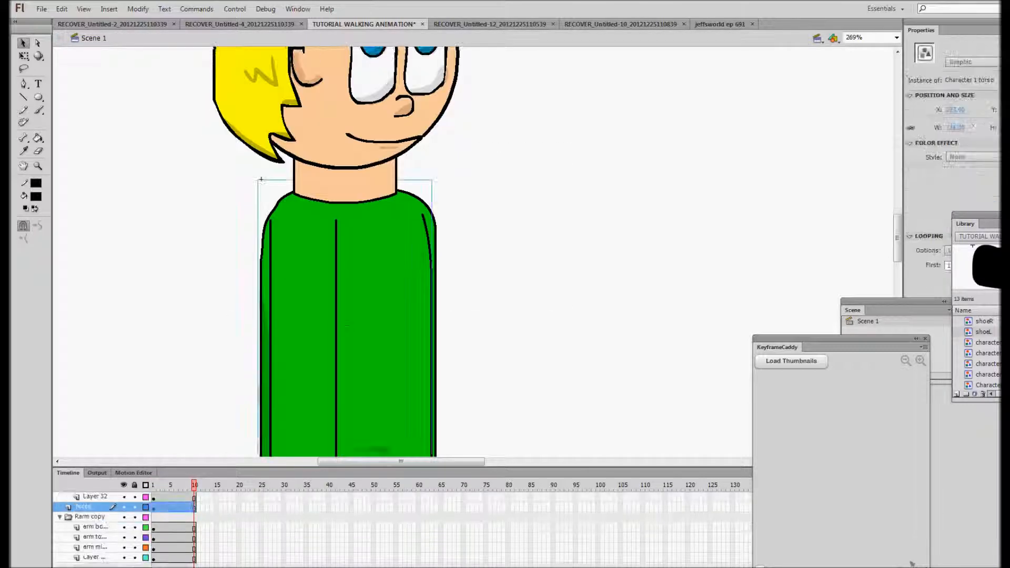
{"action": "double_click", "coordinate": [347, 326]}
{"action": "scroll", "coordinate": [347, 326], "scroll_direction": "down", "scroll_amount": 2}
{"action": "left_click_drag", "start_coordinate": [158, 464], "coordinate": [158, 484]}
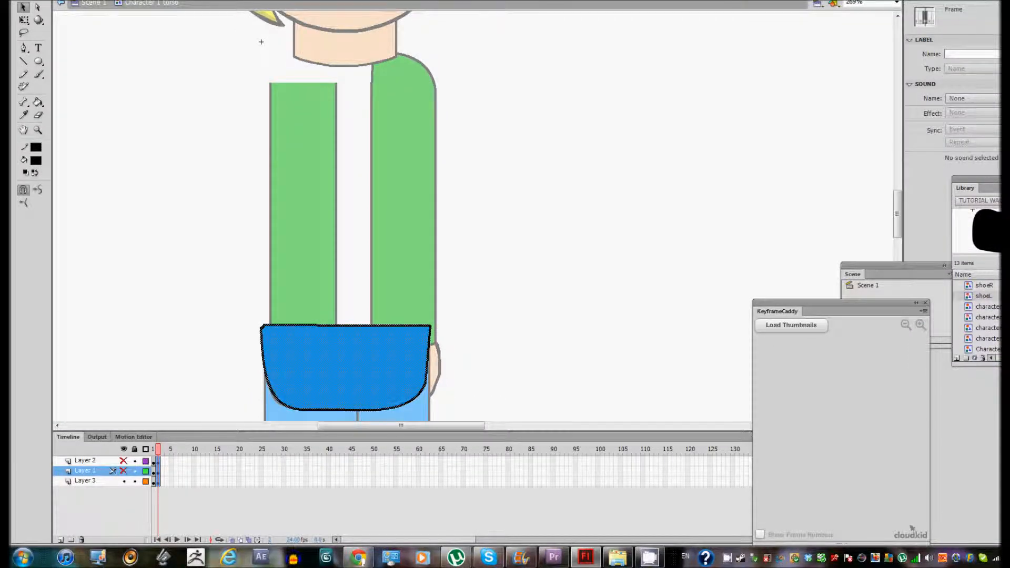
{"action": "left_click", "coordinate": [124, 471]}
{"action": "left_click", "coordinate": [123, 461]}
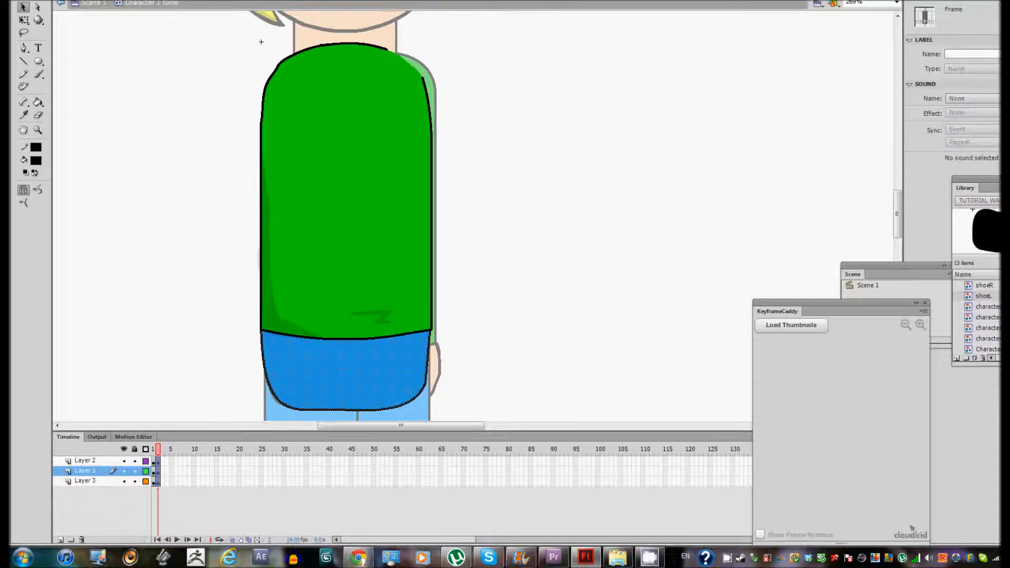
Select frame 2 across all three torso layers to review their artwork, clear the selection and return to the main scene
{"action": "left_click", "coordinate": [154, 462]}
{"action": "left_click_drag", "start_coordinate": [158, 462], "coordinate": [158, 482]}
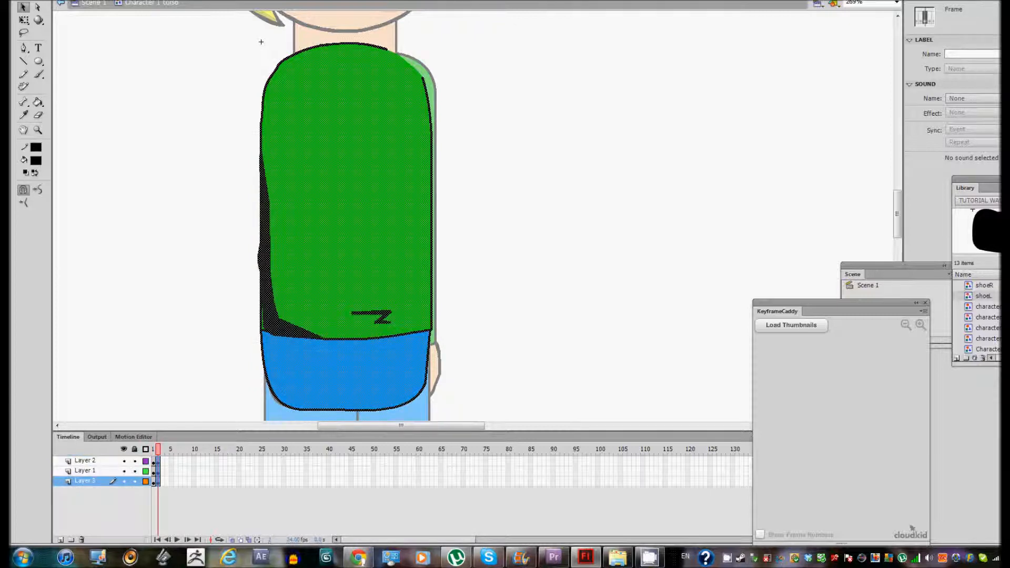
{"action": "left_click", "coordinate": [261, 41]}
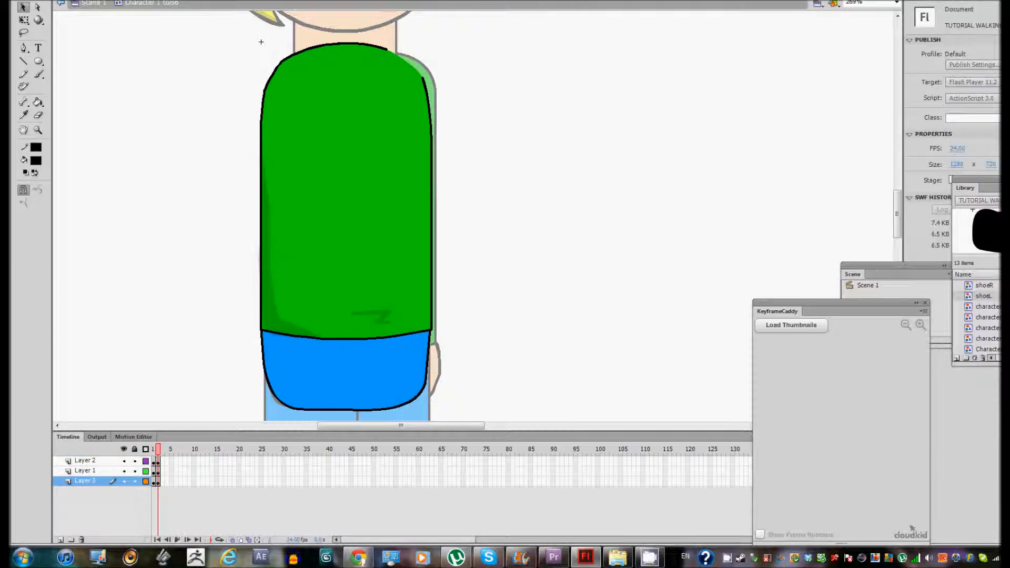
{"action": "double_click", "coordinate": [261, 42]}
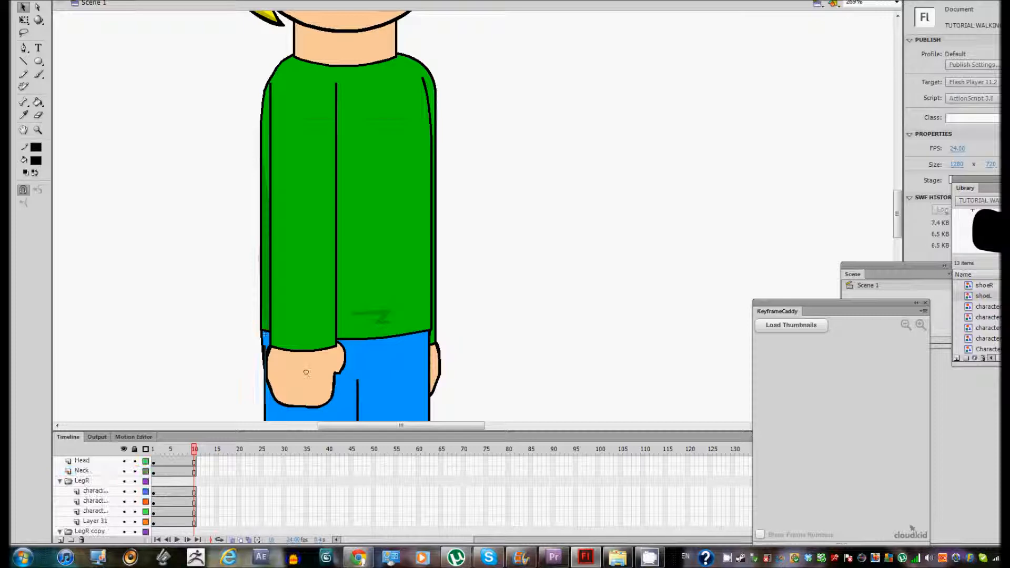
Insert a keyframe at frame 2 inside the front hand symbol and return to the main scene
{"action": "double_click", "coordinate": [305, 371]}
{"action": "key", "text": "F6"}
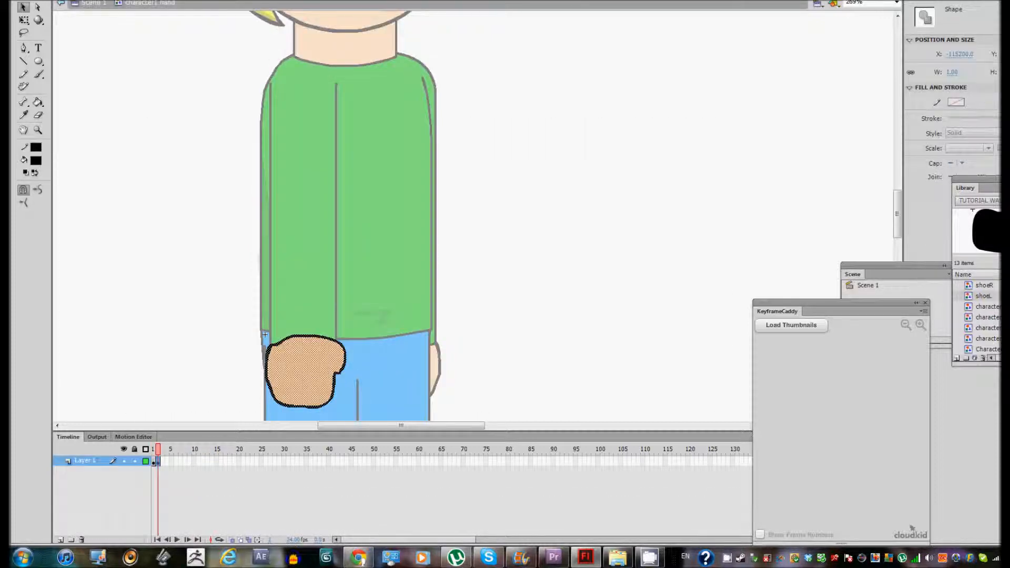
{"action": "key", "text": "ctrl+shift+a"}
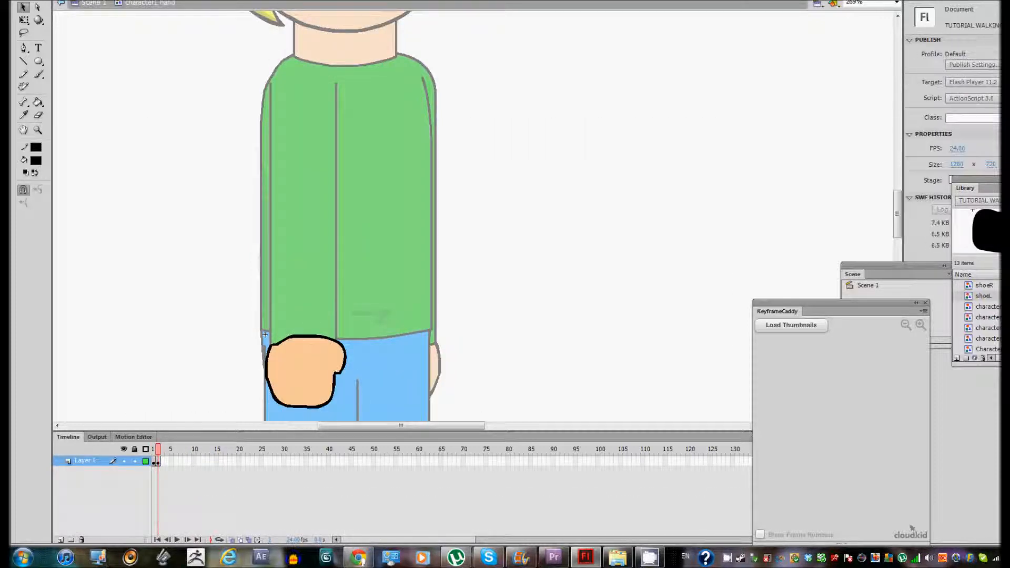
{"action": "double_click", "coordinate": [633, 405]}
{"action": "left_click", "coordinate": [633, 406]}
Look inside the front shoe symbol at the bottom of the legs and return to the main scene
{"action": "scroll", "coordinate": [633, 406], "scroll_direction": "down", "scroll_amount": 4}
{"action": "scroll", "coordinate": [255, 168], "scroll_direction": "down", "scroll_amount": 3}
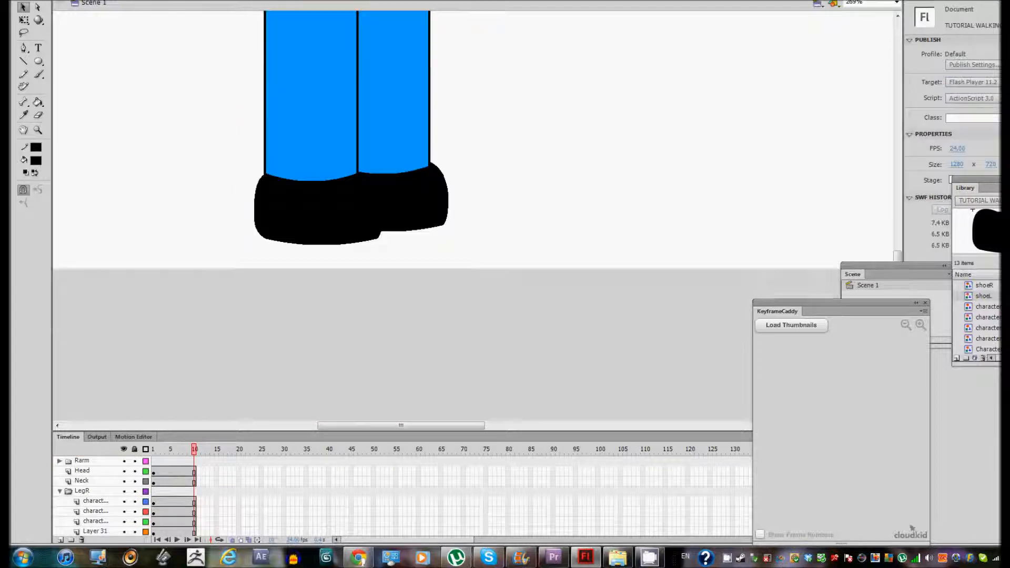
{"action": "double_click", "coordinate": [254, 170]}
{"action": "double_click", "coordinate": [578, 210]}
{"action": "scroll", "coordinate": [579, 211], "scroll_direction": "up", "scroll_amount": 5}
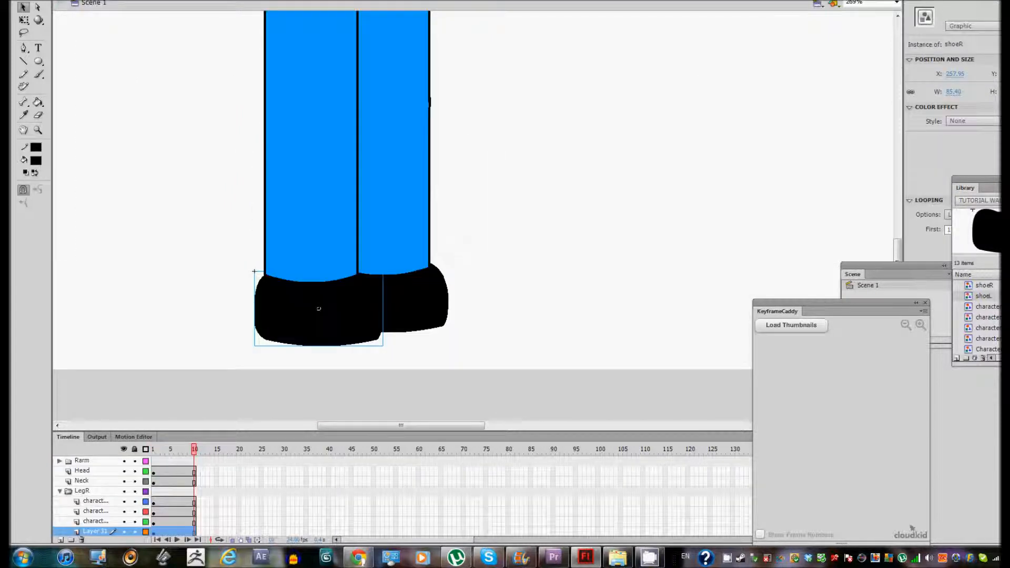
Preview the finished character as a test movie and close the preview
{"action": "key", "text": "ctrl+Return"}
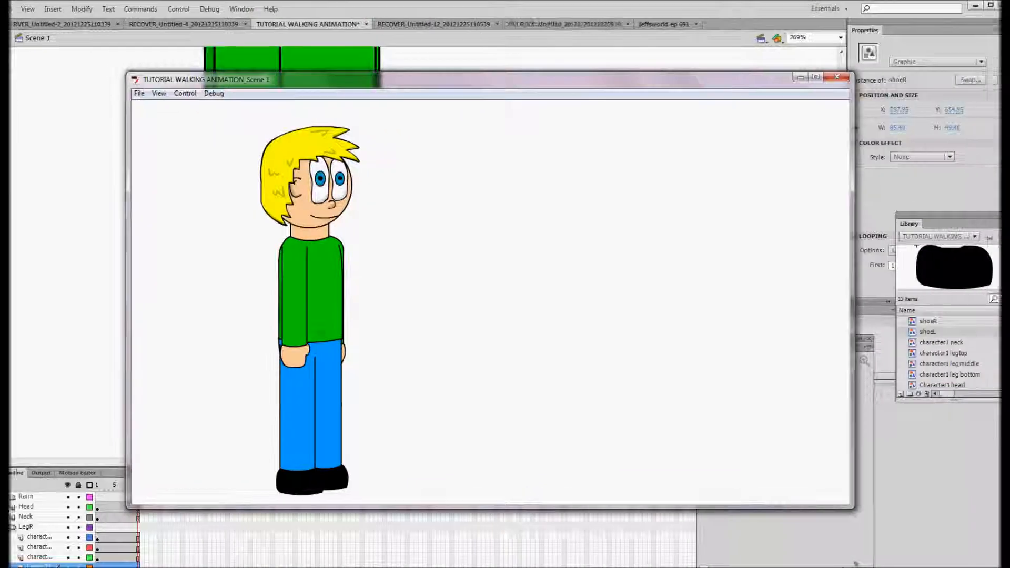
{"action": "left_click", "coordinate": [892, 40]}
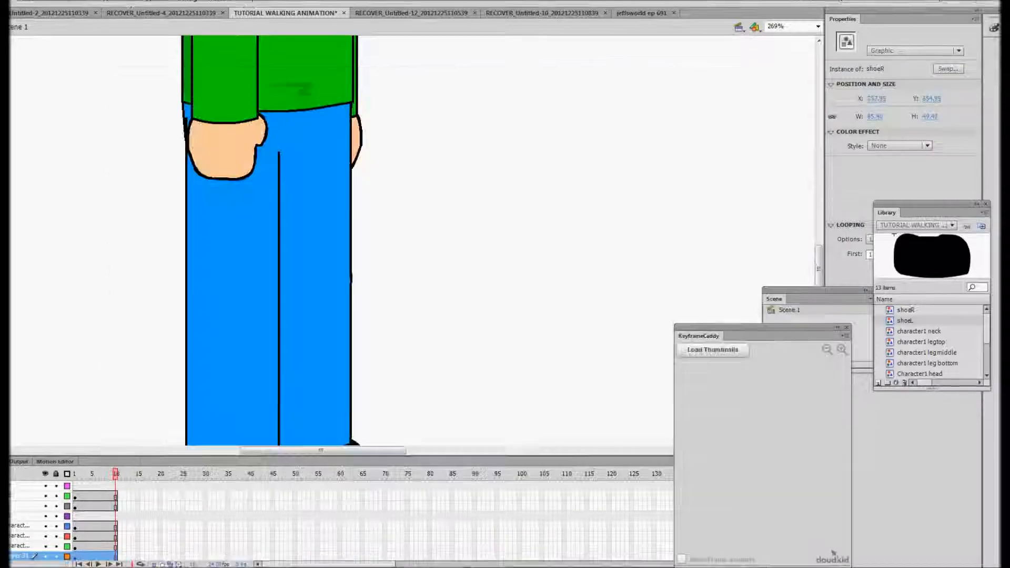
{"action": "left_click", "coordinate": [570, 556]}
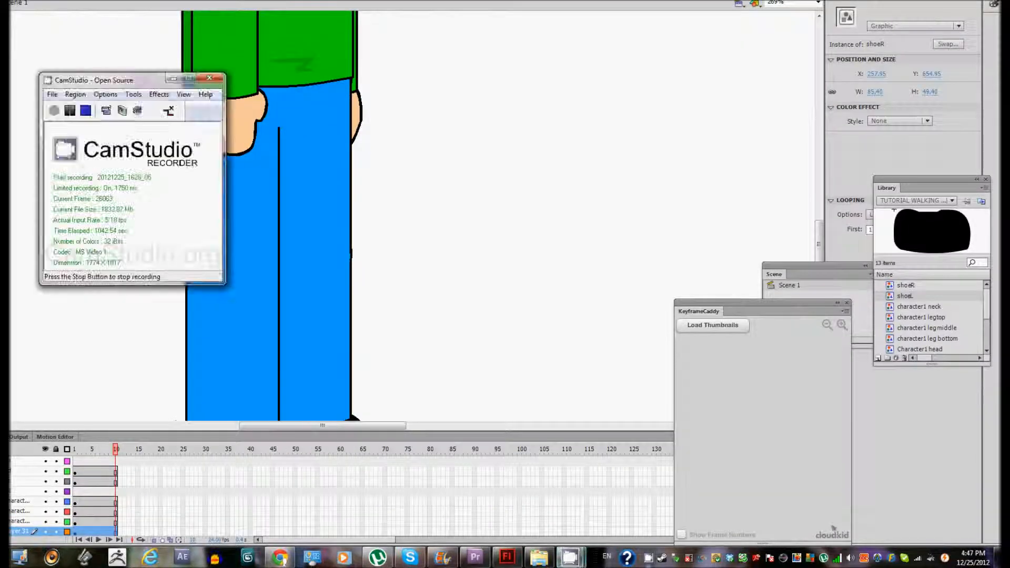